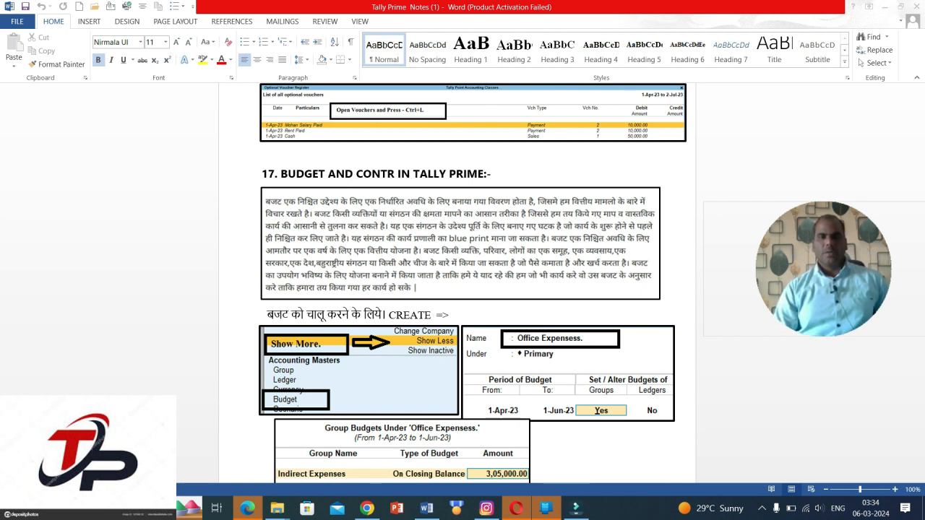
# - Read the notes' budget section, from the definition through budget creation and the company budget table to the actual expenses voucher
pyautogui.scroll(-2, 473, 282)
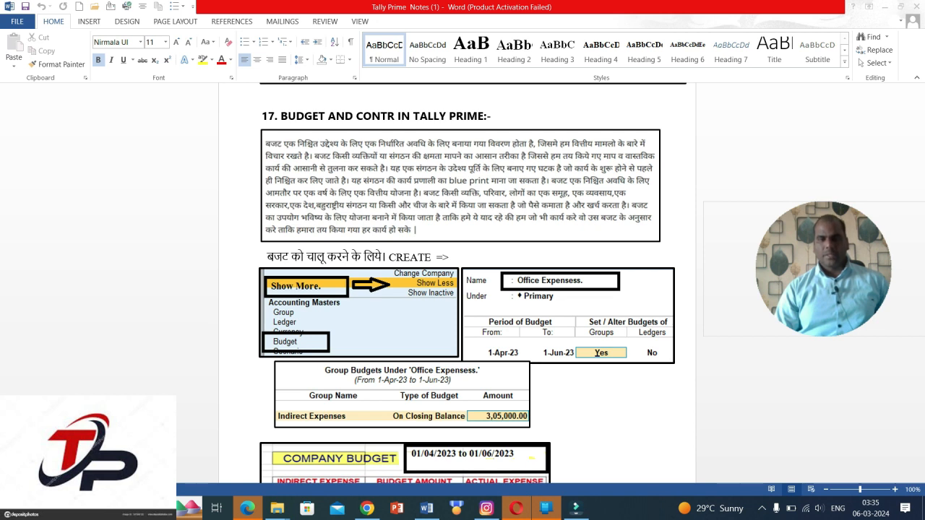
pyautogui.scroll(-1, 469, 282)
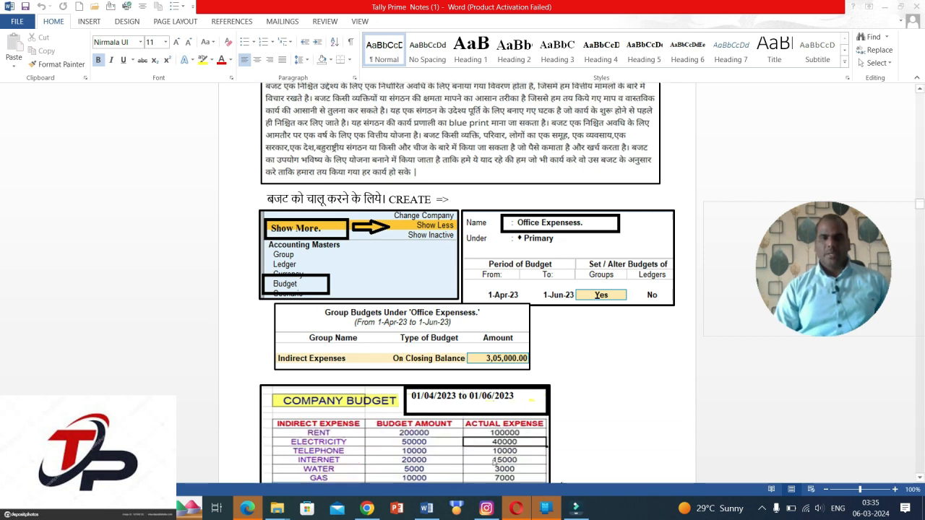
pyautogui.scroll(-1, 562, 428)
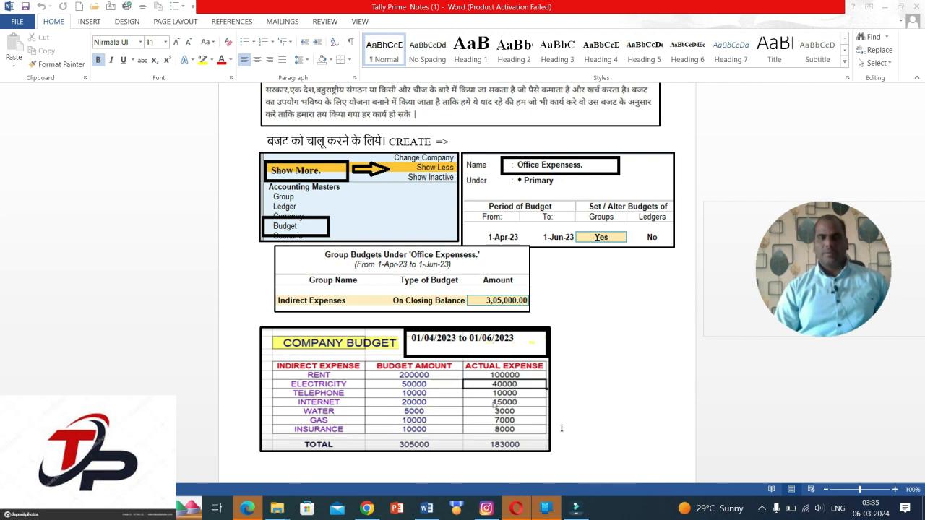
pyautogui.scroll(-2, 467, 282)
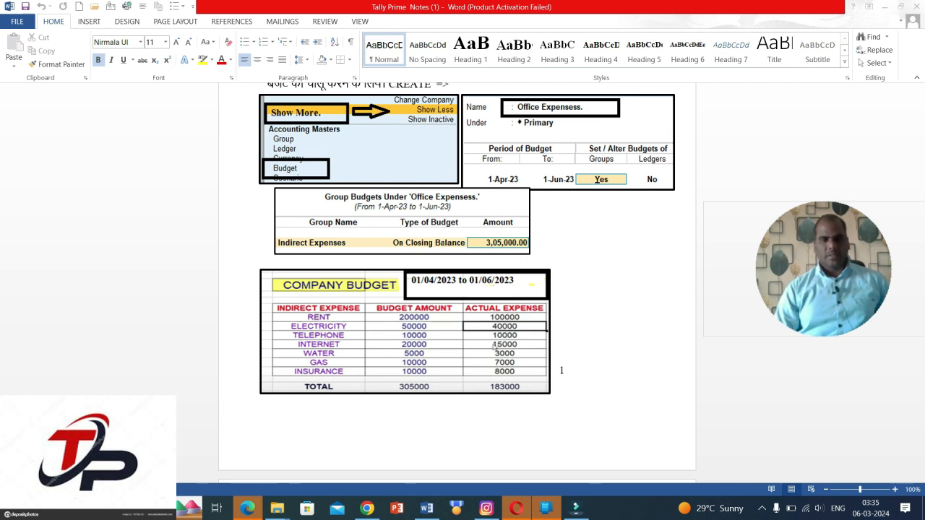
pyautogui.scroll(-8, 457, 282)
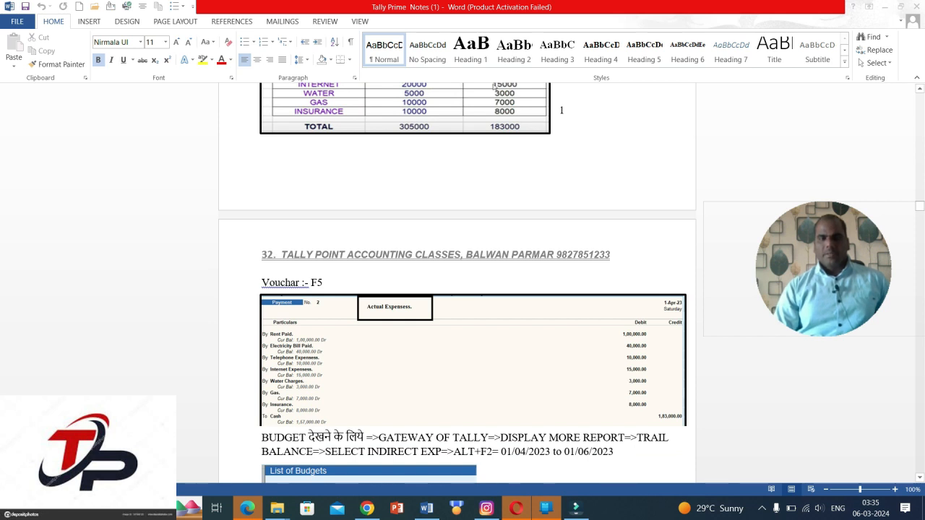
pyautogui.scroll(1, 458, 282)
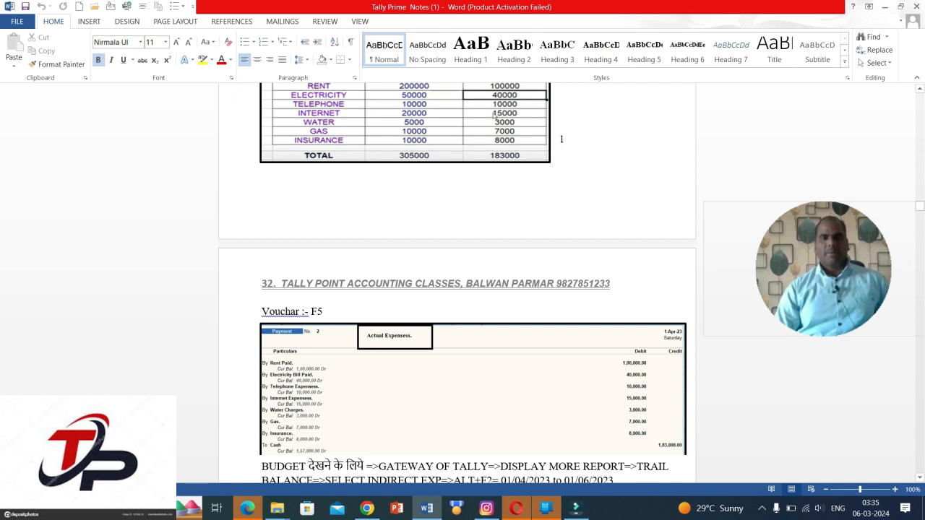
# - Insert a new line above "Vouchar :- F5" and write "F 6" on it, followed by a tab gap
pyautogui.click(495, 113)
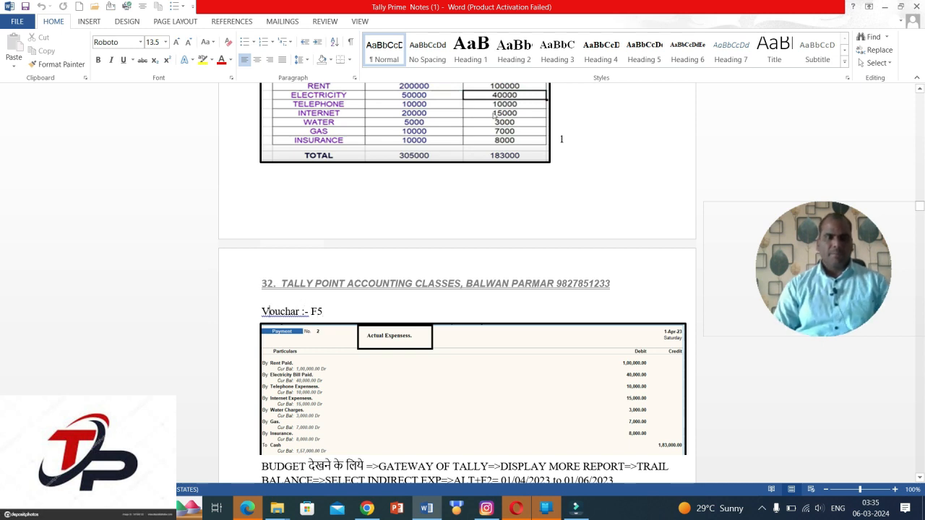
pyautogui.press('Return')
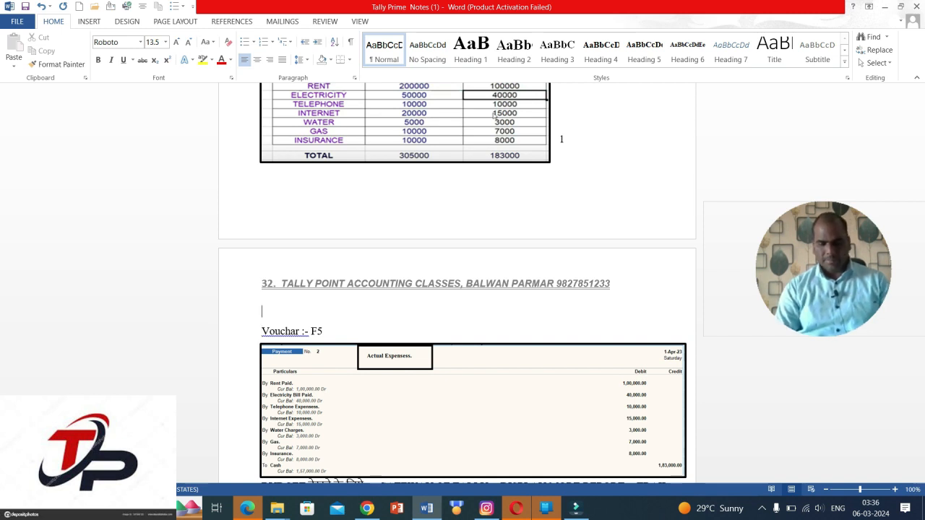
pyautogui.write('F')
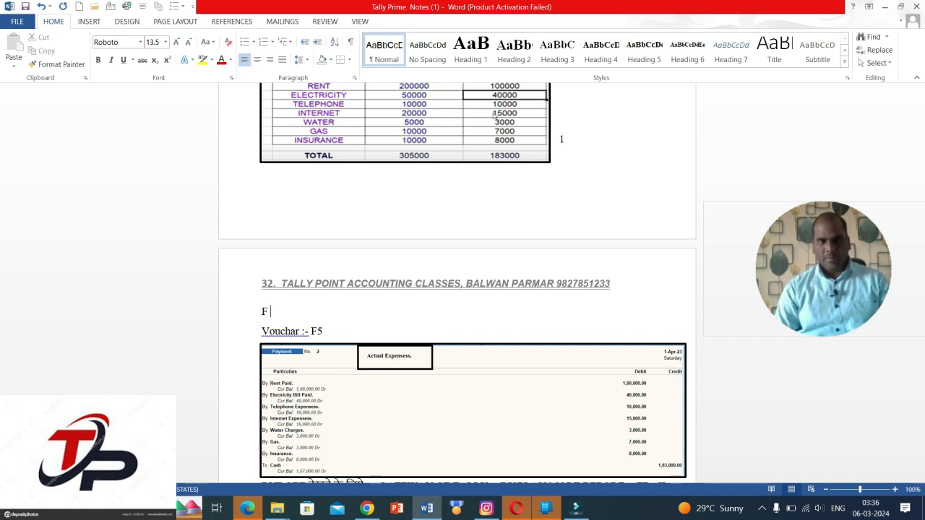
pyautogui.press('BackSpace')
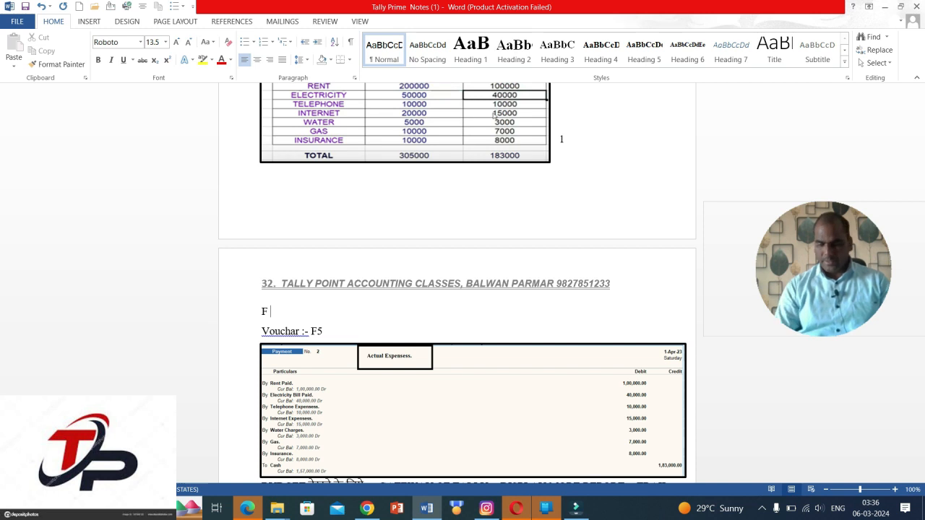
pyautogui.write('6\t')
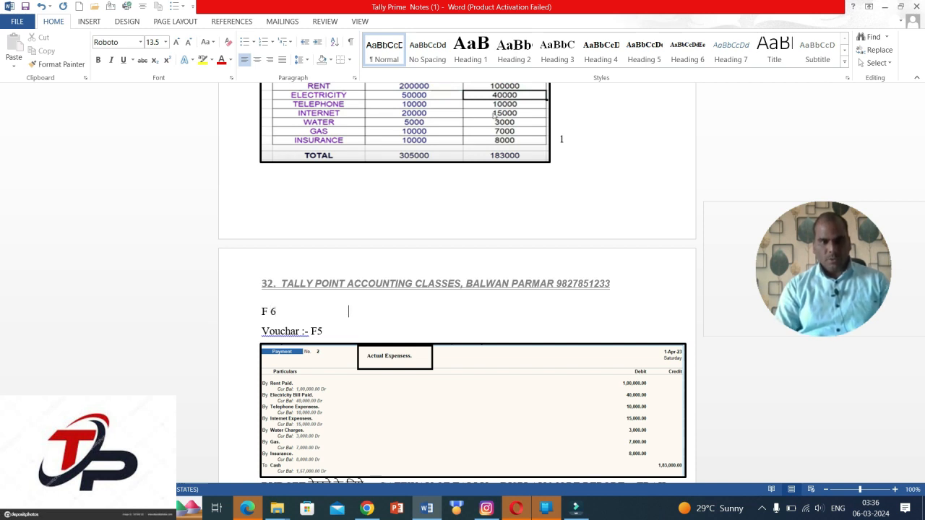
pyautogui.write('to c')
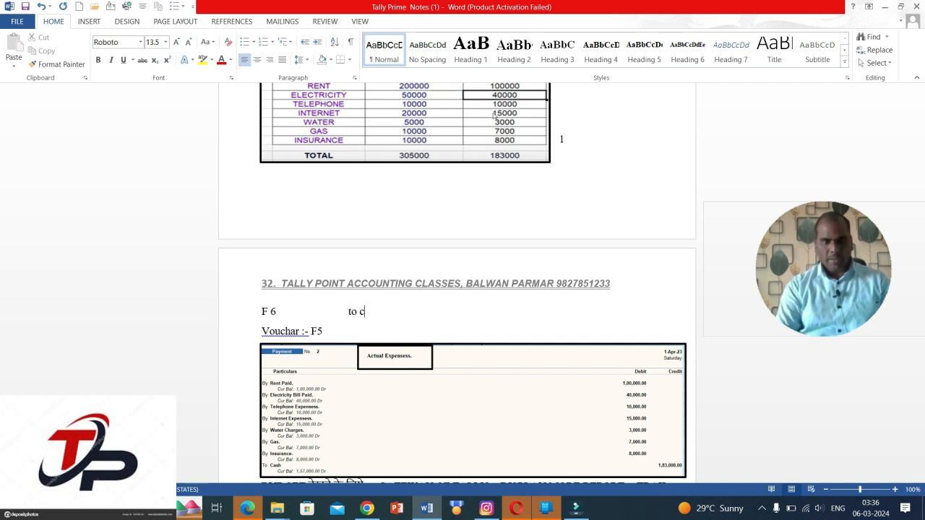
pyautogui.press('BackSpace')
pyautogui.press('BackSpace')
pyautogui.press('BackSpace')
pyautogui.press('BackSpace')
pyautogui.write('CA')
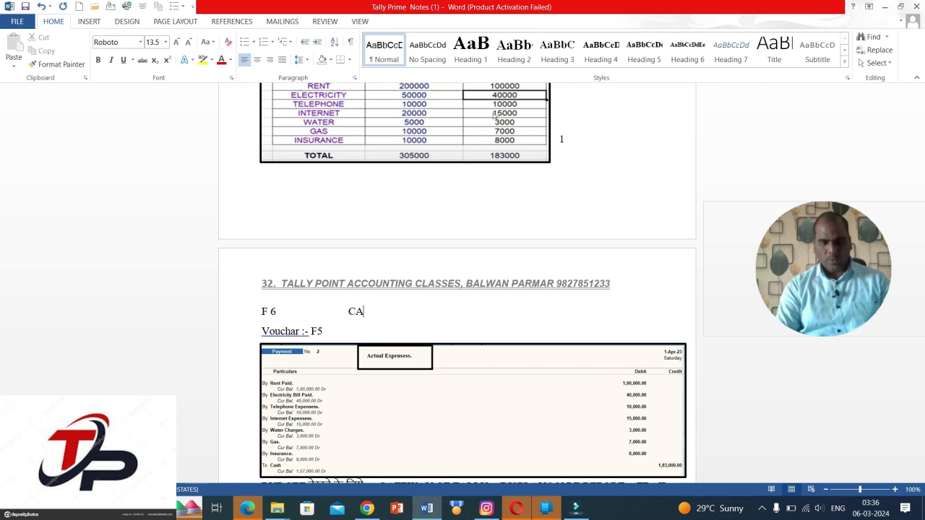
pyautogui.write('PI')
pyautogui.press('BackSpace')
pyautogui.press('BackSpace')
pyautogui.press('BackSpace')
pyautogui.press('BackSpace')
pyautogui.press('BackSpace')
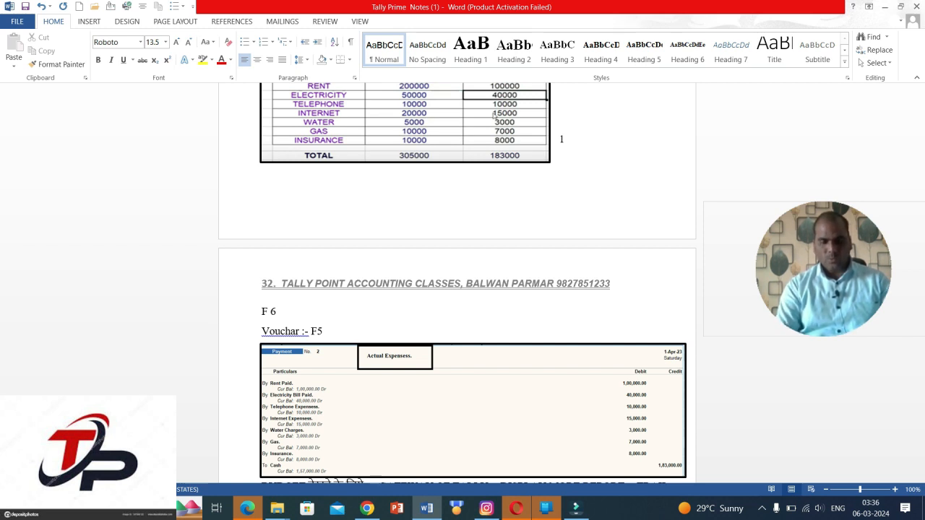
# - Write the credit entry "To Capital A/c Cr…200000" beside "F 6"
pyautogui.write('To')
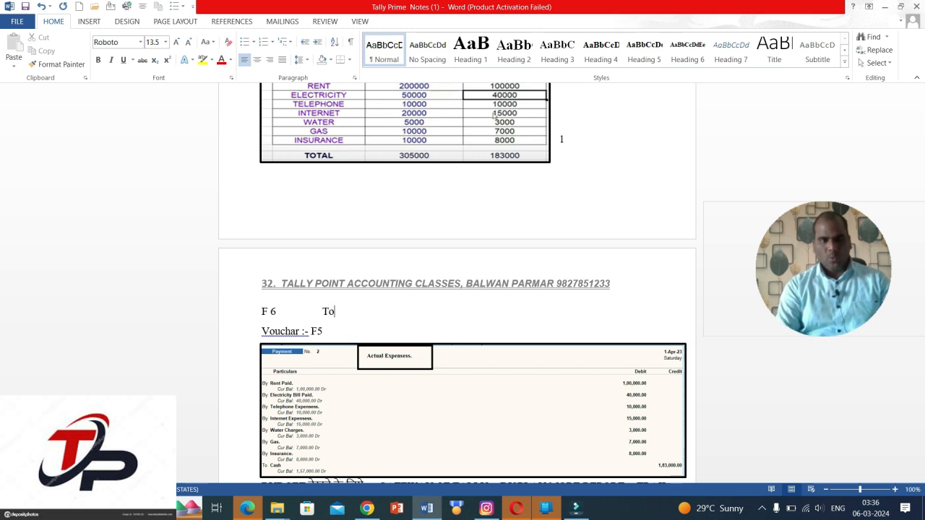
pyautogui.write(' Capita')
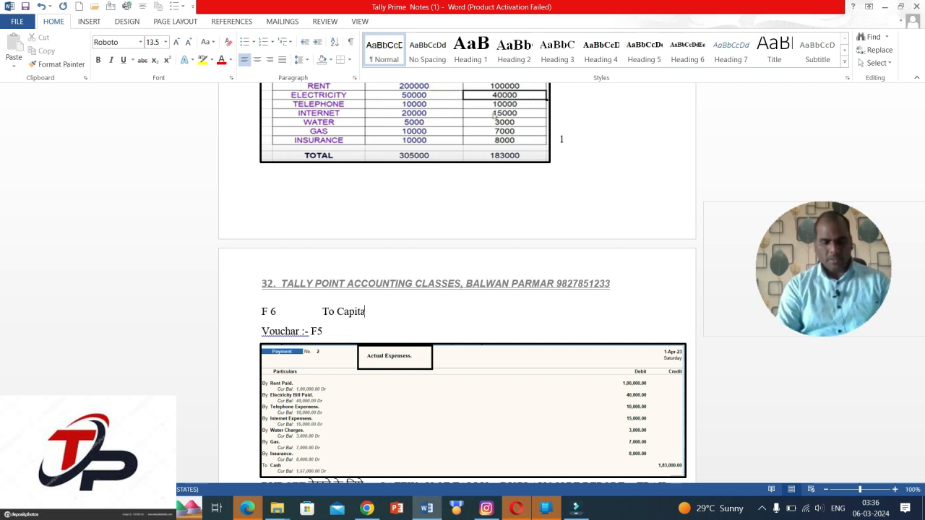
pyautogui.write('l A/c')
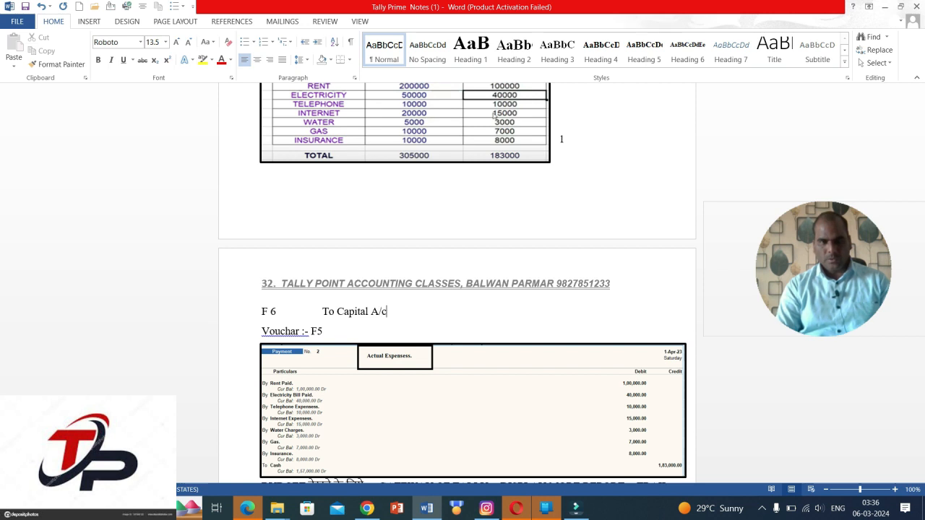
pyautogui.write(' Cr')
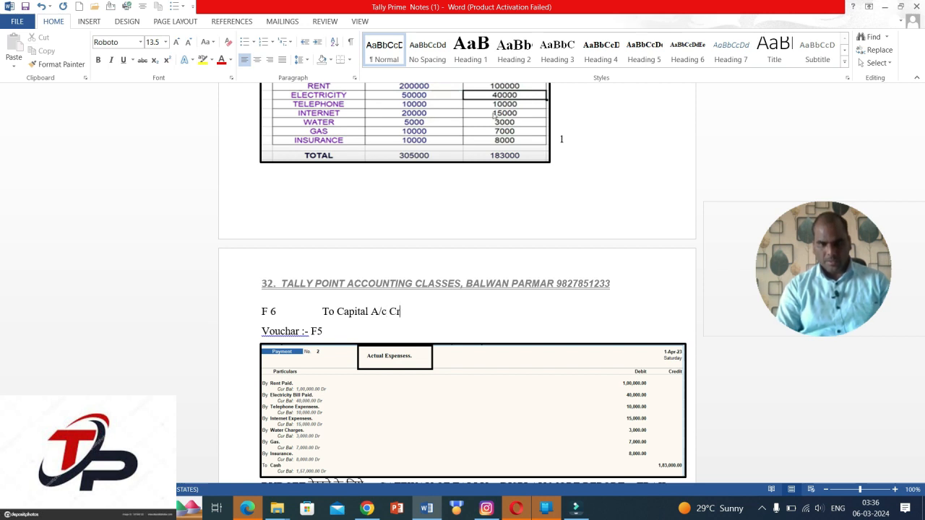
pyautogui.write('...')
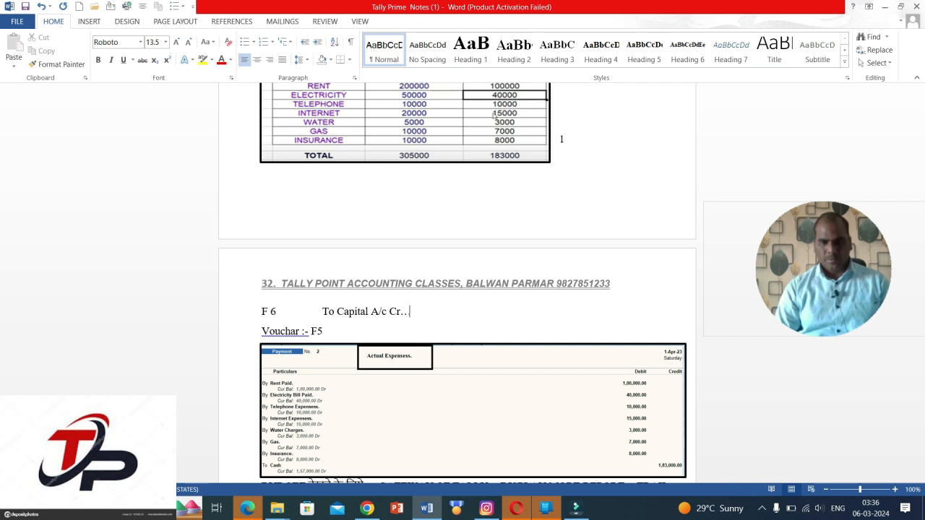
pyautogui.write('20000')
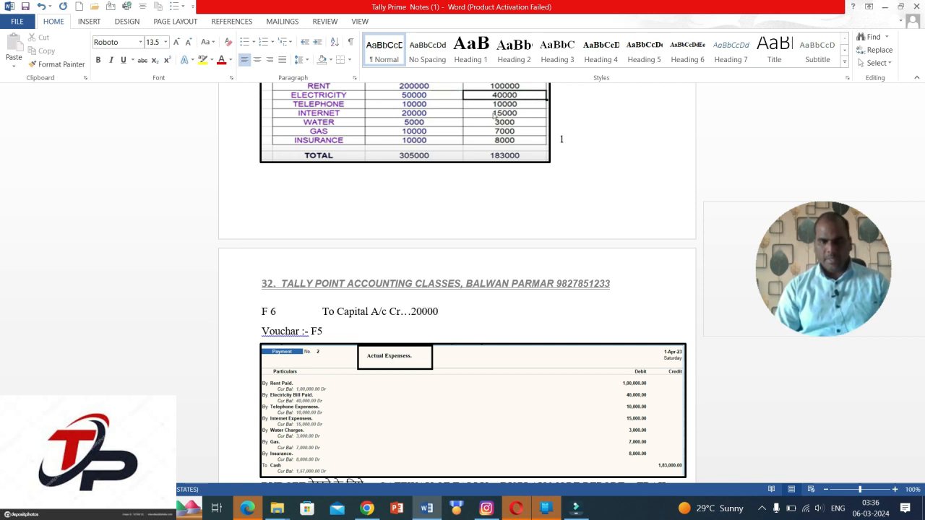
pyautogui.write('0')
# - Add an indented line below the capital entry reading "By Cash A/c Dr……200000"
pyautogui.press('Return')
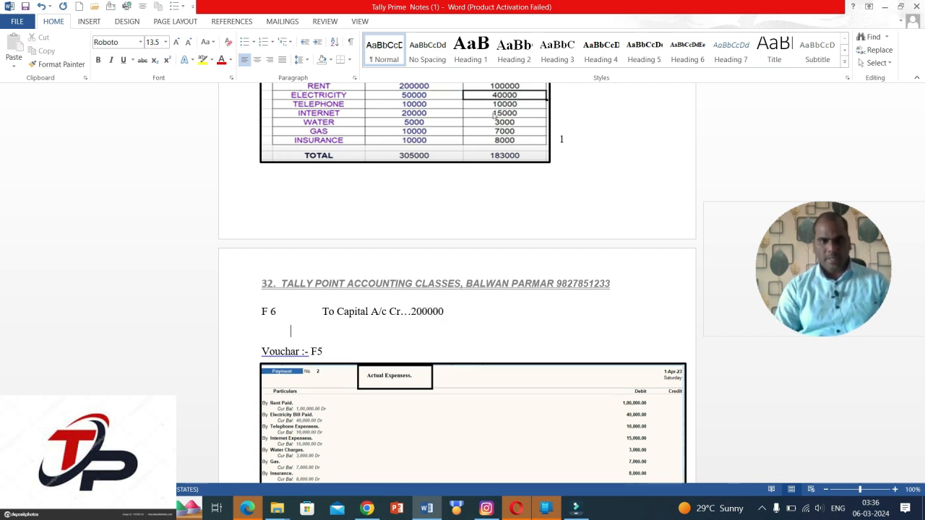
pyautogui.press('Tab')
pyautogui.press('Tab')
pyautogui.write('By')
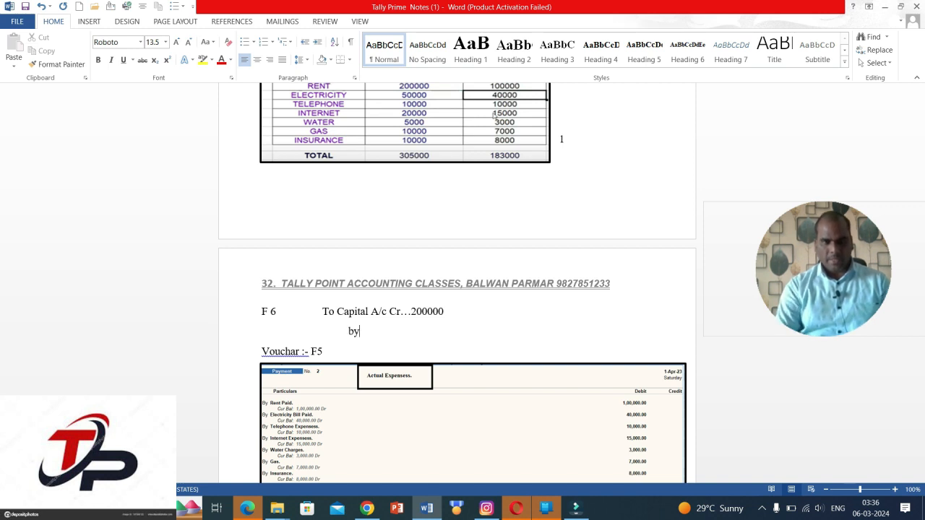
pyautogui.press('BackSpace')
pyautogui.press('BackSpace')
pyautogui.write('B')
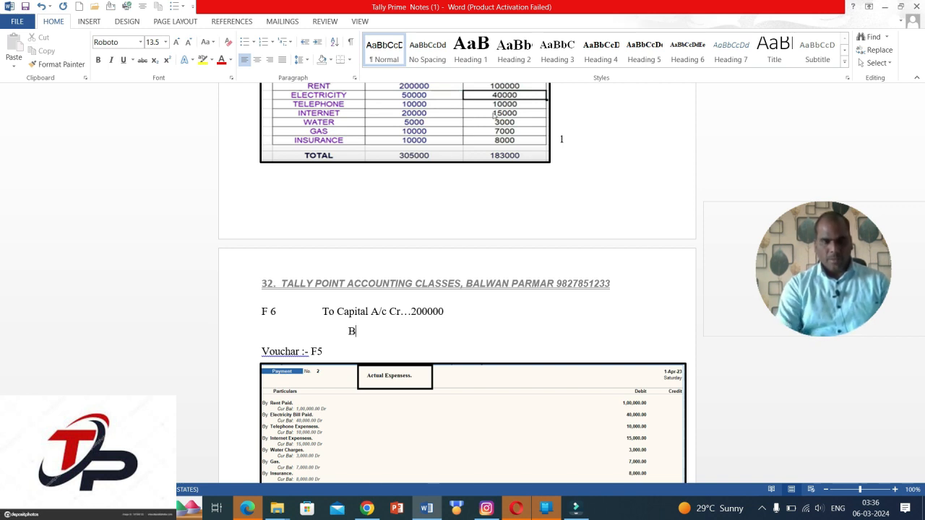
pyautogui.write('y Cash')
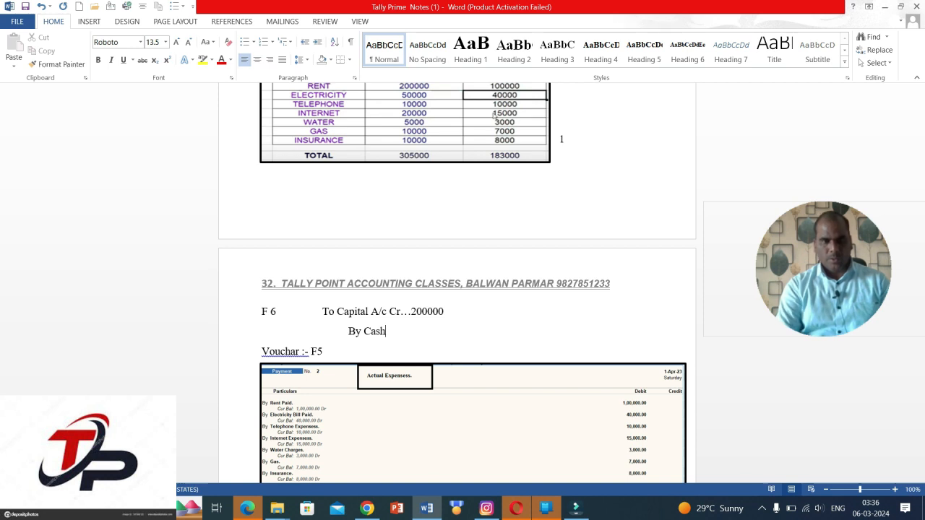
pyautogui.write(' A/c Dr')
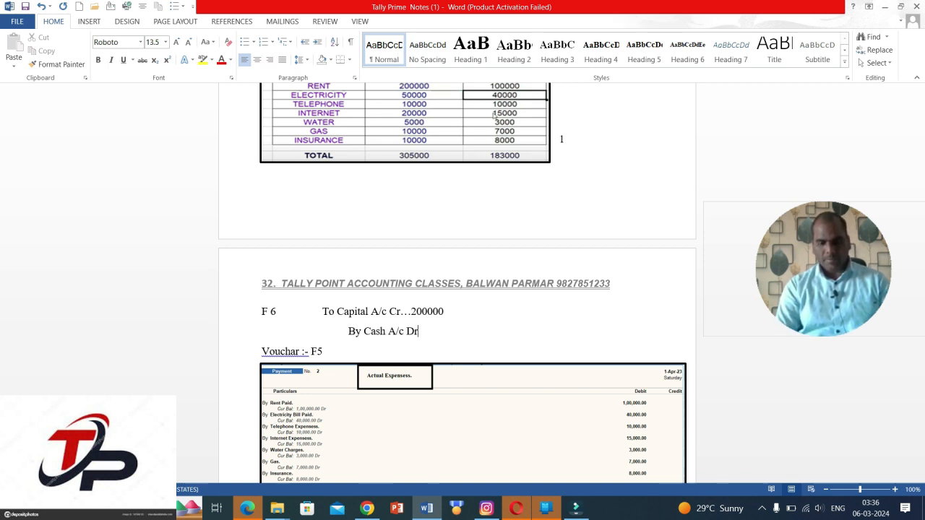
pyautogui.write('….')
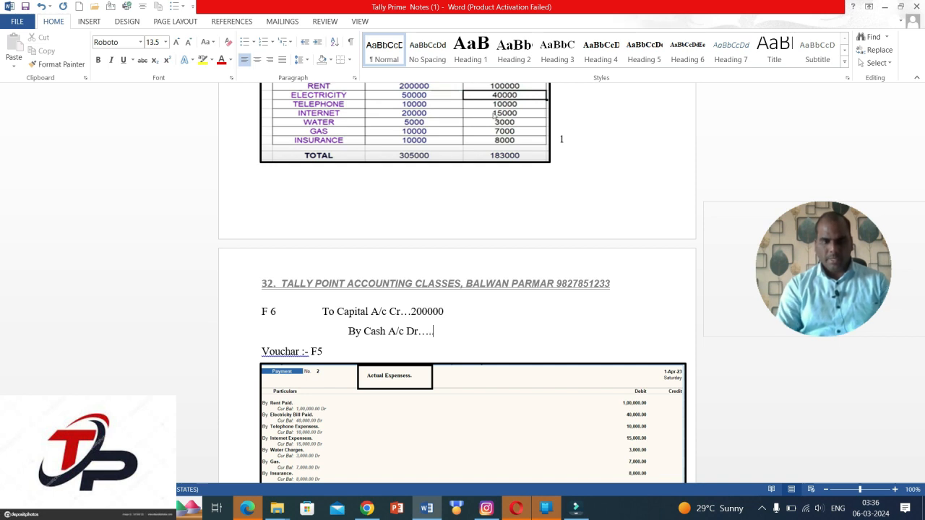
pyautogui.write('.....2')
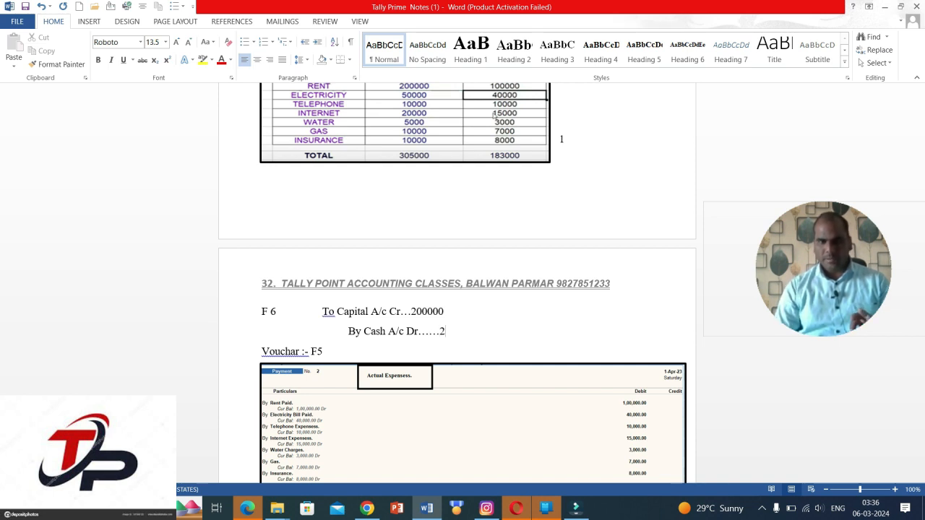
pyautogui.write('00000')
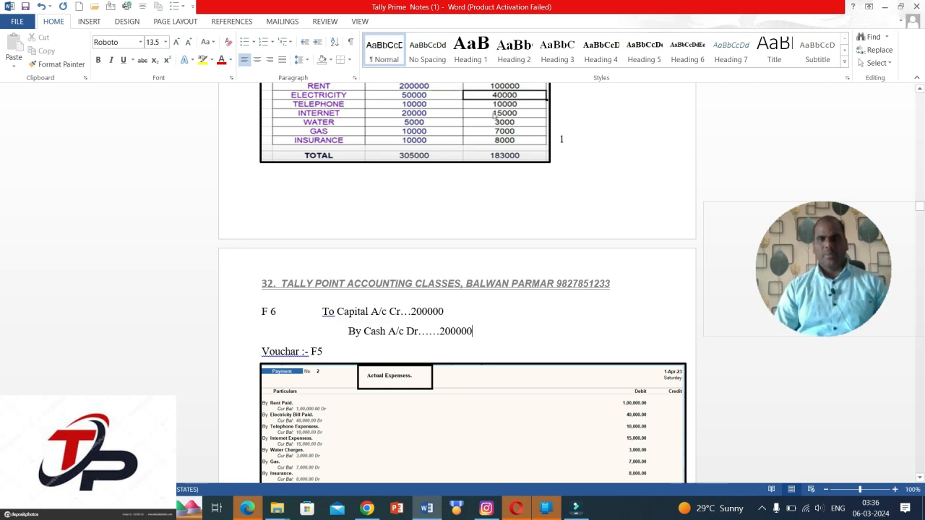
# - Append "= F10=" to the end of the budget viewing instructions, after the period 01/04/2023 to 01/06/2023
pyautogui.scroll(-5, 458, 283)
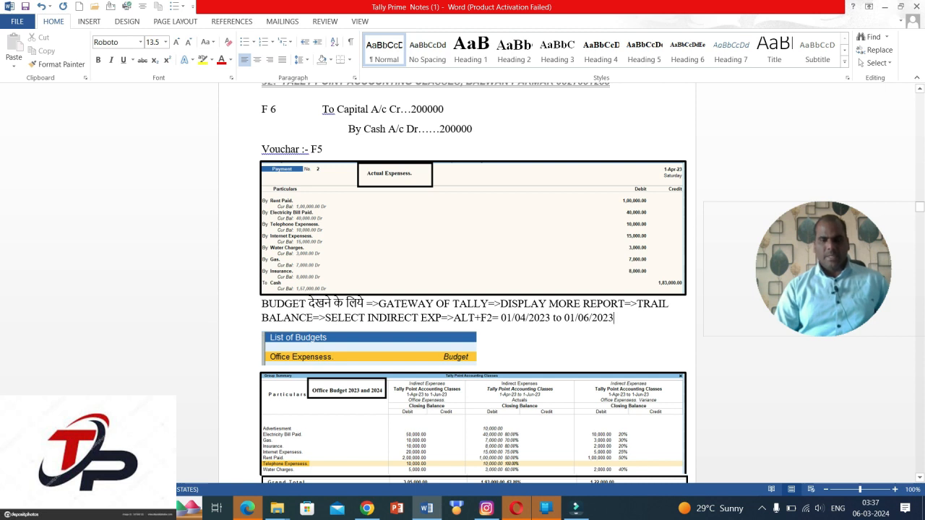
pyautogui.write('=')
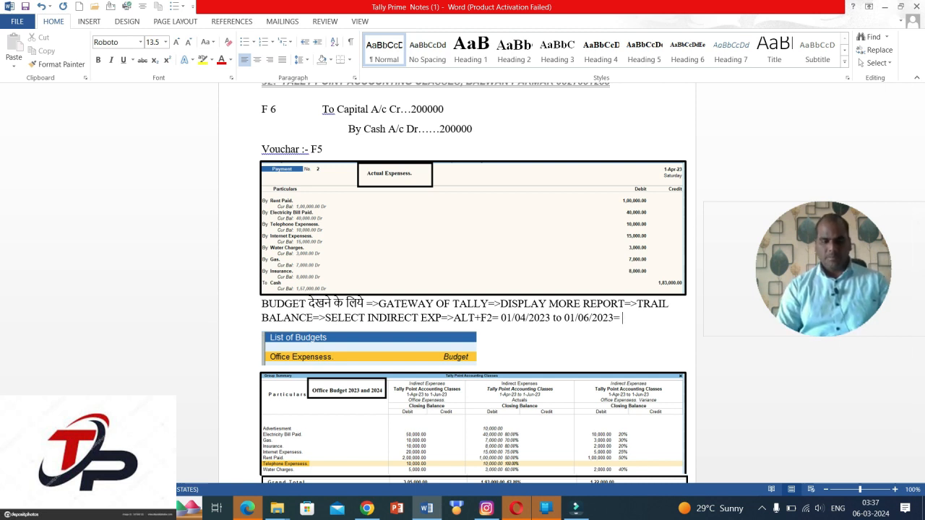
pyautogui.write(' F10')
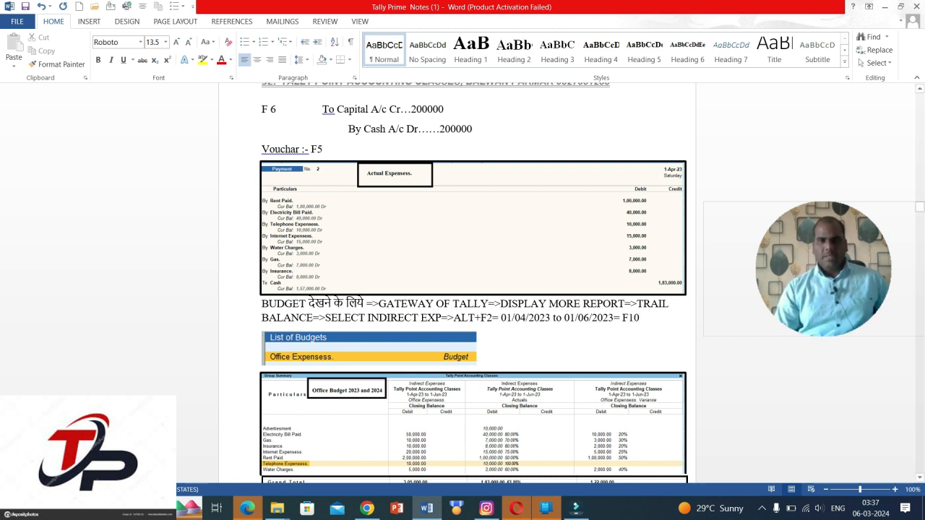
pyautogui.write('=')
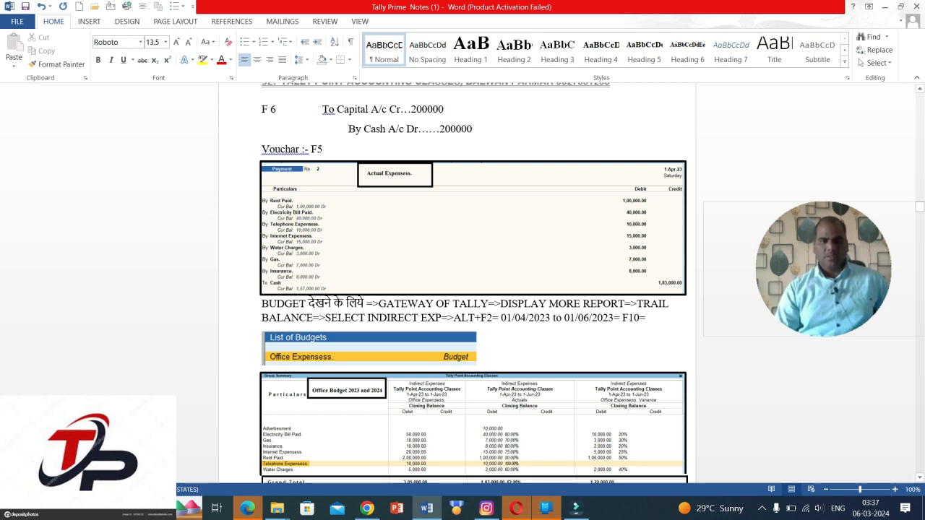
pyautogui.scroll(-2, 457, 282)
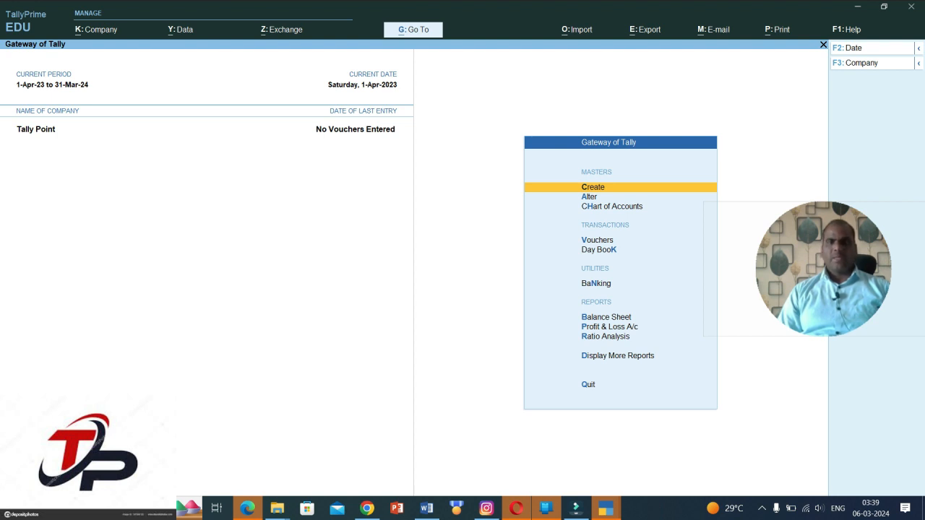
# - Expand the list of masters to show more types and start creating a Budget master
pyautogui.press('Return')
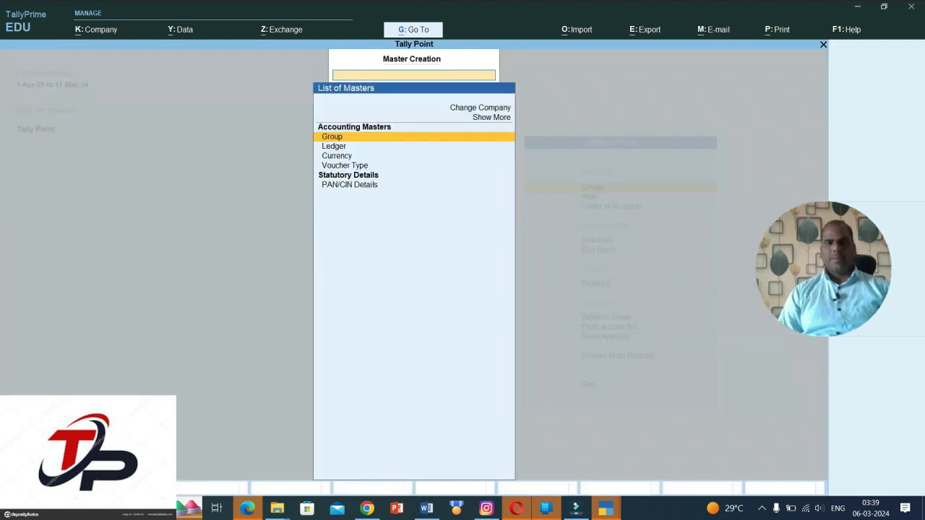
pyautogui.press('Up')
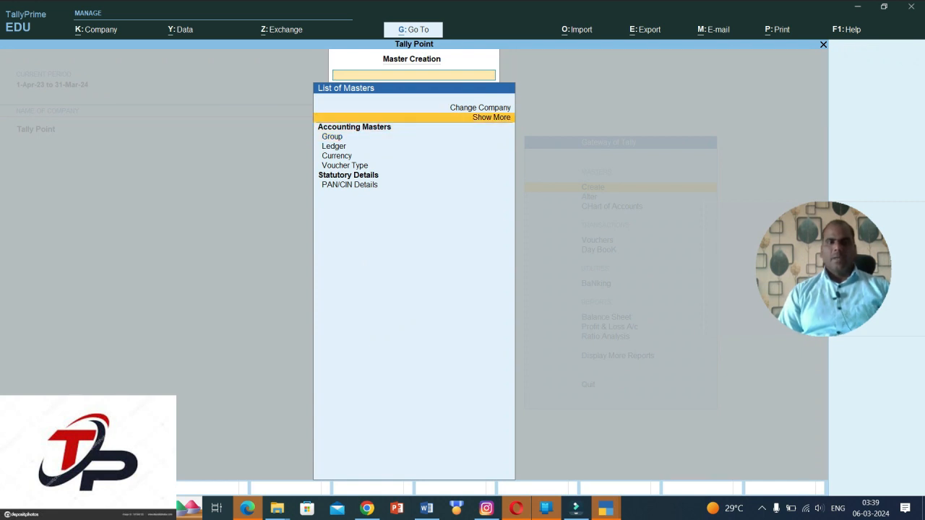
pyautogui.press('Return')
pyautogui.press('Down')
pyautogui.press('Down')
pyautogui.press('Down')
pyautogui.press('Down')
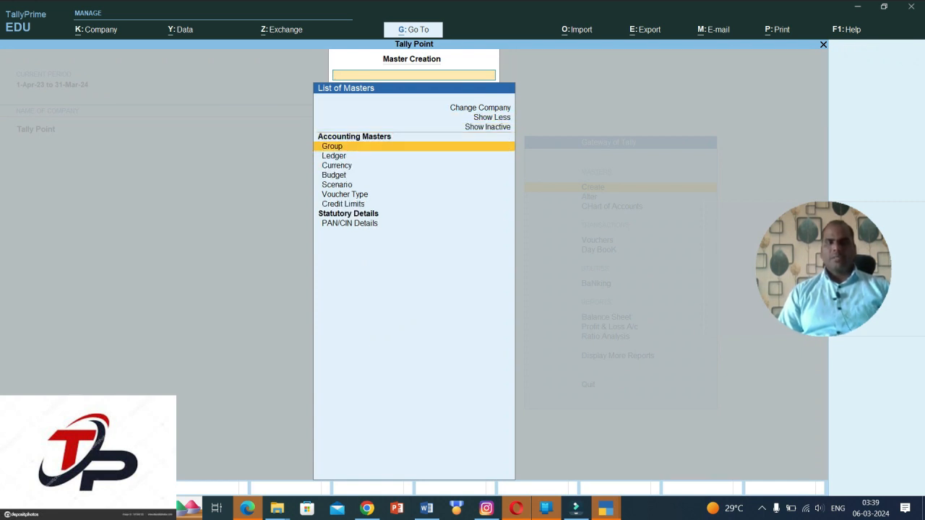
pyautogui.press('Down')
pyautogui.press('Return')
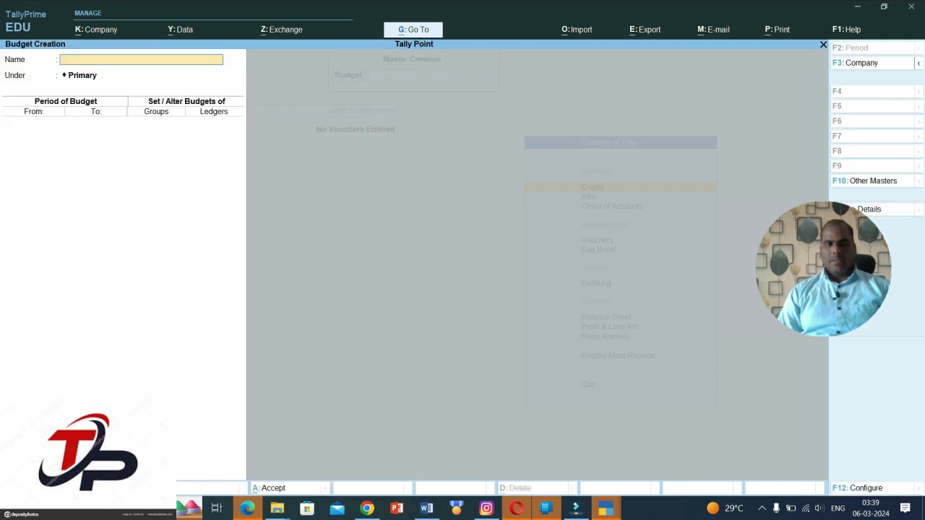
# - Name the new budget "Office Expenses" and place it under Primary
pyautogui.write('O')
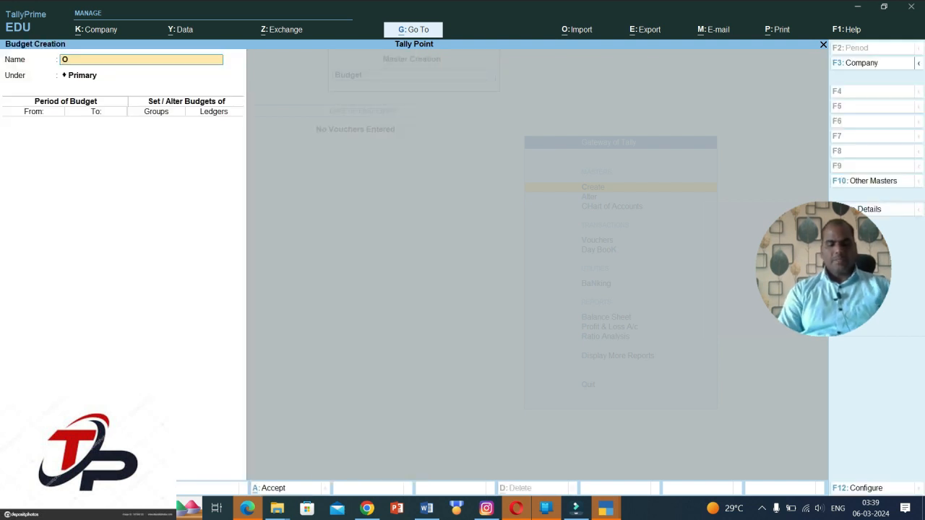
pyautogui.write('ffice Ex')
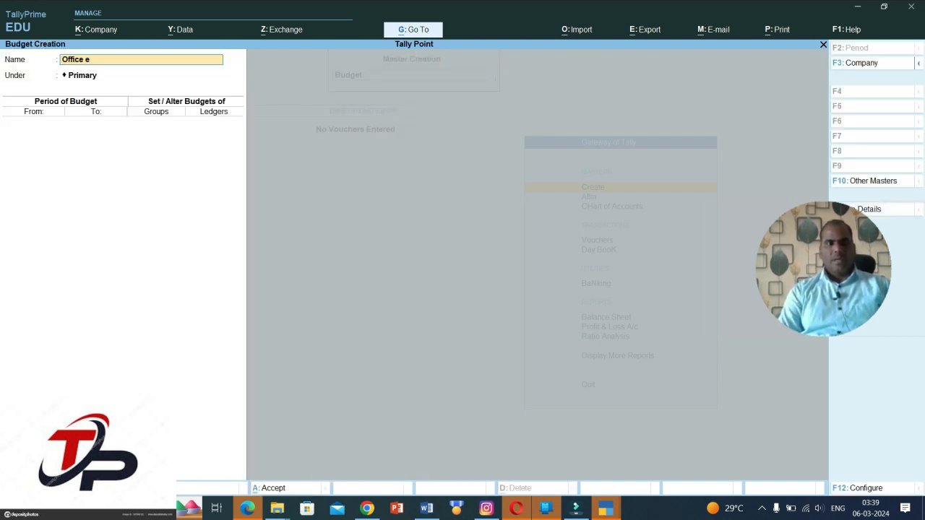
pyautogui.write('pens')
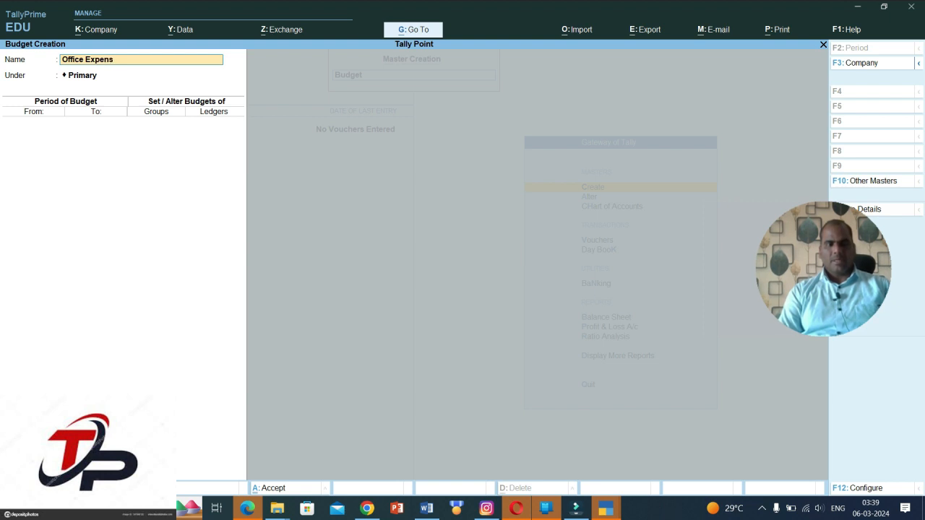
pyautogui.write('es')
pyautogui.press('Return')
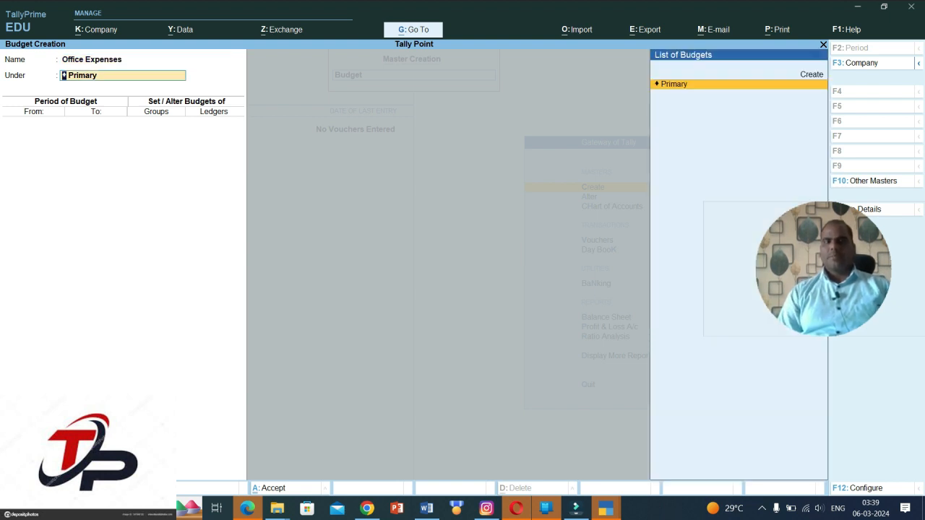
pyautogui.press('Return')
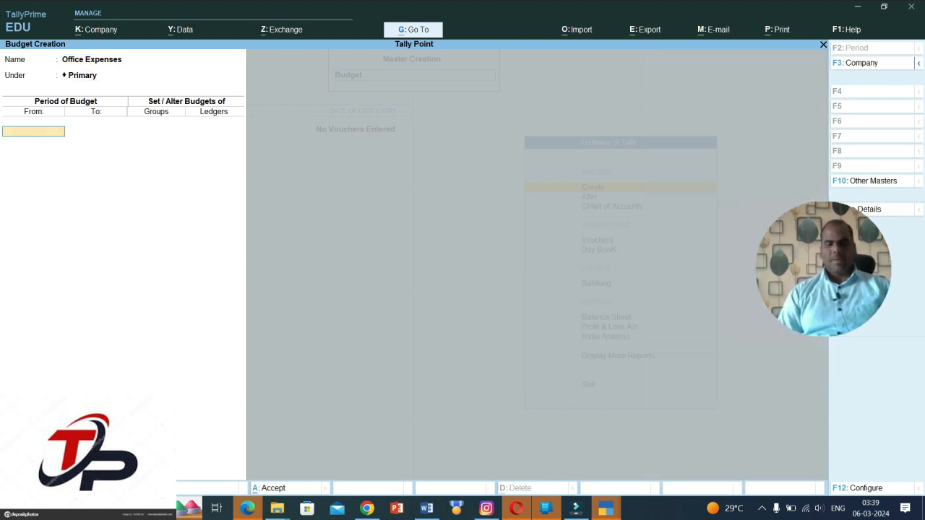
# - Set the budget period from 1-4-2023 to 1-6-2023
pyautogui.write('1-4')
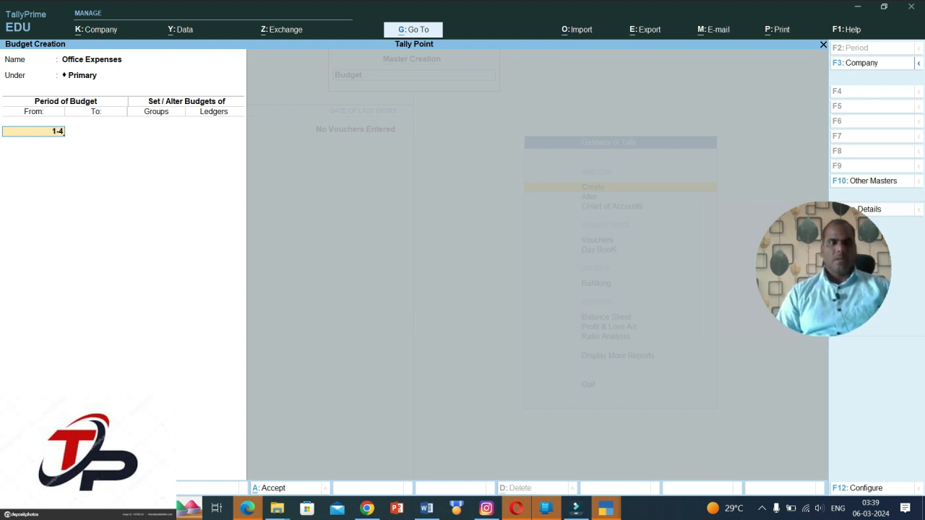
pyautogui.write('-2023')
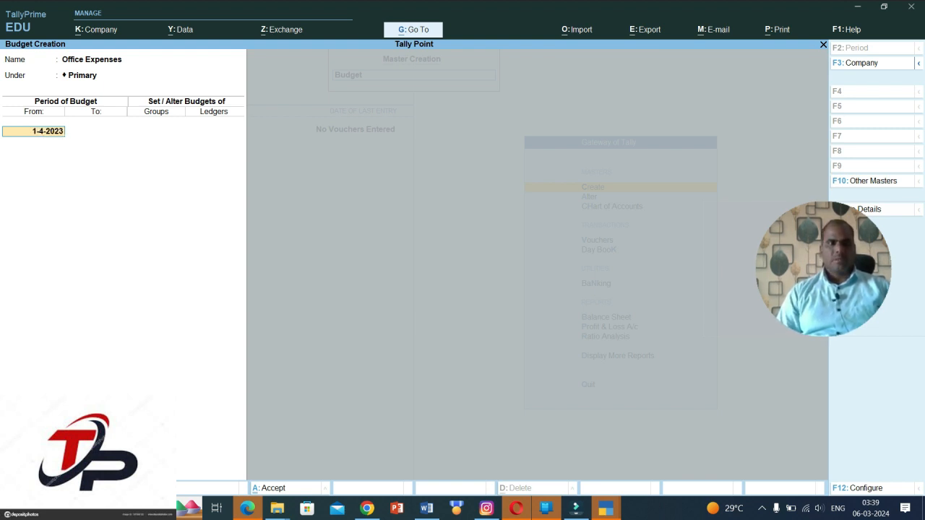
pyautogui.press('Return')
pyautogui.write('1-6-202')
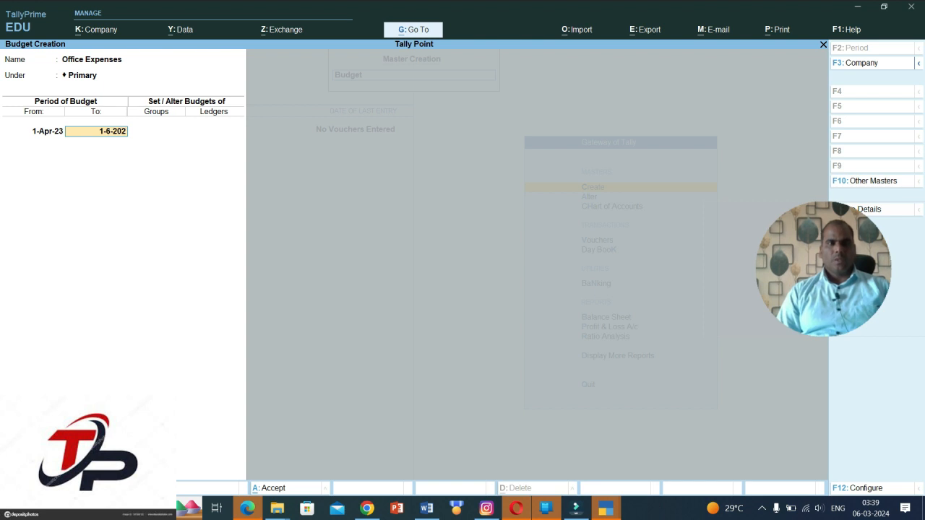
pyautogui.write('3')
pyautogui.press('Return')
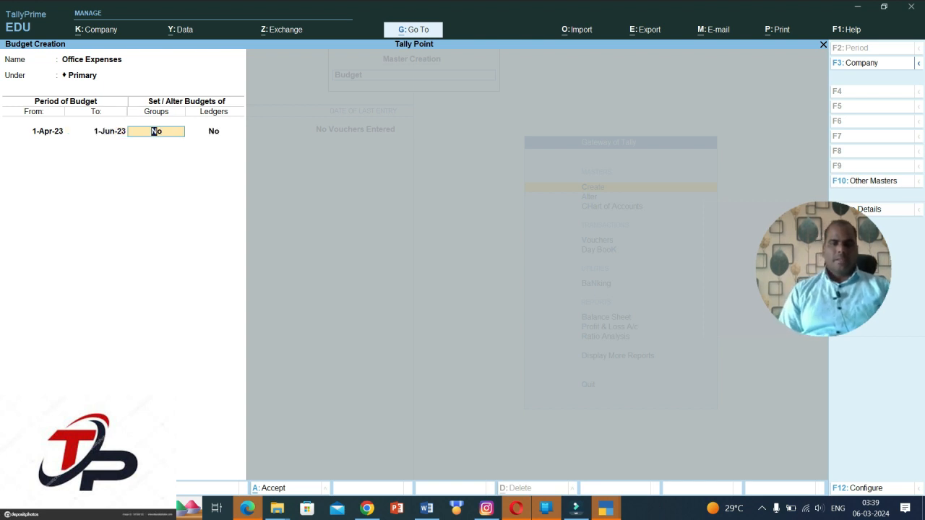
# - Enable group budgets for the period and budget Indirect Expenses at 305000, On Closing Balance
pyautogui.write('y')
pyautogui.press('Return')
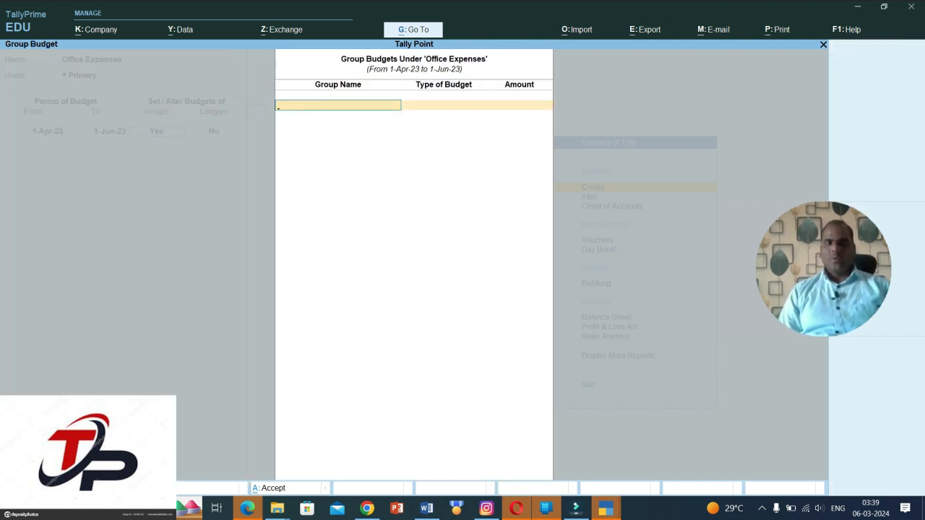
pyautogui.write('Ind')
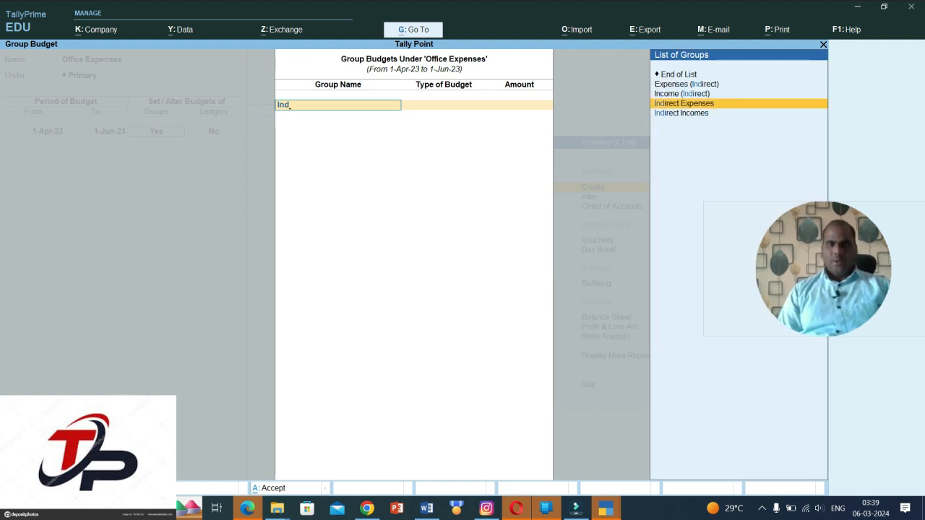
pyautogui.press('Return')
pyautogui.write('ce')
pyautogui.press('Return')
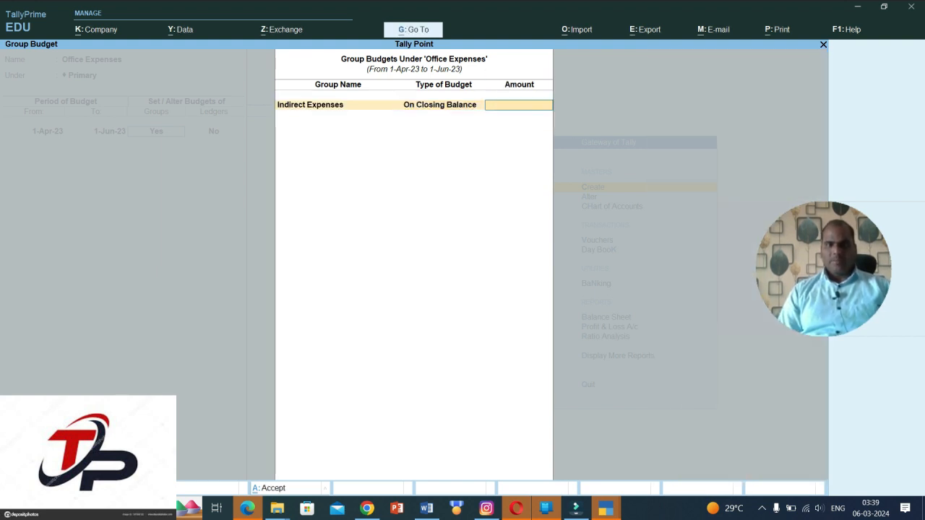
pyautogui.write('30500')
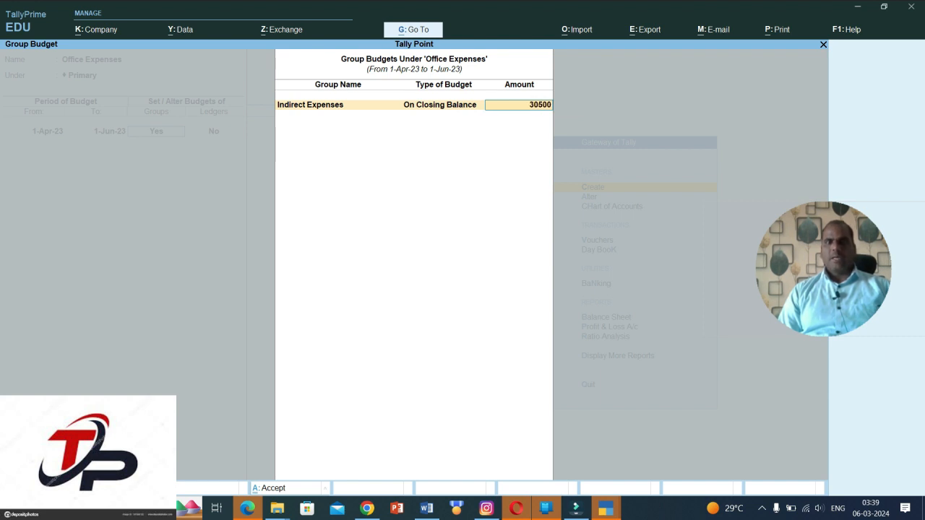
pyautogui.write('0')
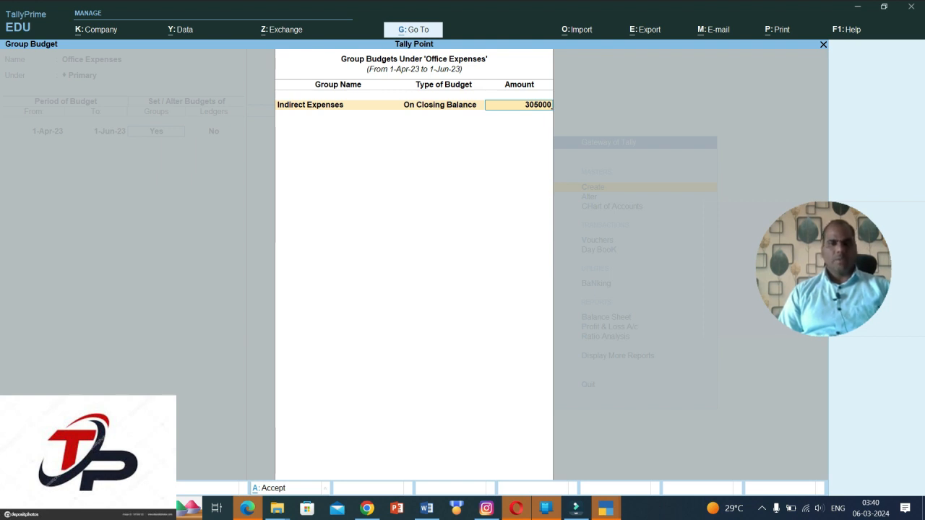
pyautogui.press('Return')
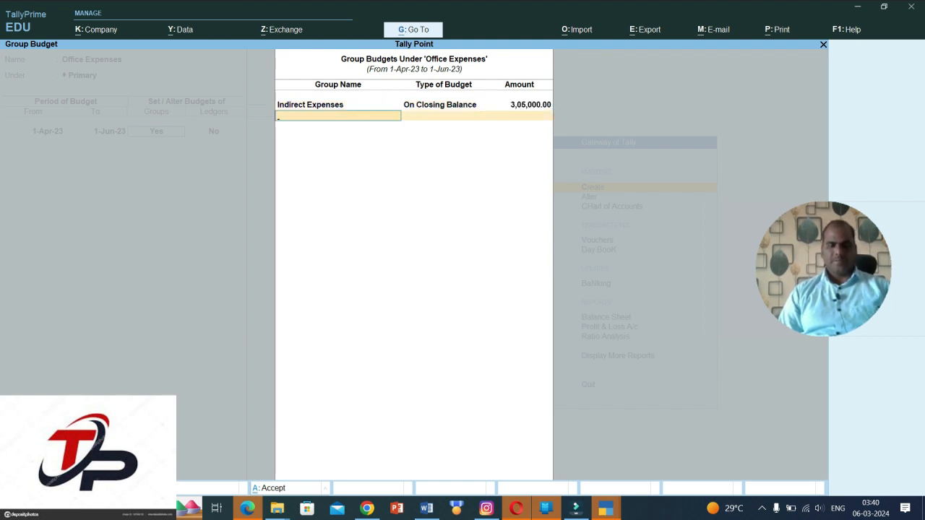
pyautogui.press('Return')
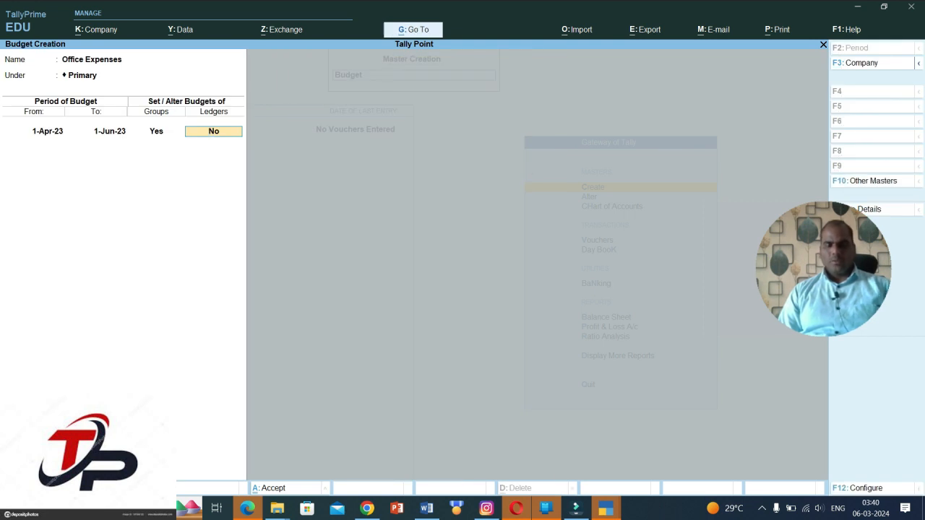
# - Enable ledger budgets for the period and create a "Rent" ledger under Indirect Expenses from there
pyautogui.write('y')
pyautogui.press('Return')
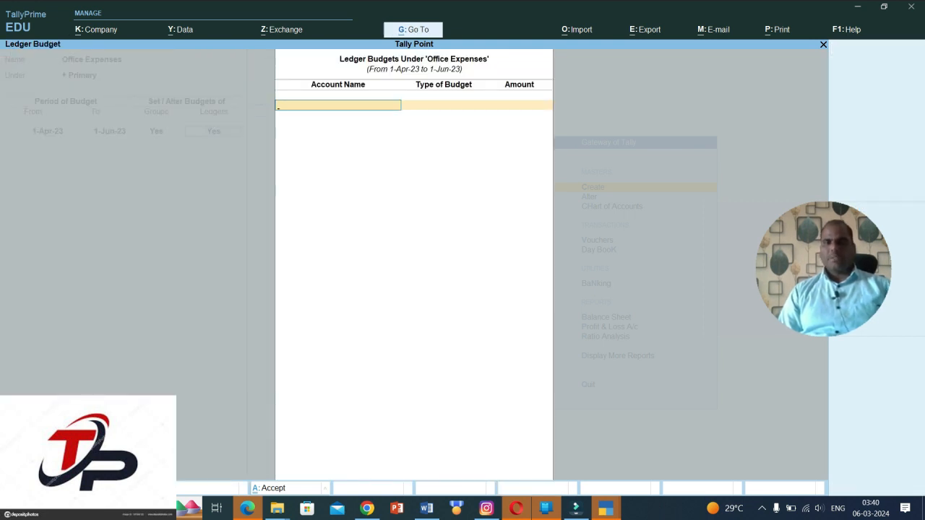
pyautogui.hotkey('alt', 'c')
pyautogui.write('Ren')
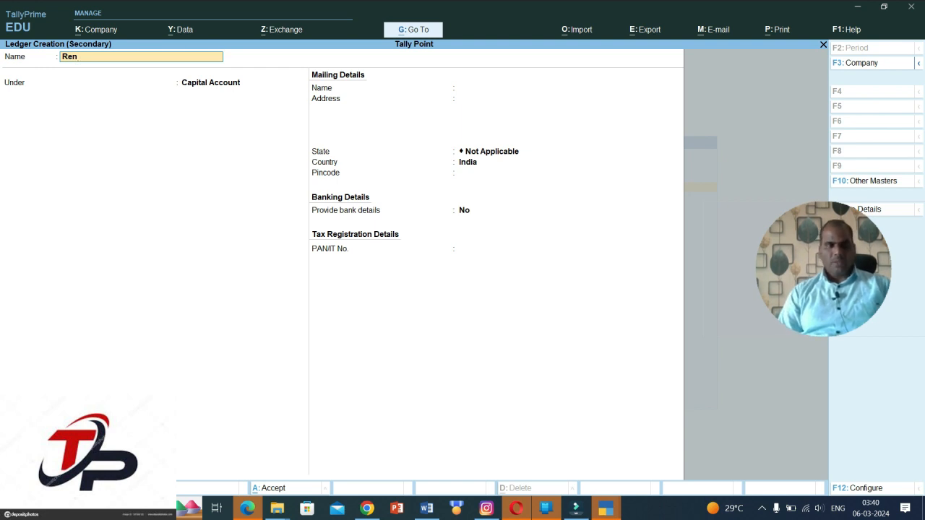
pyautogui.write('t')
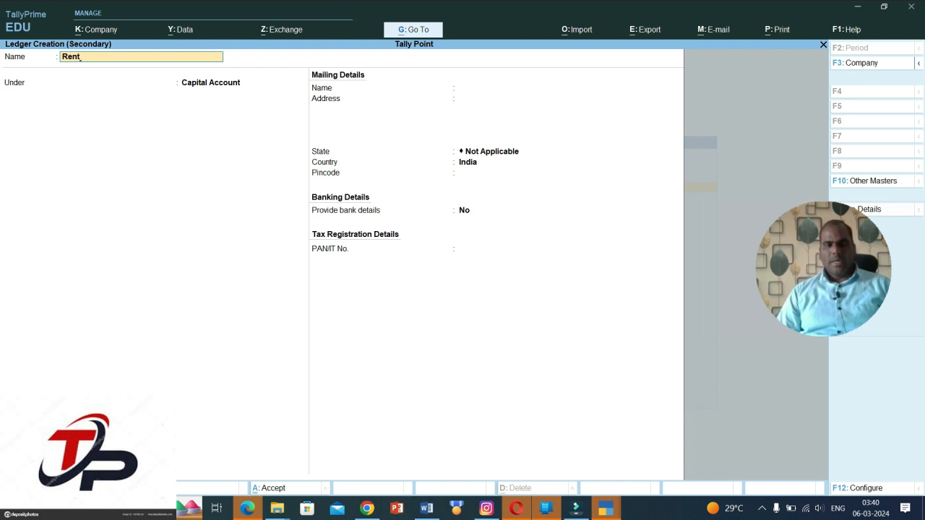
pyautogui.click(427, 508)
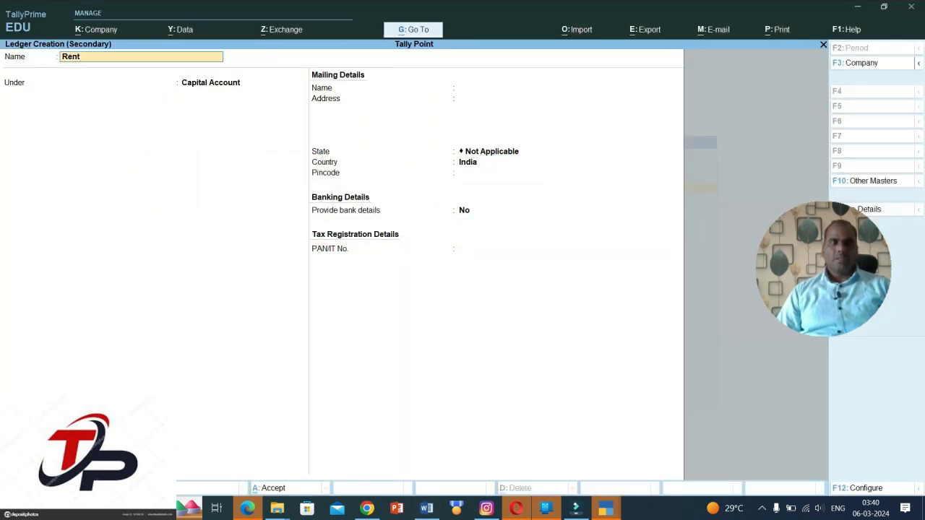
pyautogui.press('Return')
pyautogui.write('In')
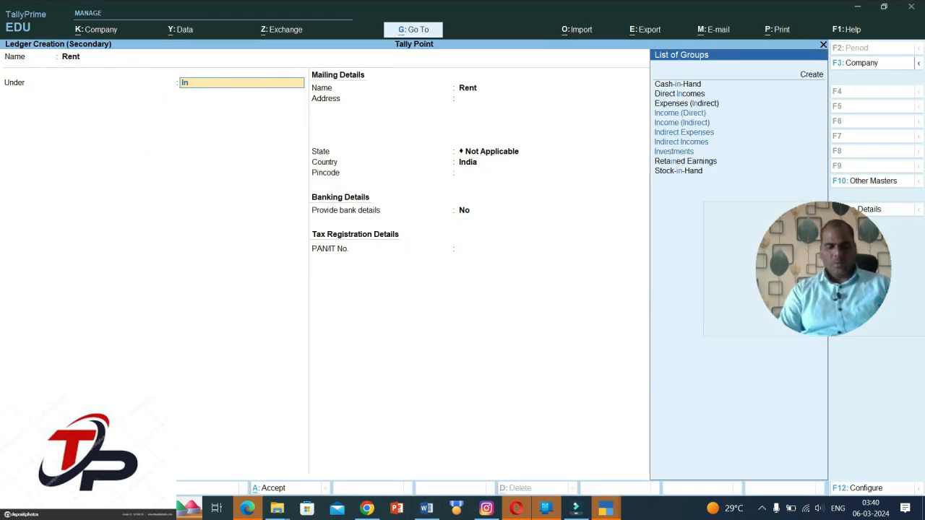
pyautogui.write('d')
pyautogui.press('Down')
pyautogui.press('Down')
pyautogui.press('Return')
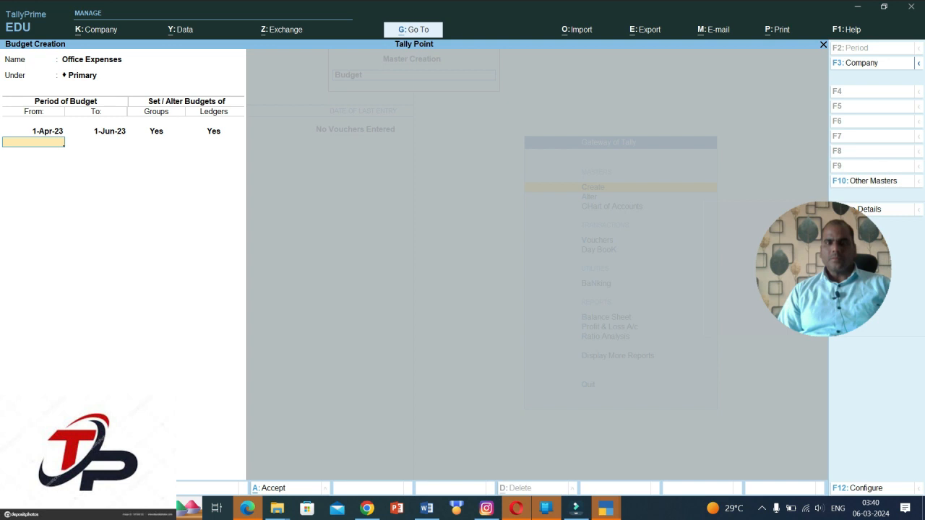
# - Return to the ledger budgets without accepting the budget and set Rent to 200000, On Closing Balance
pyautogui.press('Return')
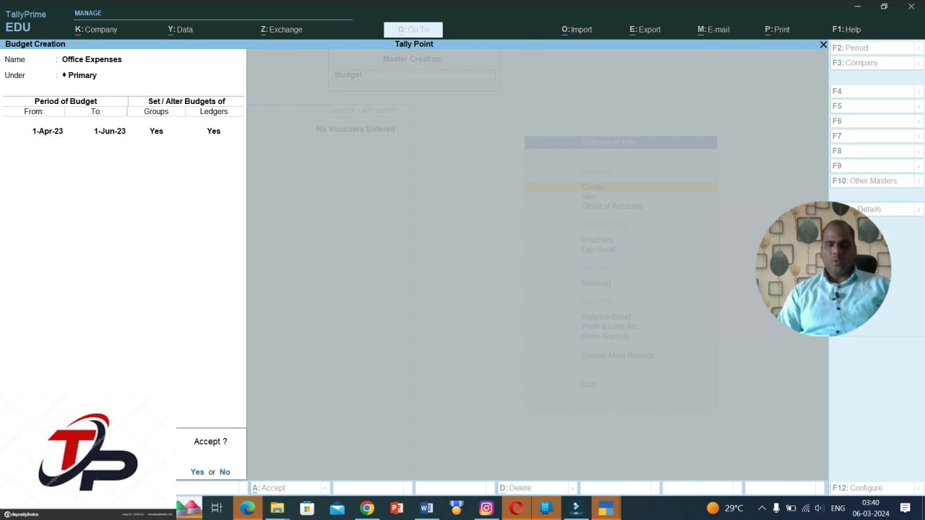
pyautogui.press('n')
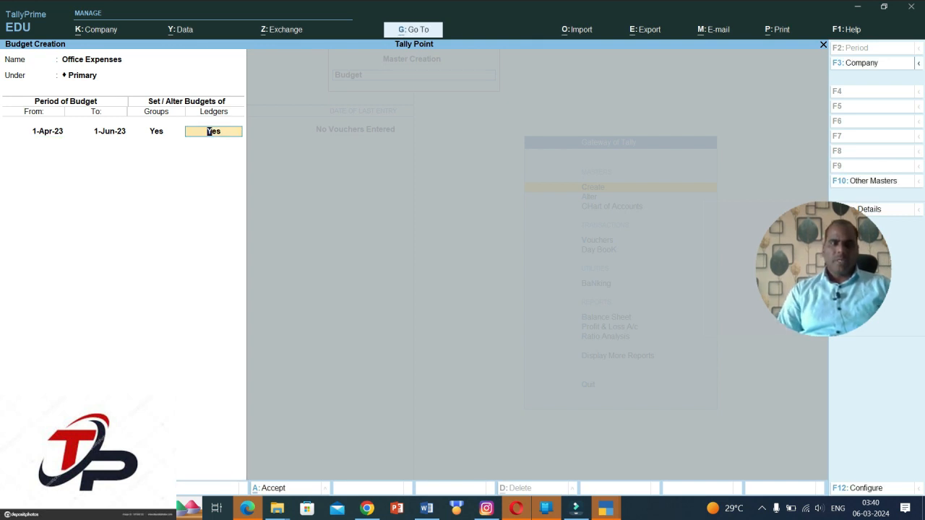
pyautogui.press('Return')
pyautogui.press('Return')
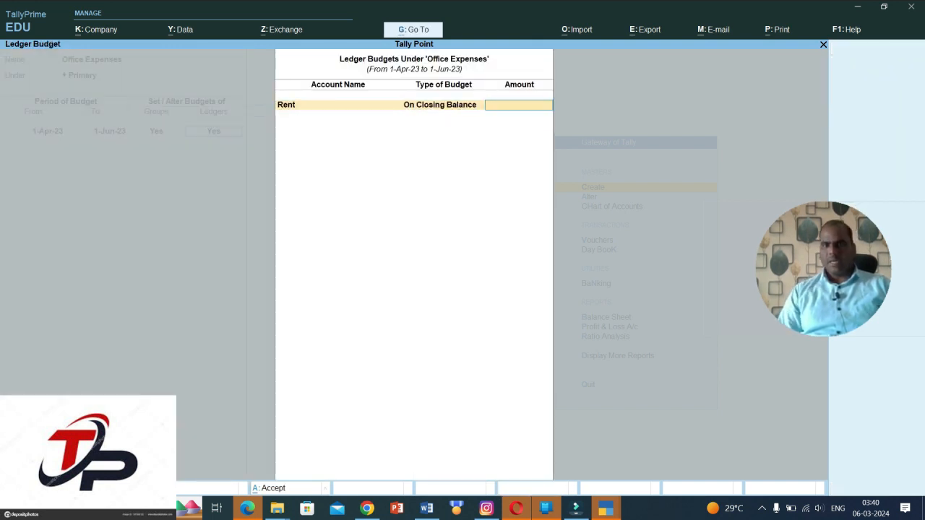
pyautogui.write('2,00,0')
pyautogui.write('00000')
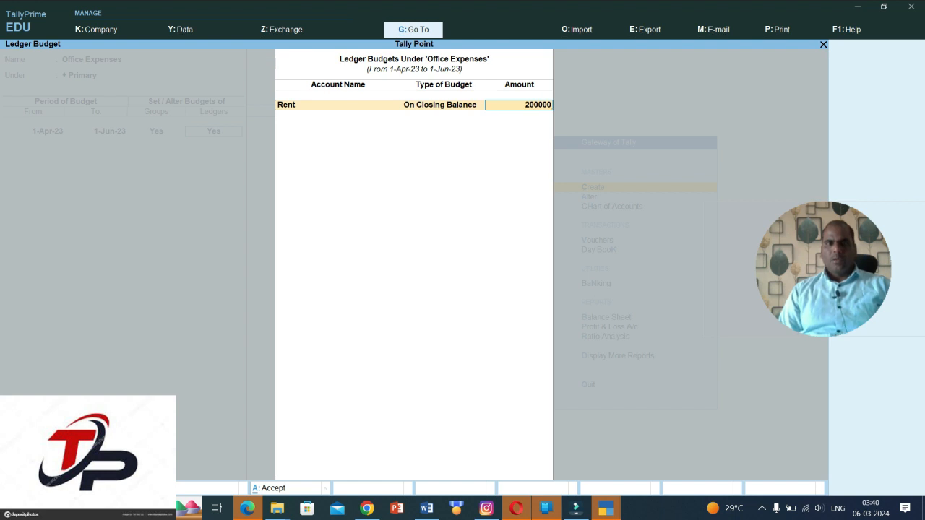
pyautogui.press('Return')
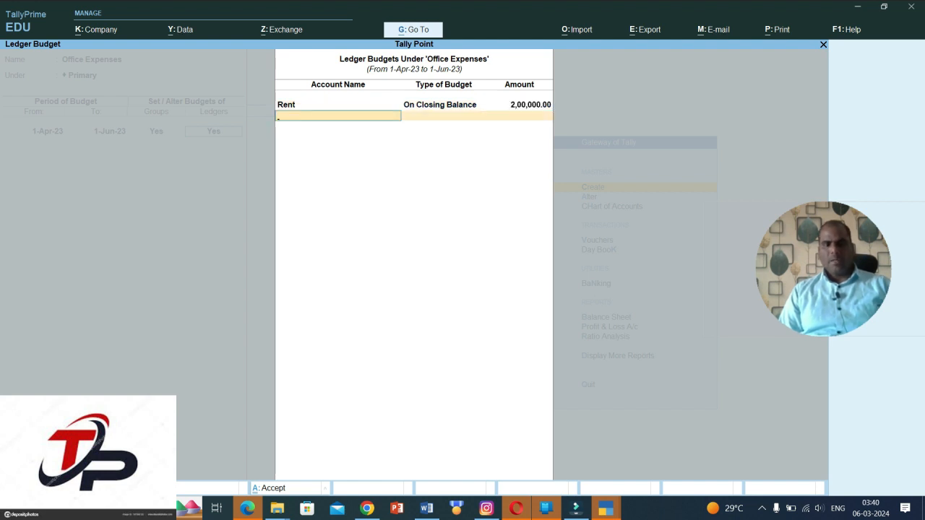
# - Check the company budget table in the Word notes, then create an "Electricity" ledger under Indirect Expenses from the ledger budgets
pyautogui.hotkey('alt', 'c')
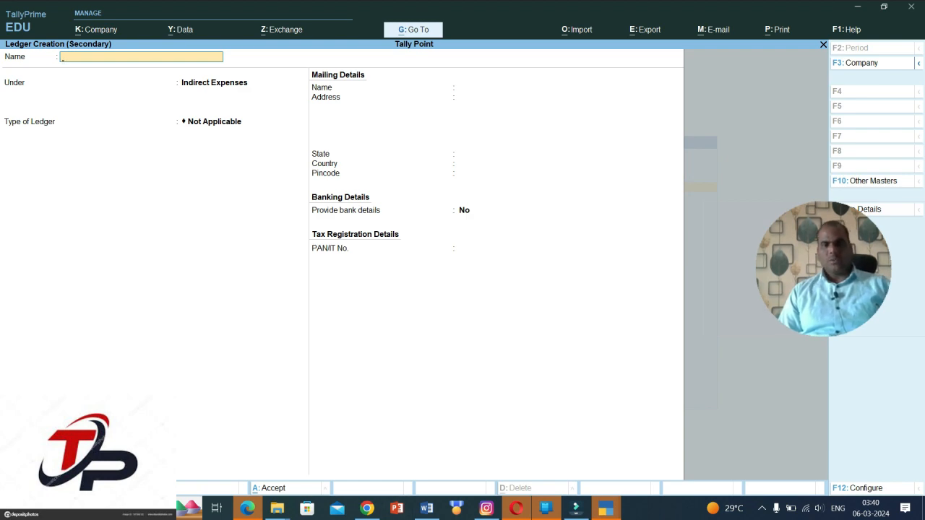
pyautogui.click(426, 508)
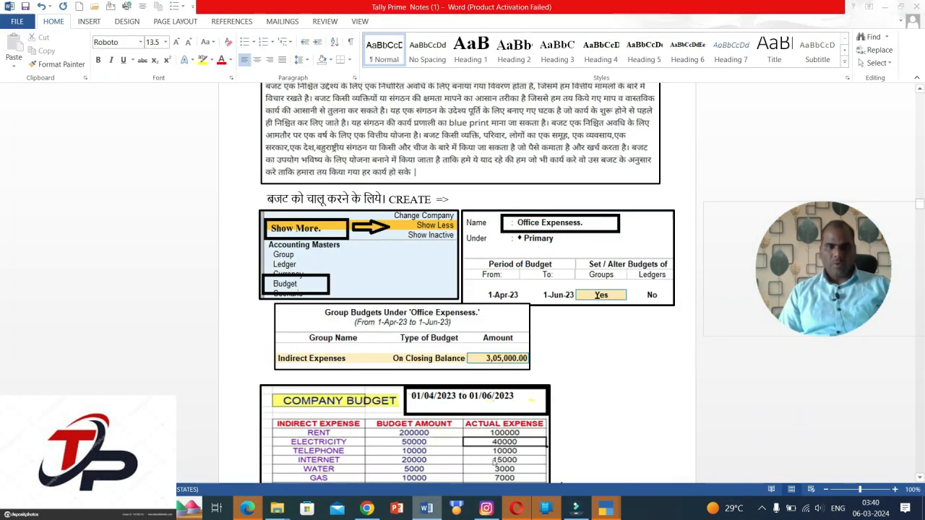
pyautogui.hotkey('alt', 'Tab')
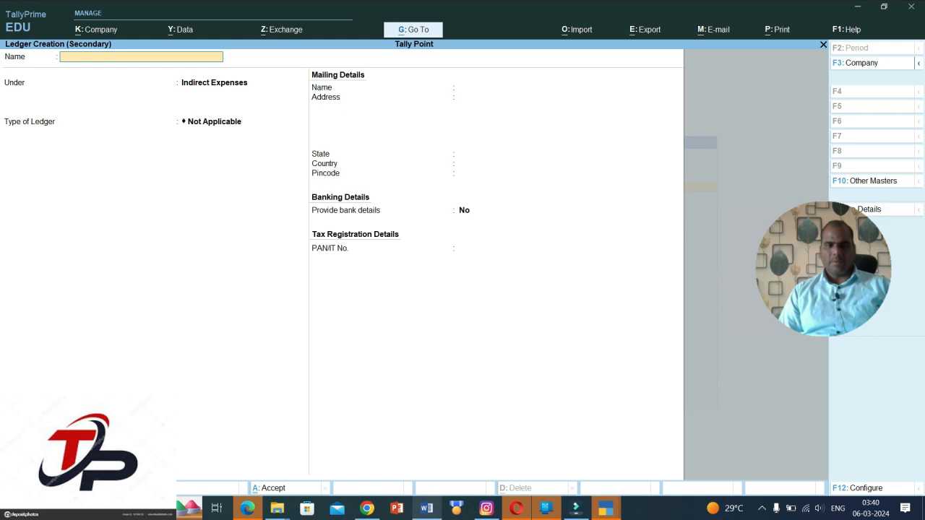
pyautogui.write('Elec')
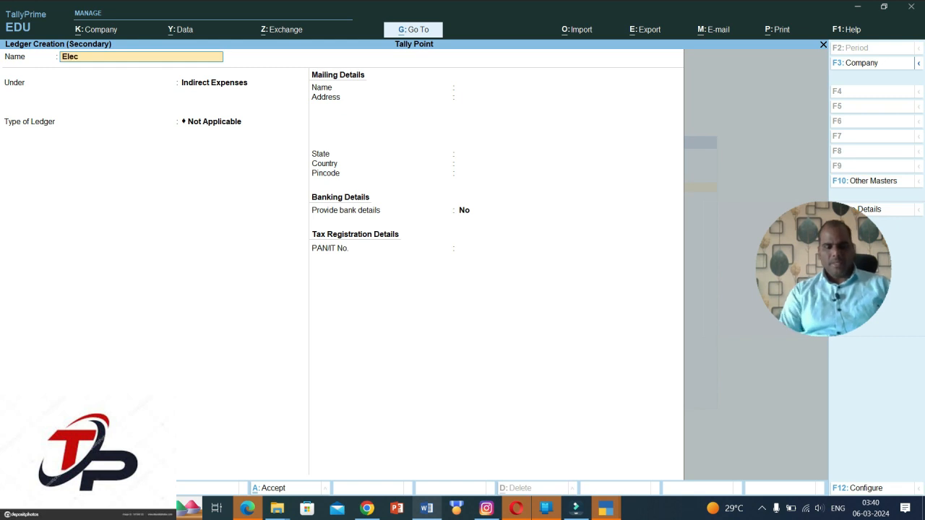
pyautogui.write('tricity')
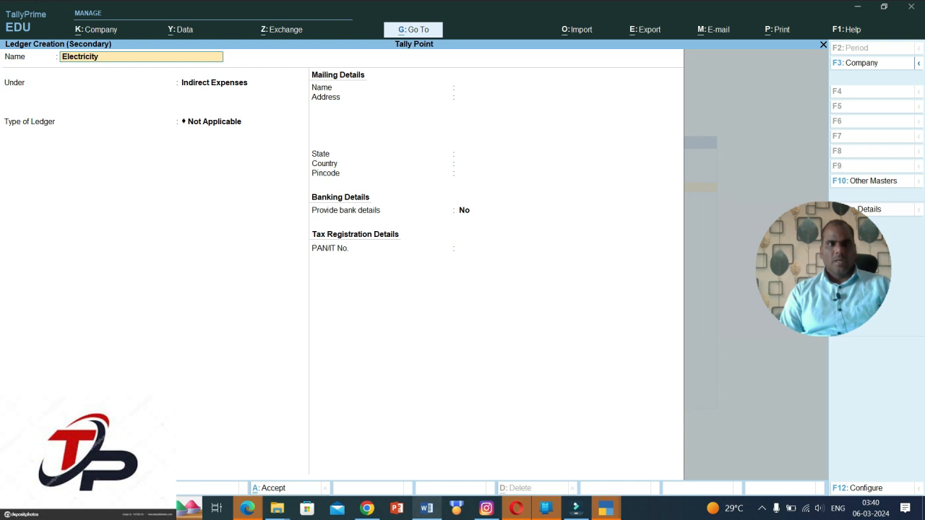
pyautogui.press('Return')
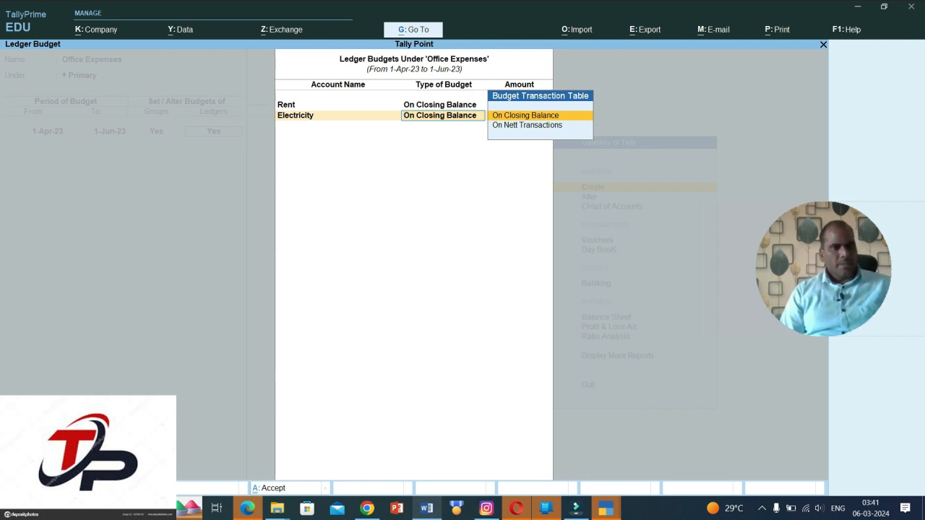
# - Budget the Electricity ledger at 50000, On Closing Balance
pyautogui.press('Return')
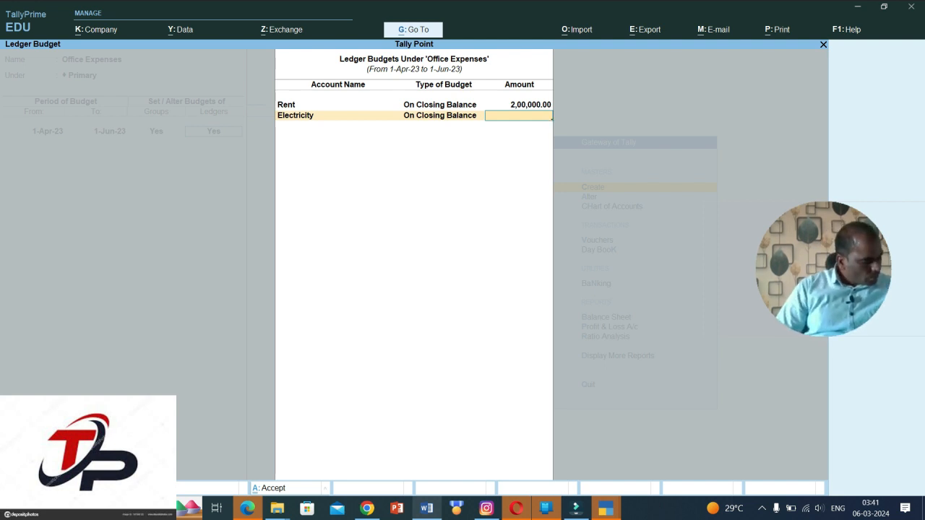
pyautogui.write('5')
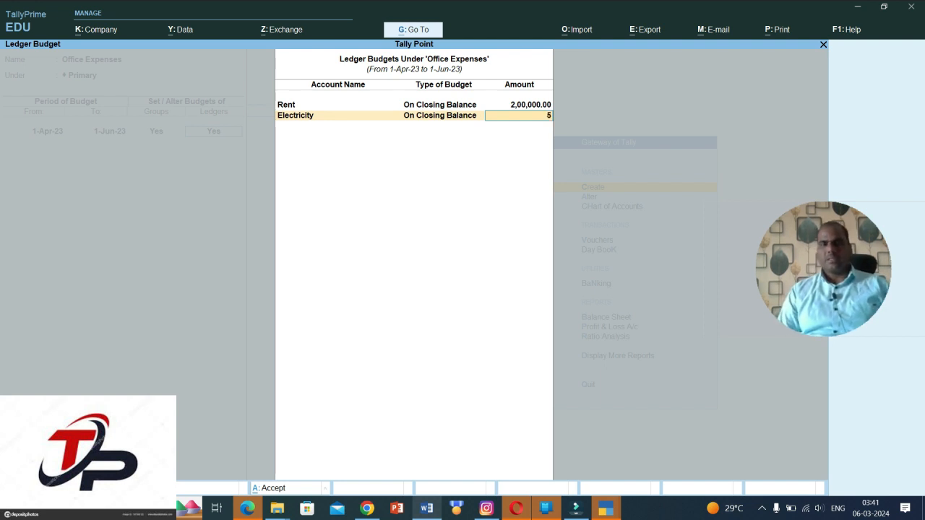
pyautogui.write('0,000000')
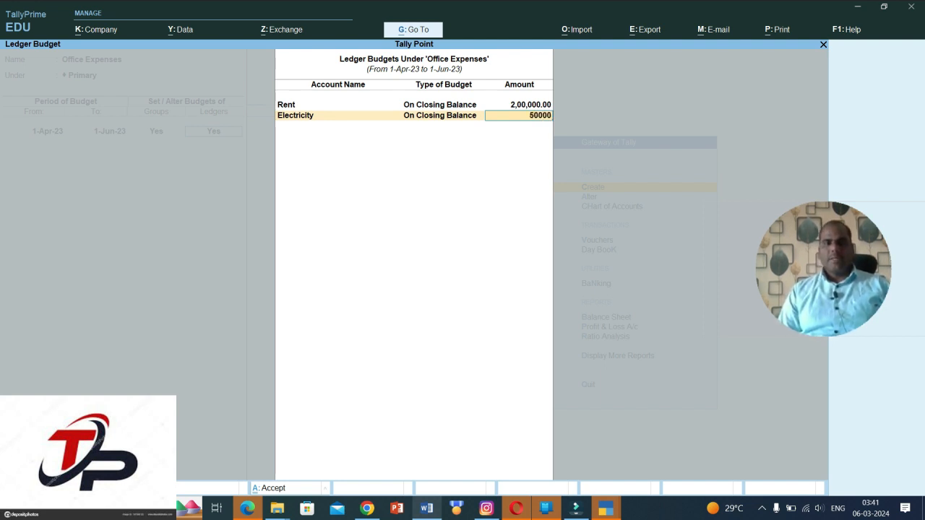
pyautogui.press('Return')
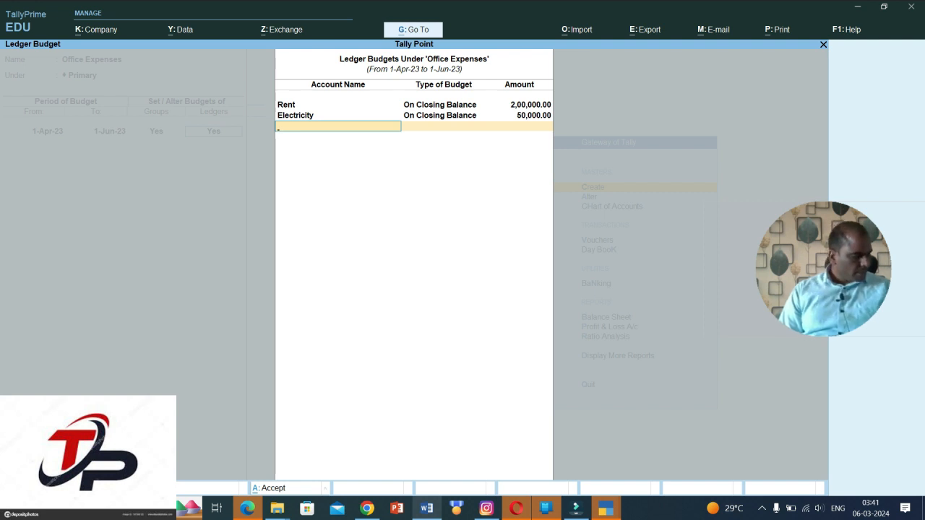
# - Create a "Telephone Exp" ledger under Indirect Expenses and budget it at 10000, On Closing Balance
pyautogui.hotkey('alt', 'c')
pyautogui.write('Teleph')
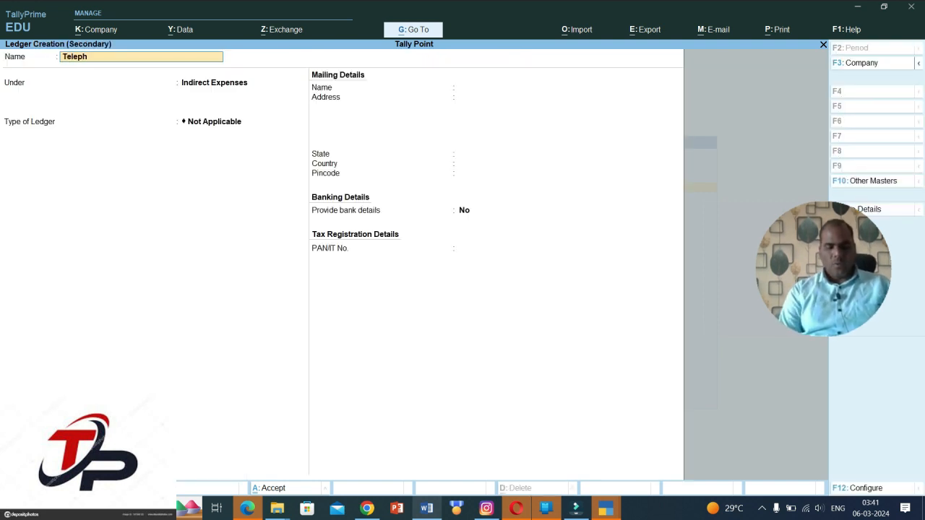
pyautogui.write('one')
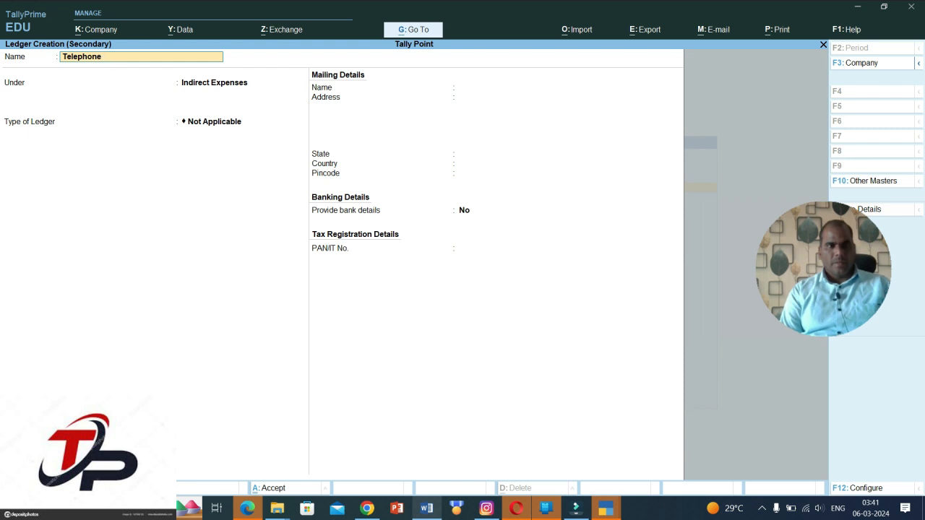
pyautogui.write('e Exp')
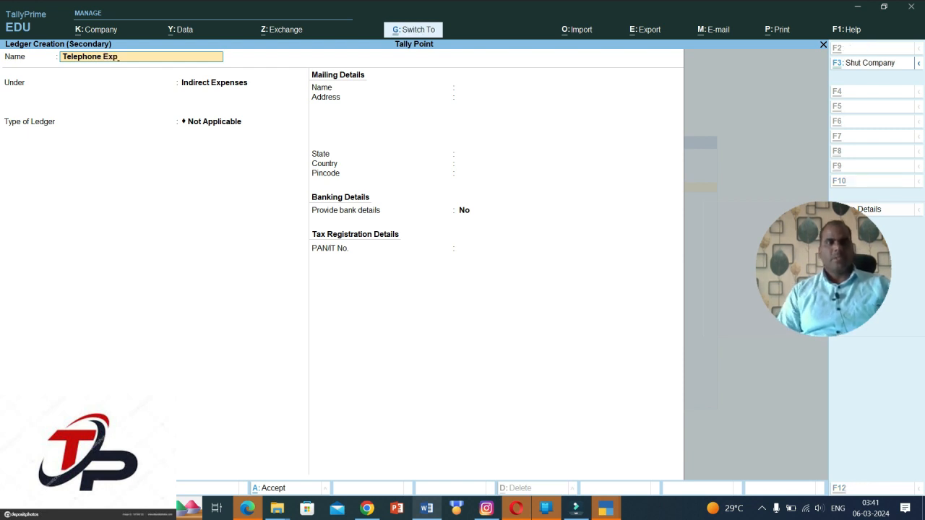
pyautogui.hotkey('ctrl', 'a')
pyautogui.press('Return')
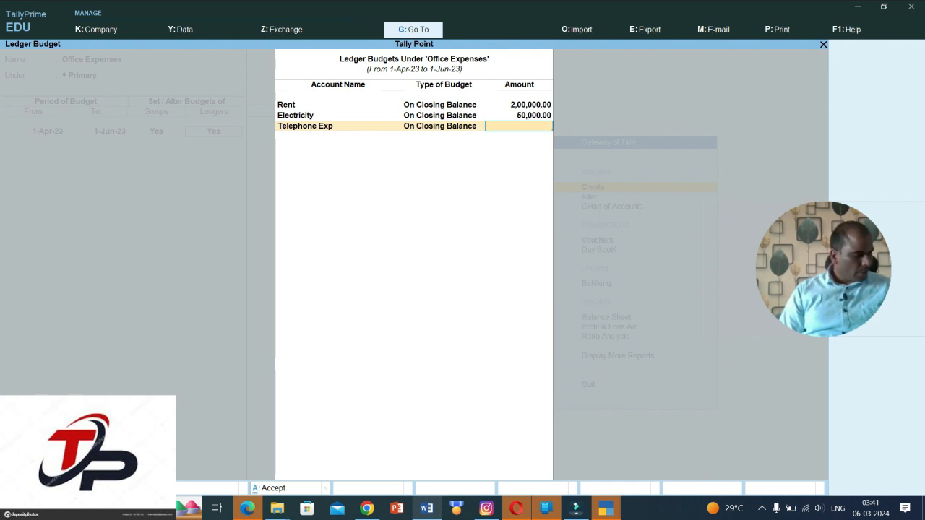
pyautogui.write('10000')
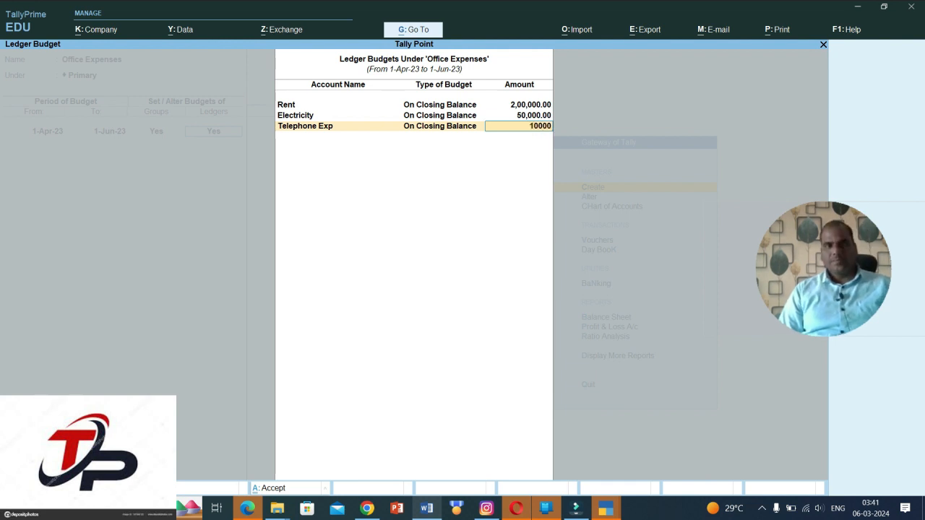
pyautogui.press('Return')
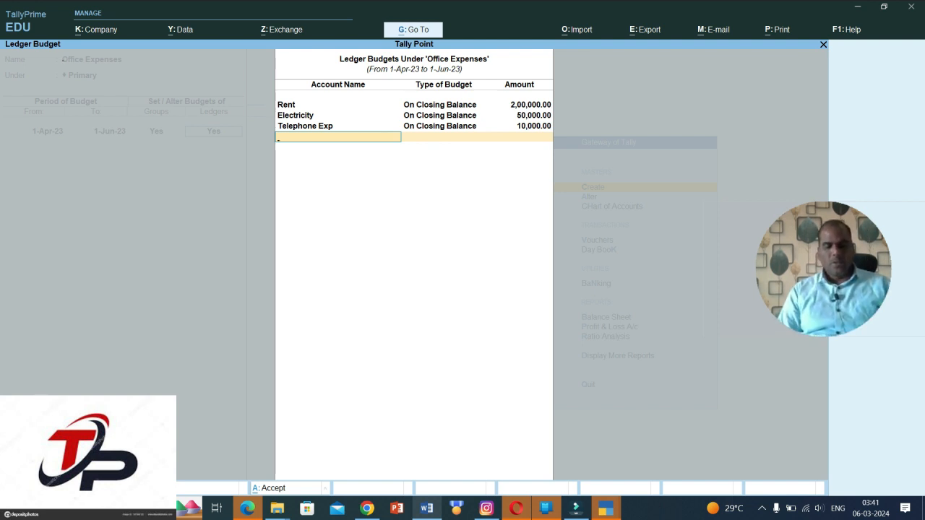
# - Create an "Interenet" ledger under Indirect Expenses and budget it at 20000, On Closing Balance
pyautogui.hotkey('alt', 'c')
pyautogui.write('Interenet')
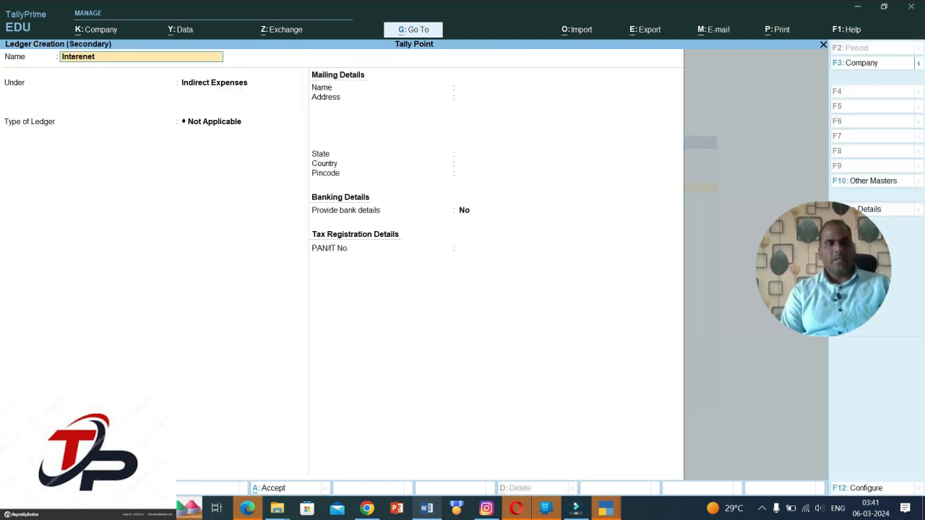
pyautogui.press('ctrl')
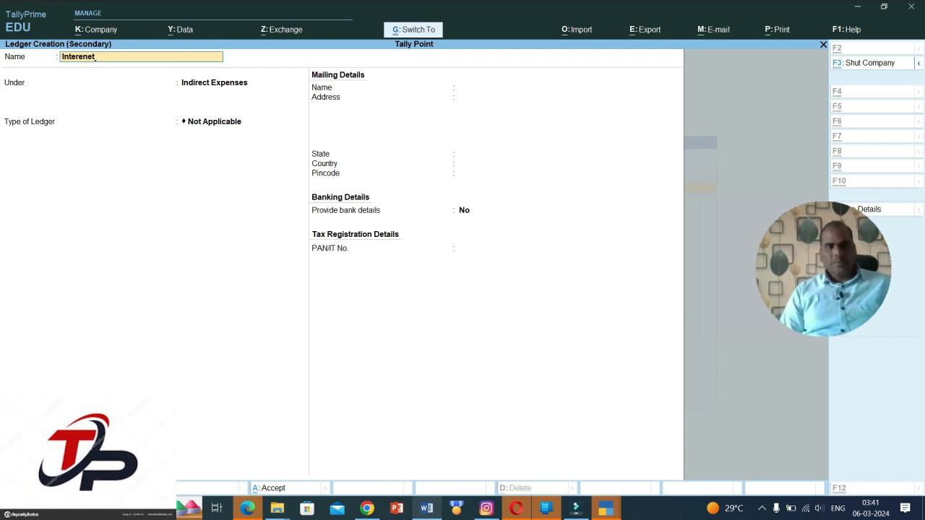
pyautogui.hotkey('ctrl', 'a')
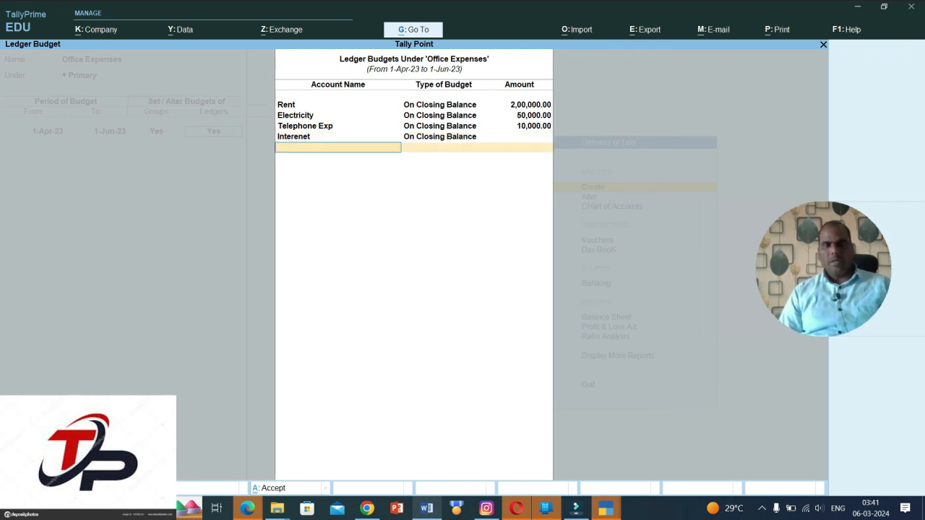
pyautogui.write('20000')
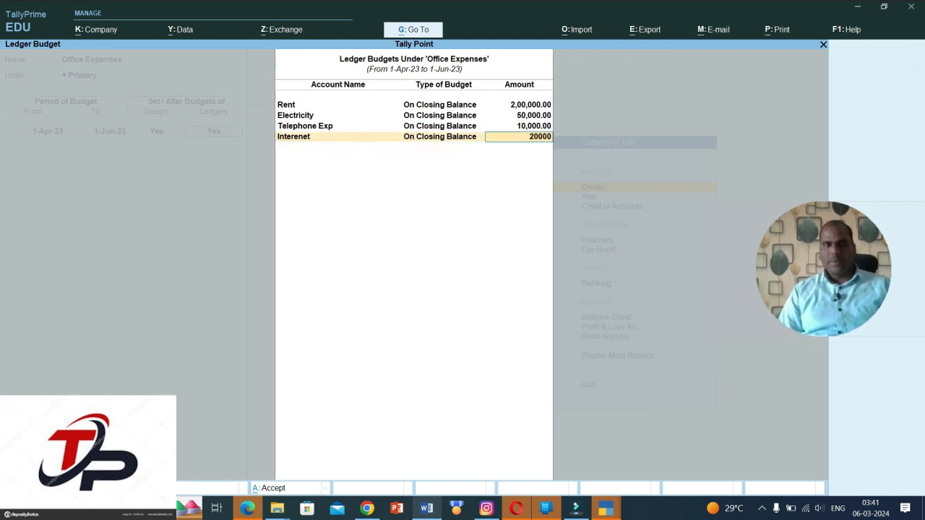
pyautogui.press('Return')
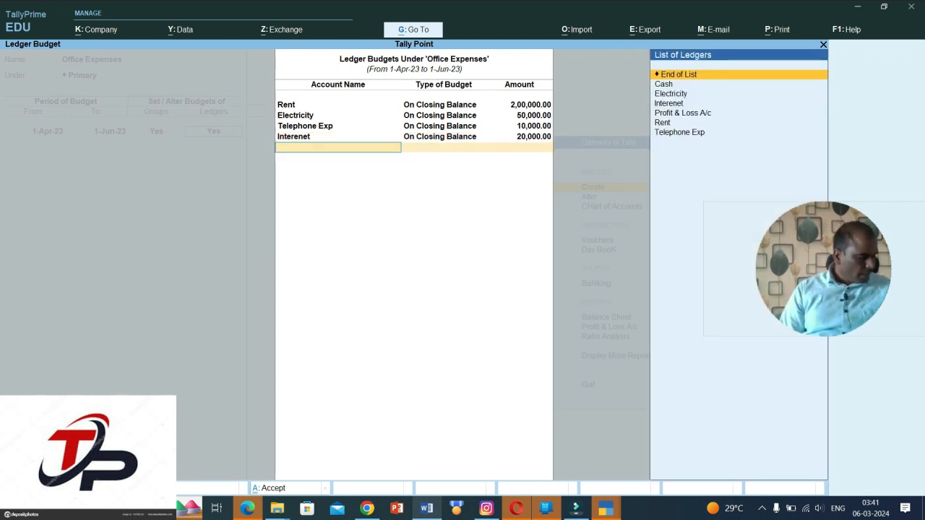
# - Create a "Water Charges" ledger under Indirect Expenses and budget it at 5000, On Closing Balance
pyautogui.hotkey('alt', 'c')
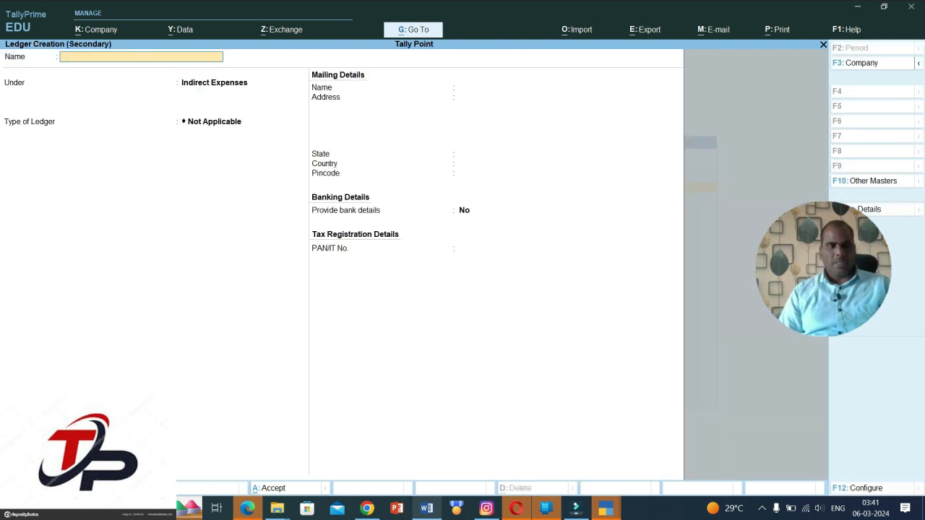
pyautogui.write('Water')
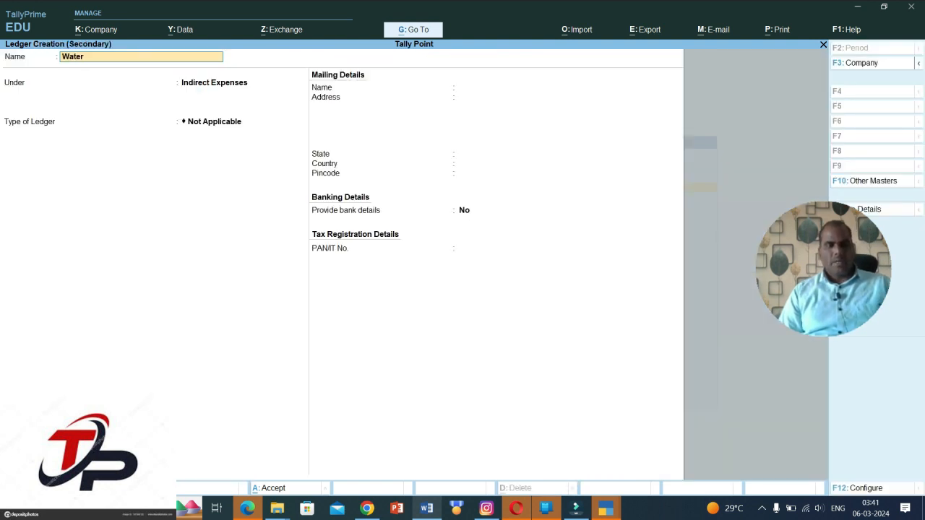
pyautogui.write(' Charg')
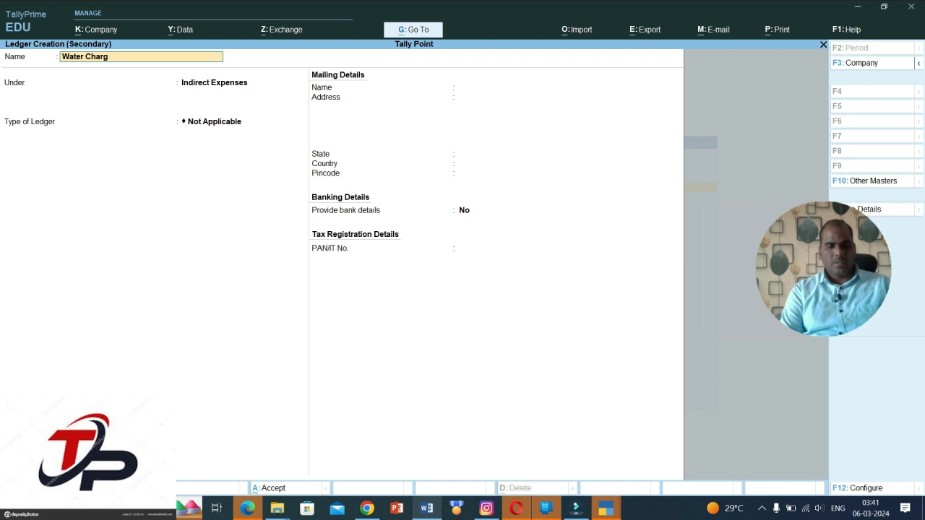
pyautogui.write('es')
pyautogui.press('Return')
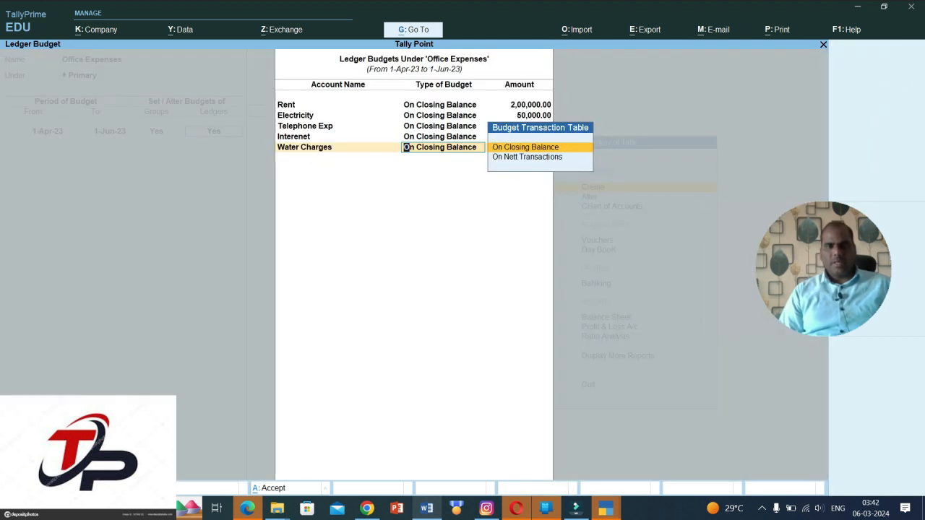
pyautogui.press('Return')
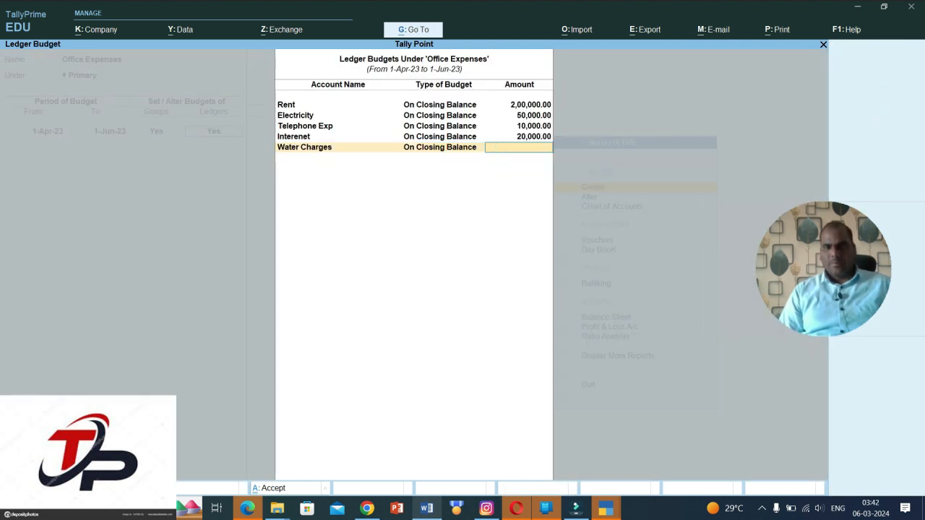
pyautogui.write('5000')
pyautogui.press('Return')
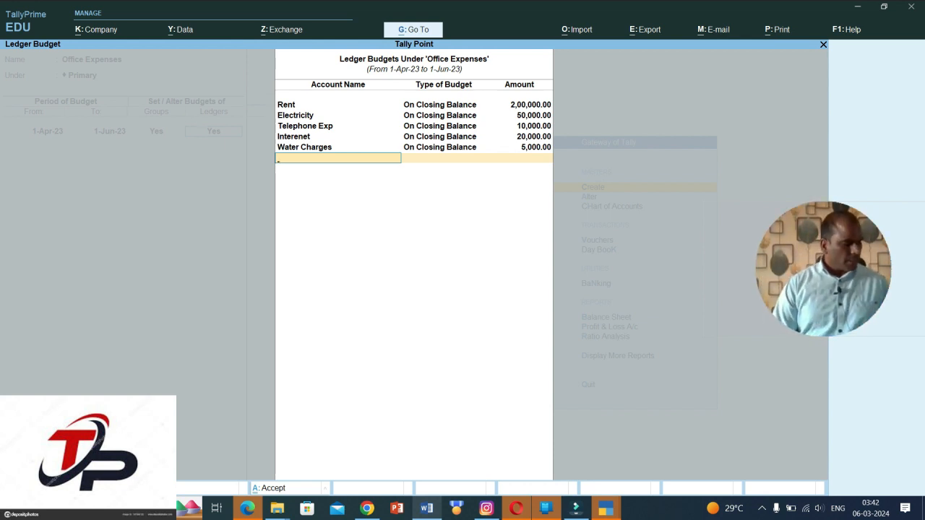
# - Create a "Gas" ledger under Indirect Expenses and budget it at 10,000, On Closing Balance
pyautogui.hotkey('alt', 'c')
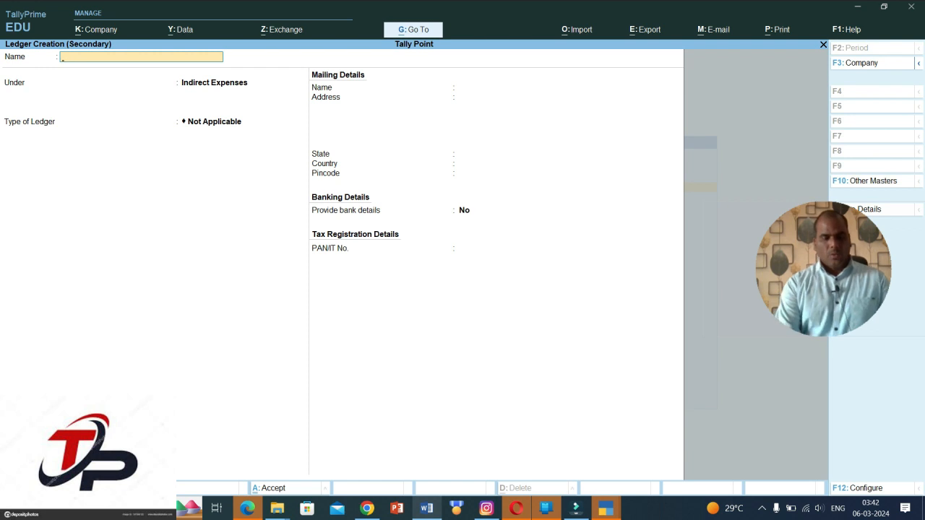
pyautogui.write('Gas')
pyautogui.press('Return')
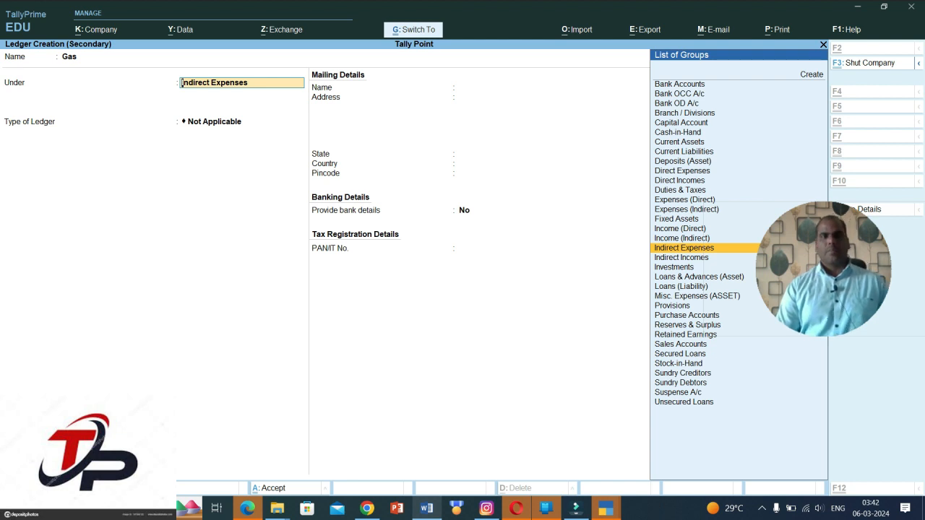
pyautogui.hotkey('ctrl', 'a')
pyautogui.press('Return')
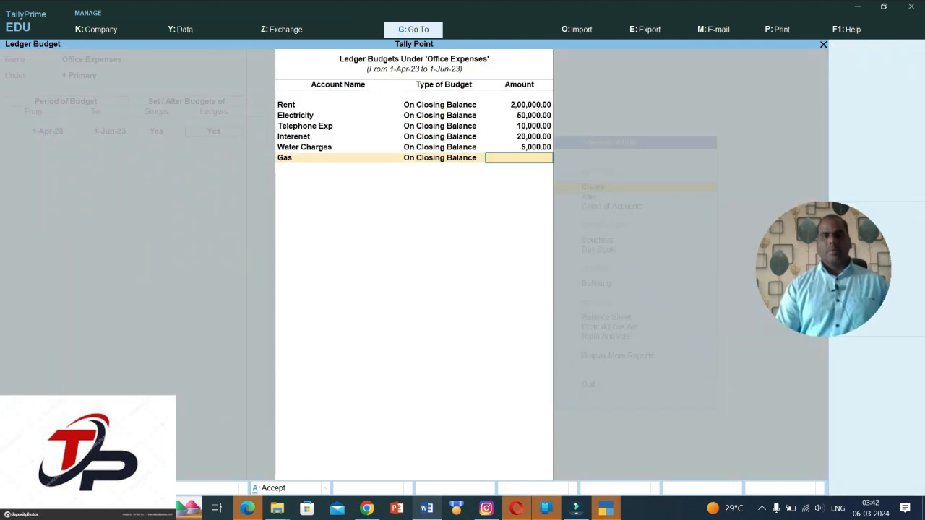
pyautogui.write('10,000')
pyautogui.press('Return')
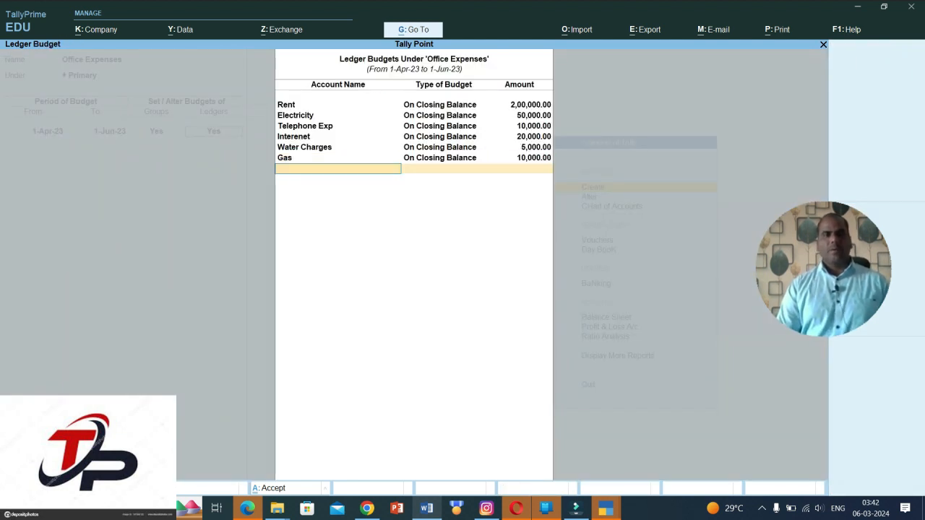
# - Create an "Insurance" ledger under Indirect Expenses as the next account in the Office Expenses ledger budgets
pyautogui.hotkey('alt', 'c')
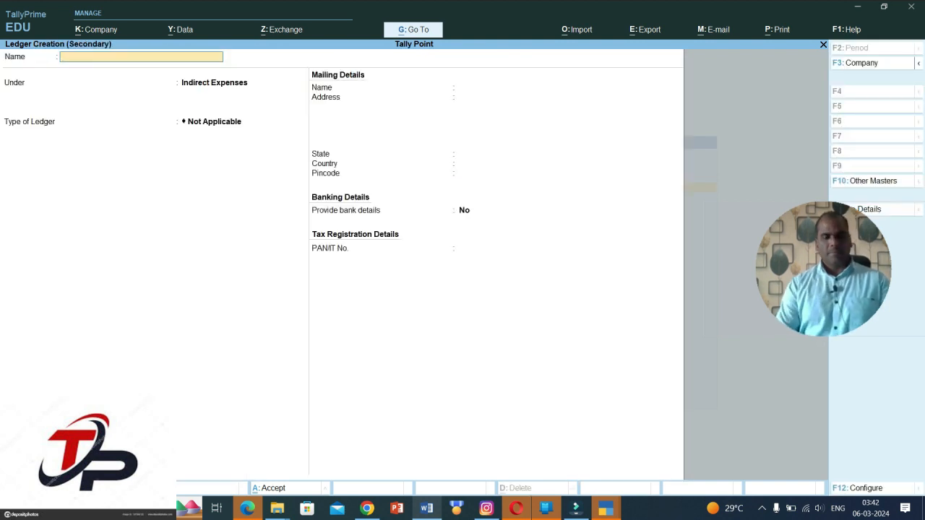
pyautogui.write('Insurance')
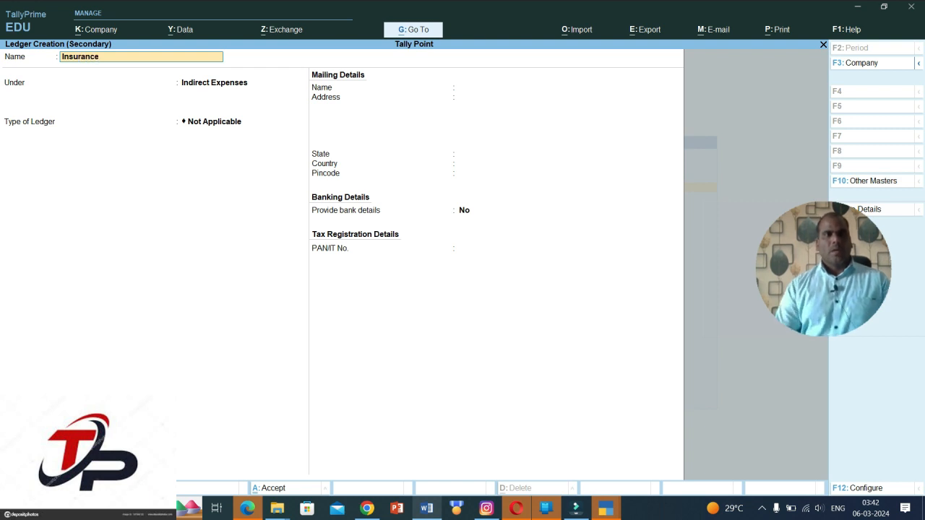
pyautogui.press('ctrl')
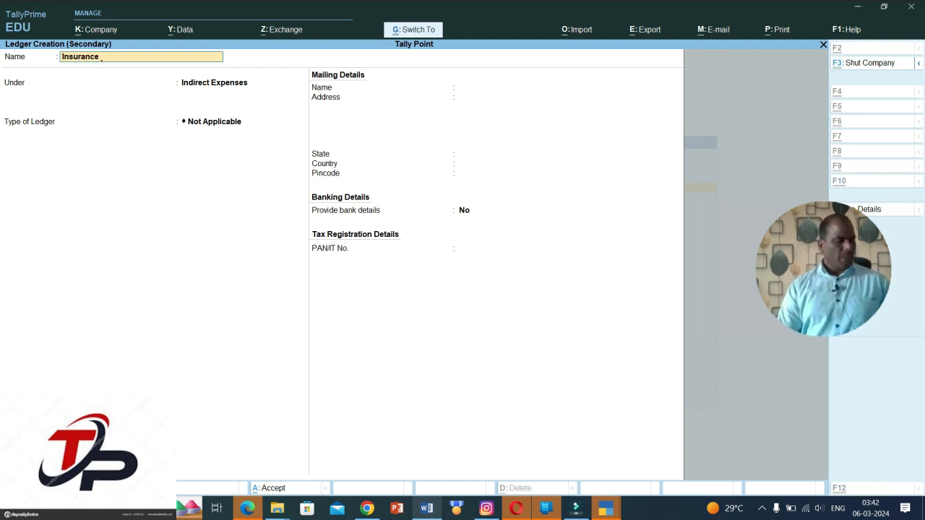
pyautogui.hotkey('ctrl', 'a')
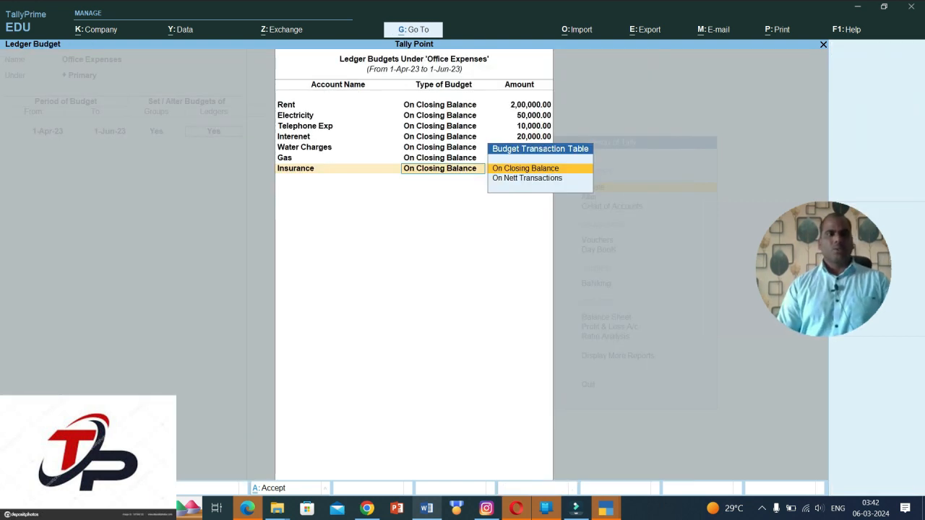
# - Budget the Insurance ledger at 10000, On Closing Balance, under Office Expenses
pyautogui.press('Return')
pyautogui.write('10000')
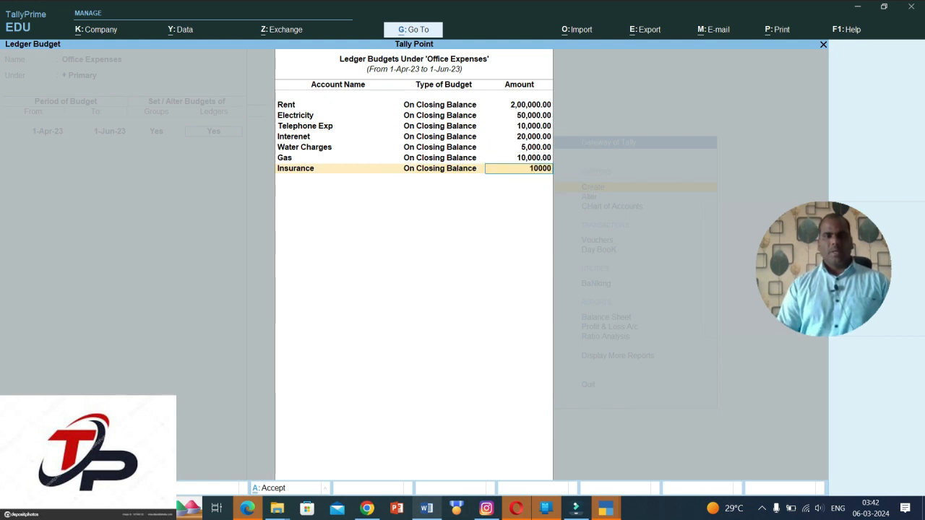
pyautogui.press('Return')
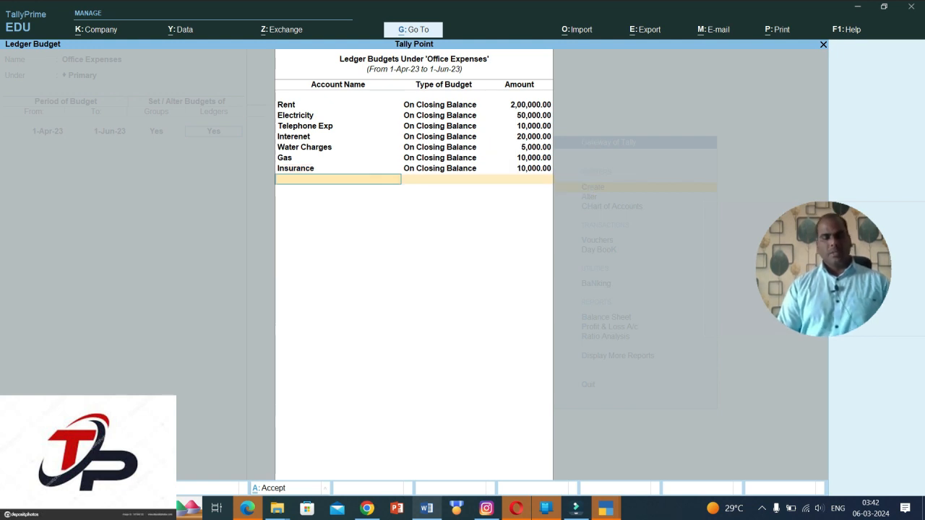
# - Accept the ledger budgets, save the Office Expenses budget and return to the Gateway of Tally
pyautogui.press('ctrl')
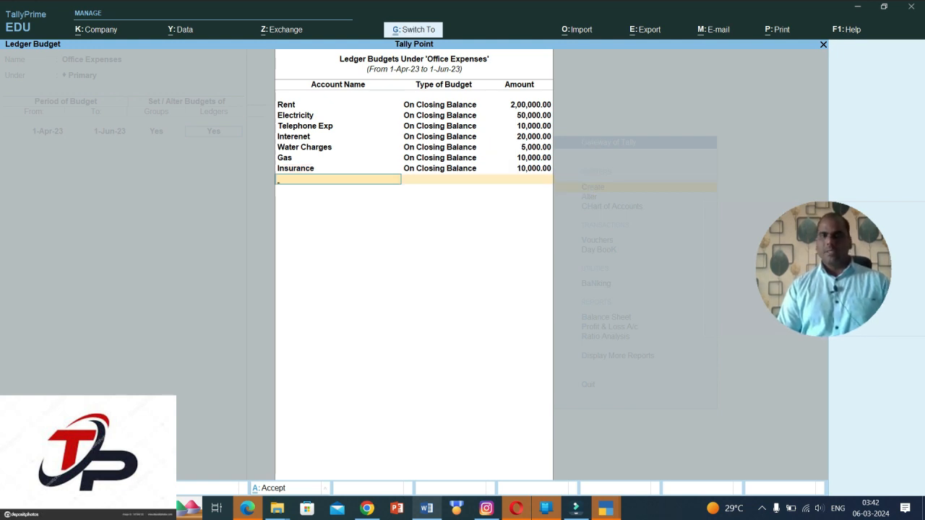
pyautogui.hotkey('ctrl', 'a')
pyautogui.press('ctrl')
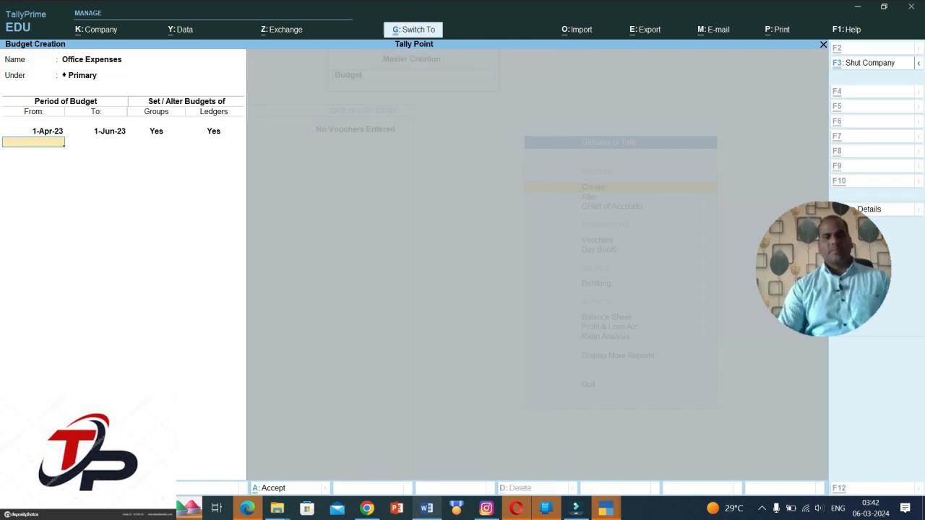
pyautogui.hotkey('ctrl', 'a')
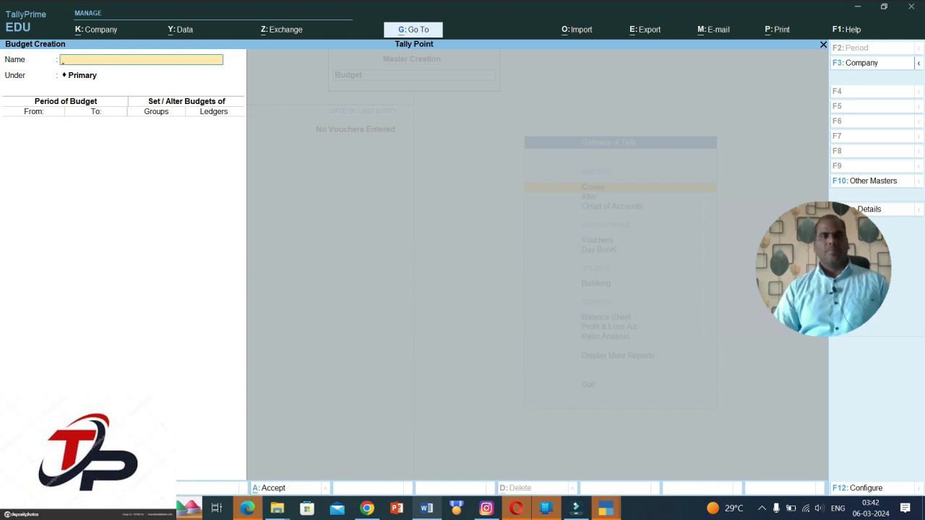
pyautogui.press('Escape')
pyautogui.press('y')
pyautogui.press('Escape')
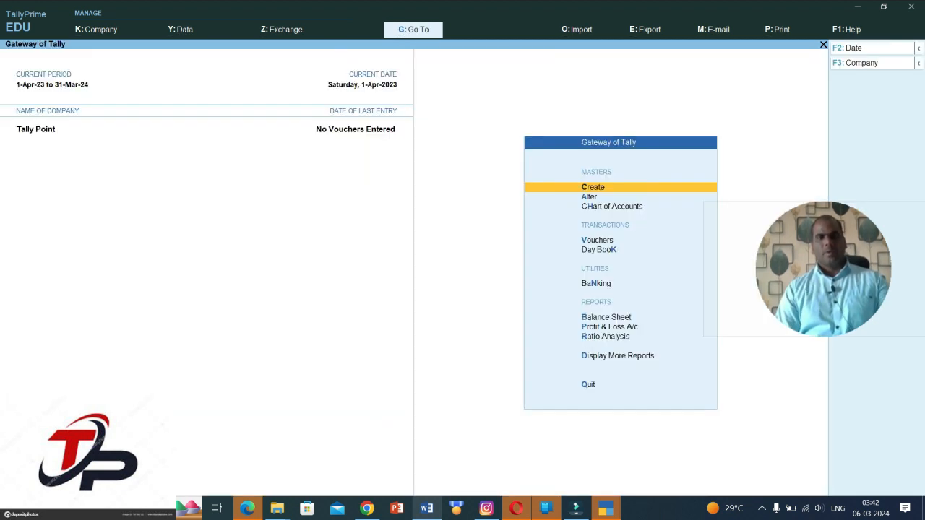
# - Start a receipt voucher and create a "Capital" ledger under Capital Account as its credit account
pyautogui.press('Down')
pyautogui.press('Down')
pyautogui.press('Down')
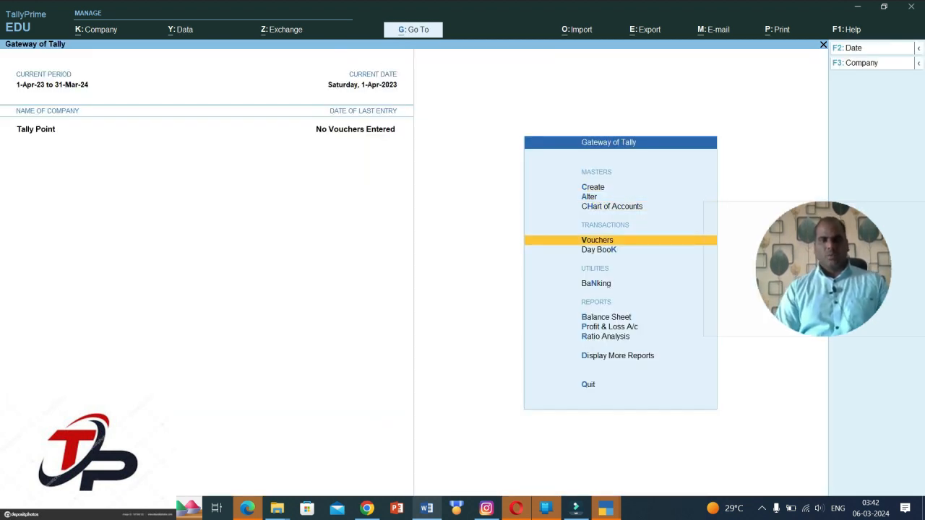
pyautogui.press('Return')
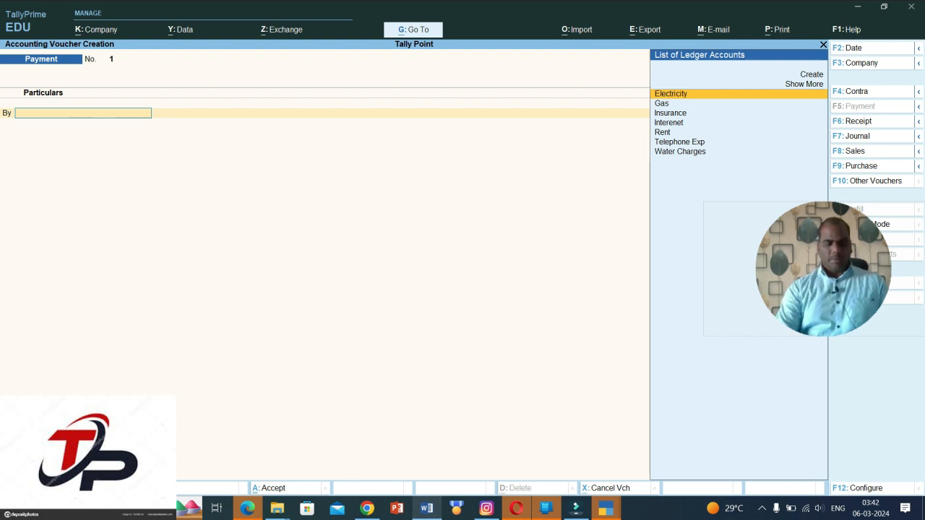
pyautogui.press('F6')
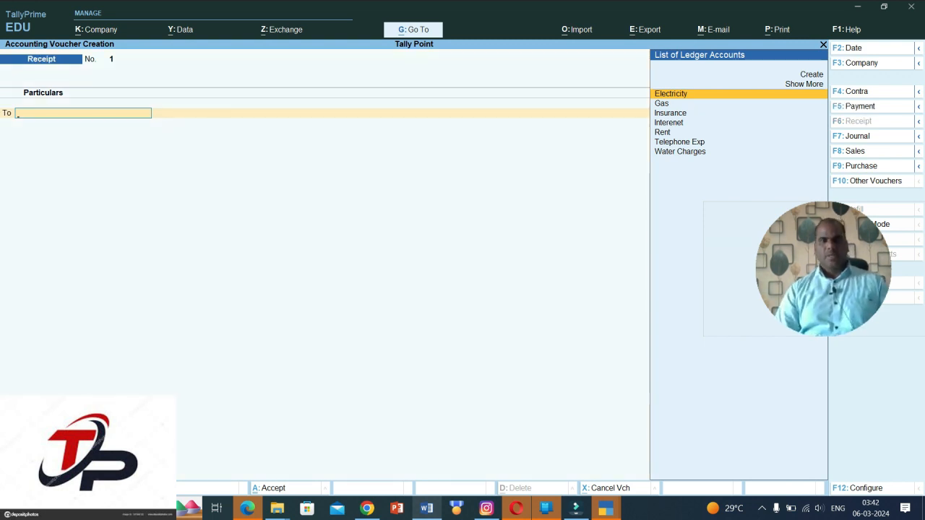
pyautogui.hotkey('alt', 'c')
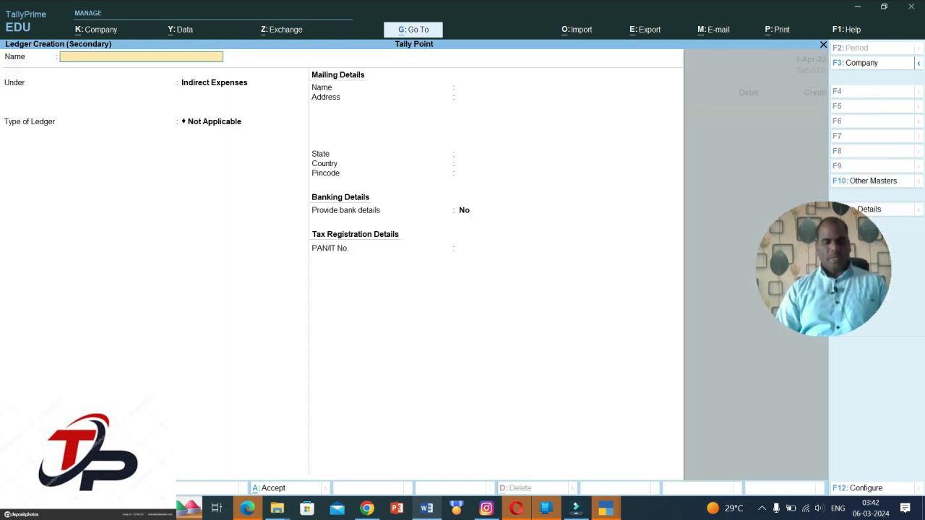
pyautogui.write('Capital')
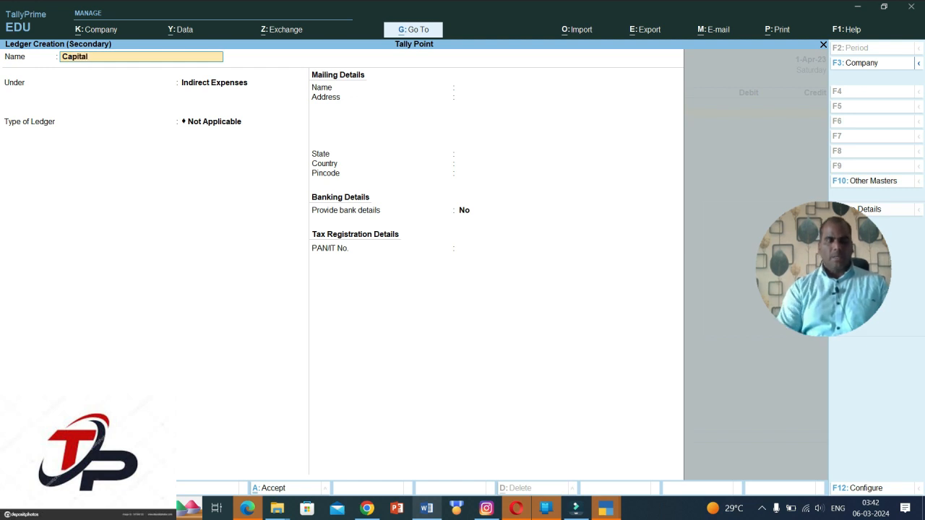
pyautogui.press('Return')
pyautogui.write('Ca')
pyautogui.press('Down')
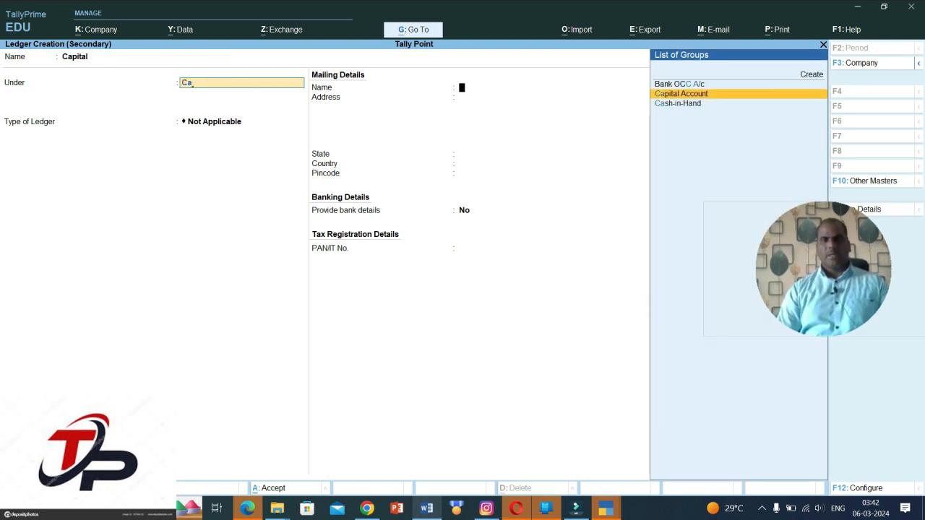
pyautogui.press('Return')
pyautogui.press('ctrl')
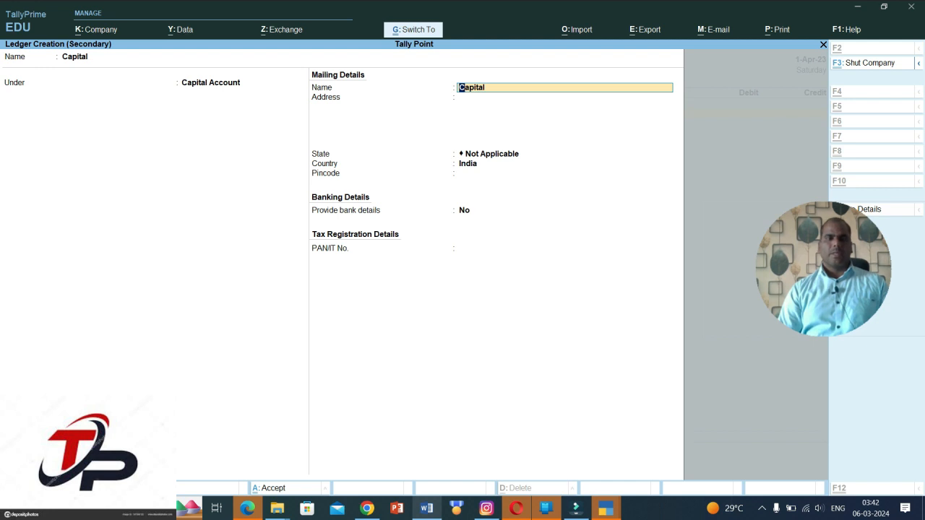
pyautogui.hotkey('ctrl', 'a')
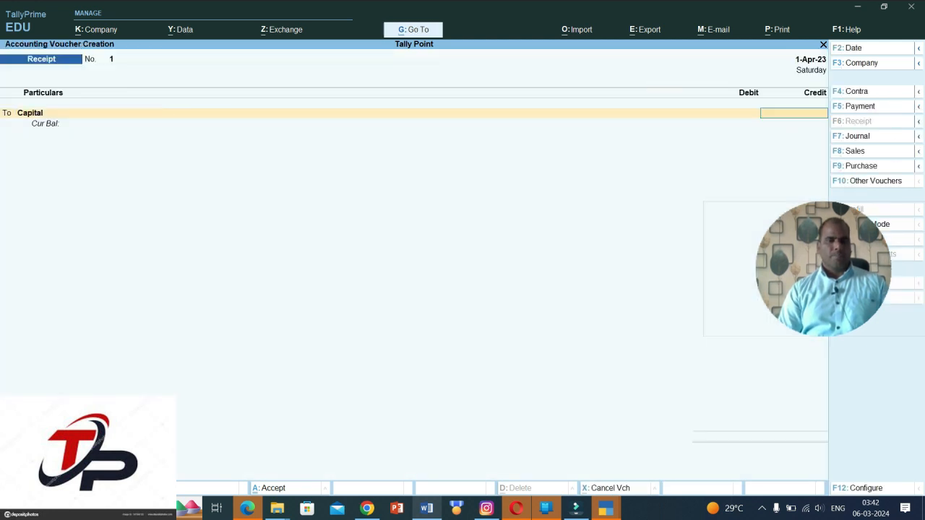
# - Credit Capital with 200000, debit Cash for the same amount and save the receipt voucher
pyautogui.write('200000')
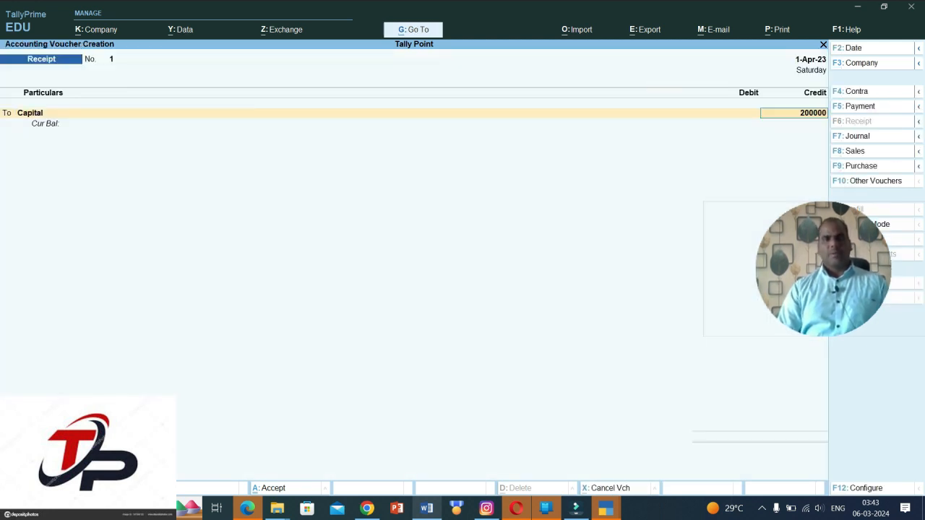
pyautogui.press('Return')
pyautogui.write('cas')
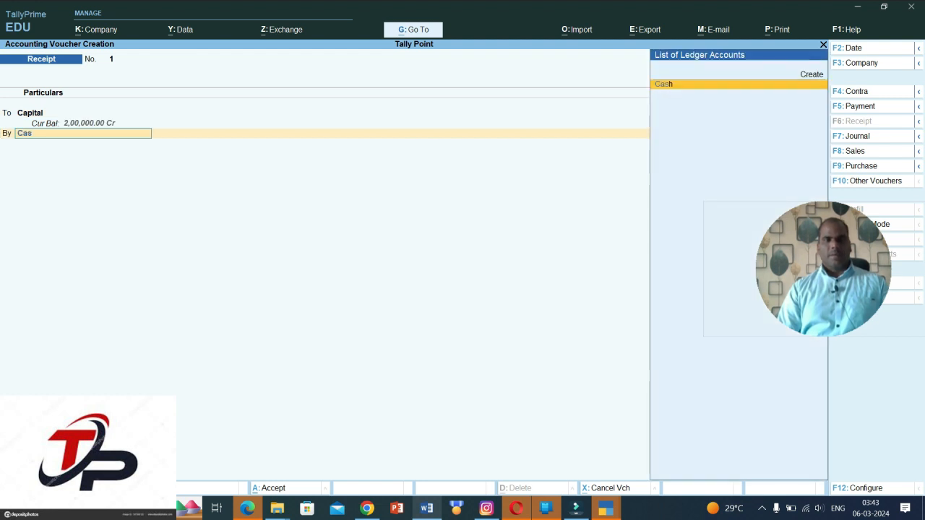
pyautogui.press('Return')
pyautogui.press('ctrl')
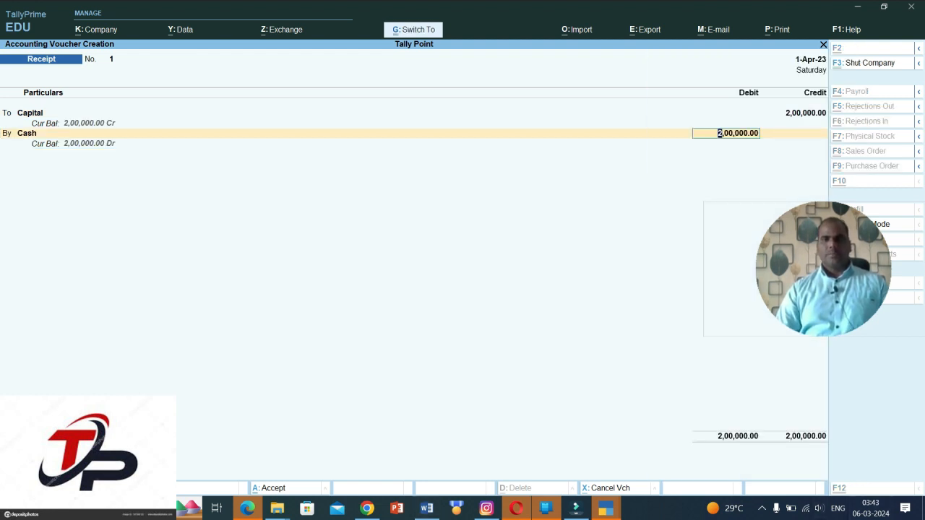
pyautogui.hotkey('ctrl', 'a')
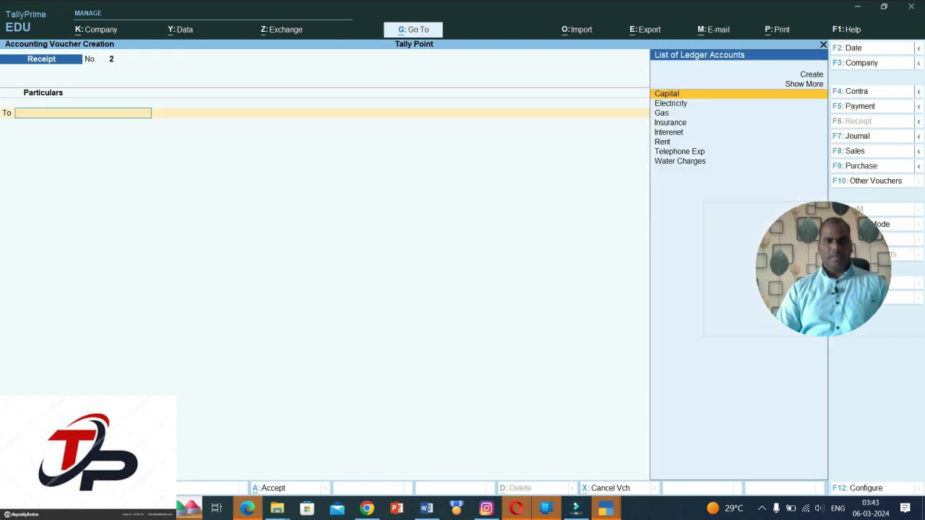
pyautogui.moveTo(824, 269); pyautogui.dragTo(840, 389)
pyautogui.hotkey('alt', 'Tab')
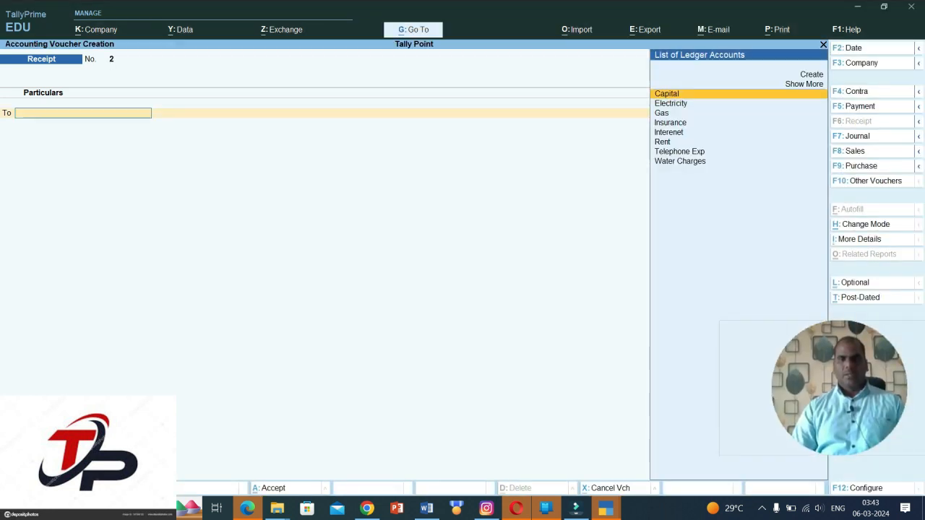
# - Start a payment voucher, check the actual expense entries in the Word notes and switch back to TallyPrime
pyautogui.press('F5')
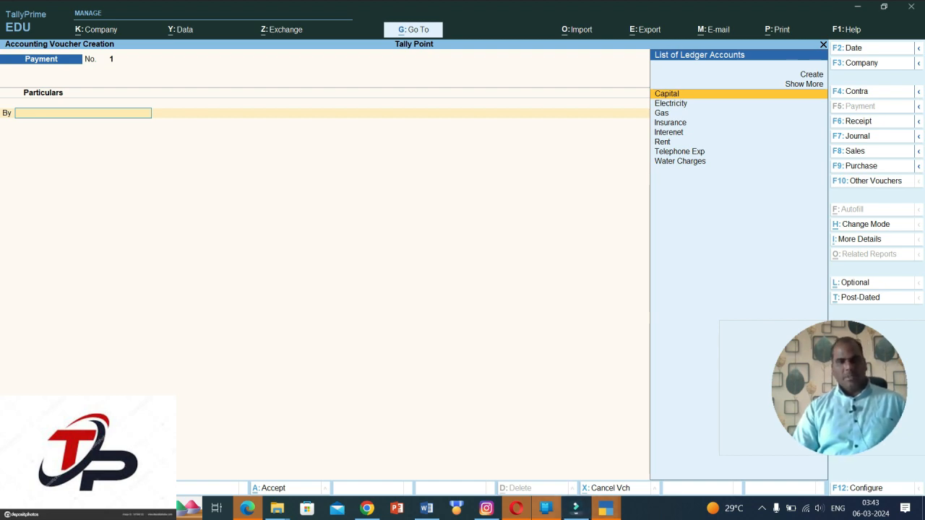
pyautogui.click(426, 508)
pyautogui.scroll(-7, 457, 290)
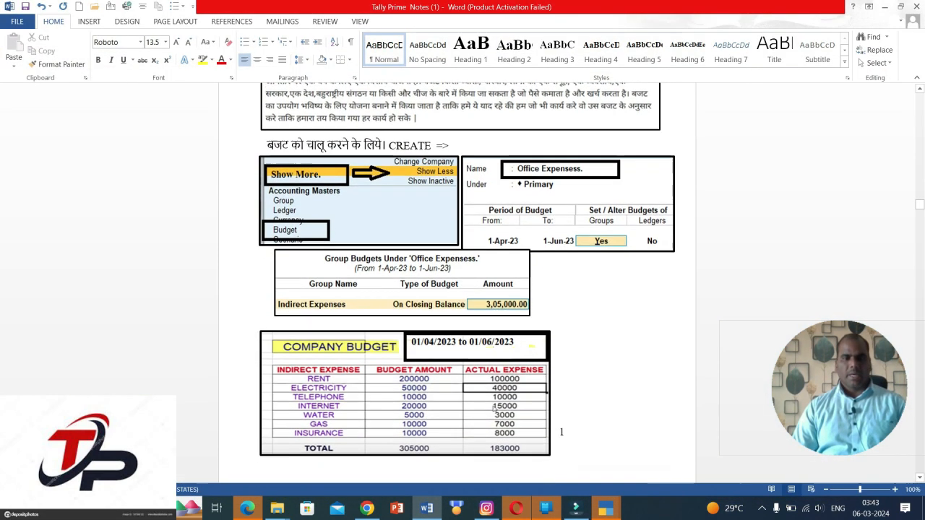
pyautogui.scroll(-3, 457, 289)
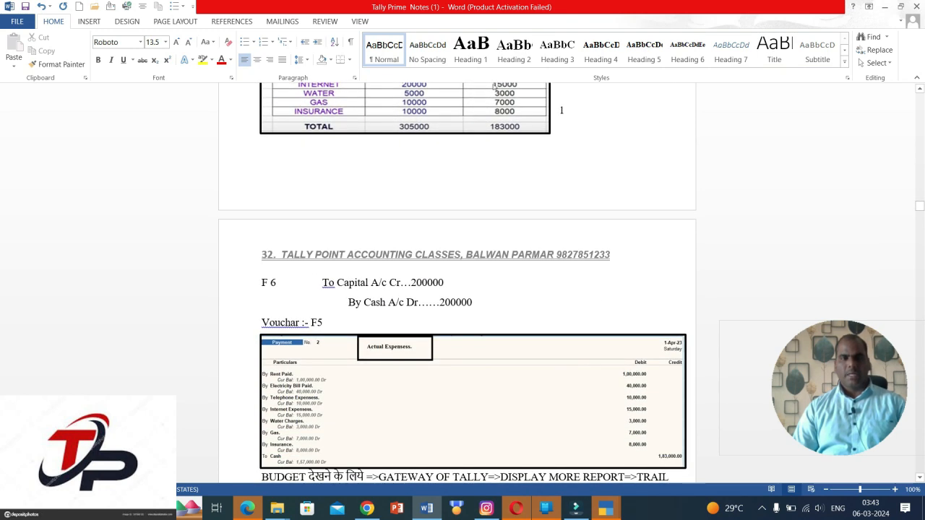
pyautogui.scroll(-3, 457, 290)
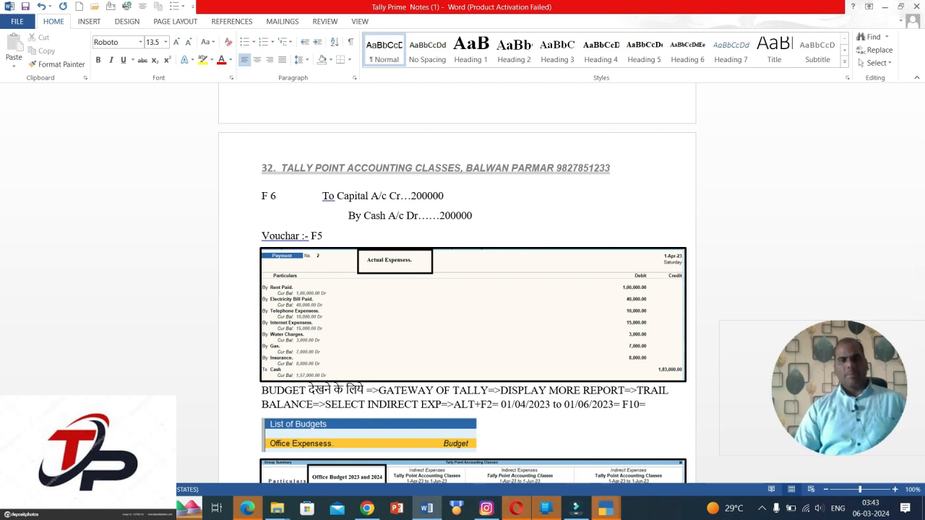
pyautogui.click(576, 508)
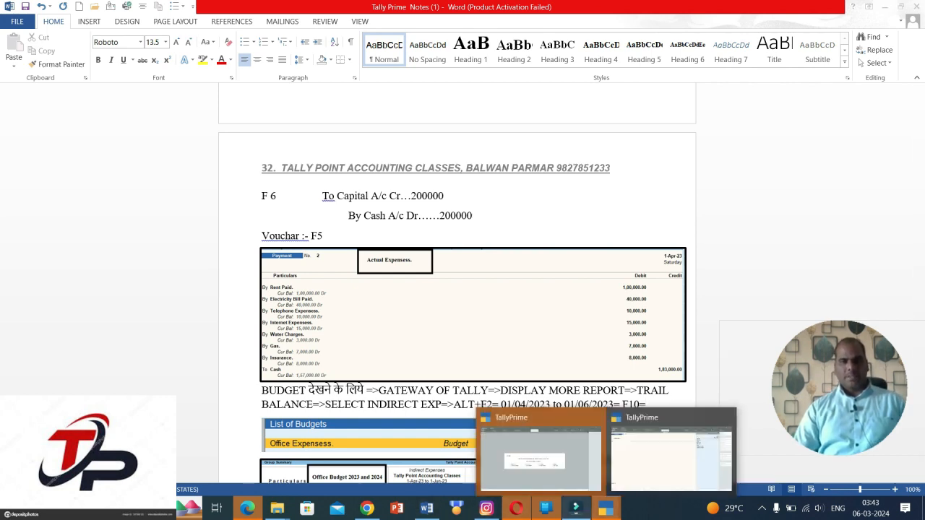
pyautogui.click(670, 454)
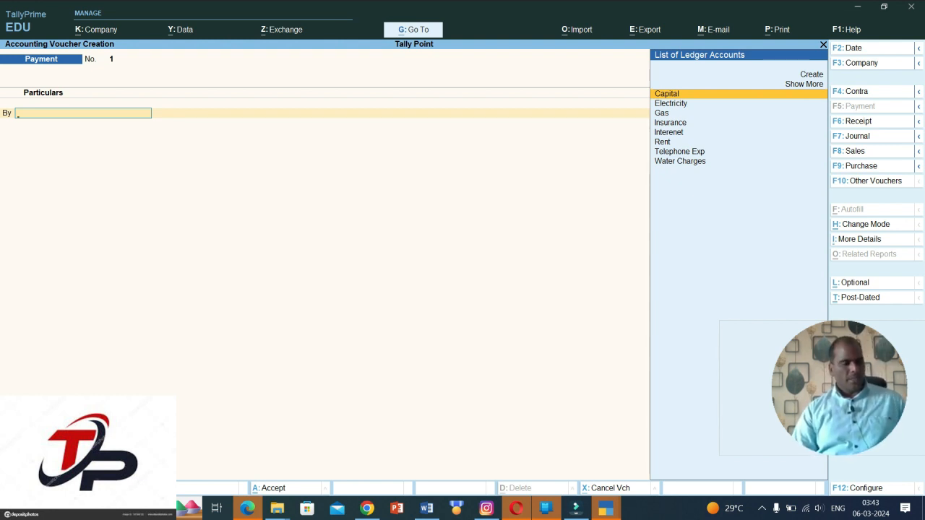
# - Debit the Rent ledger with 100000 as the first line of the payment voucher
pyautogui.write('Ren')
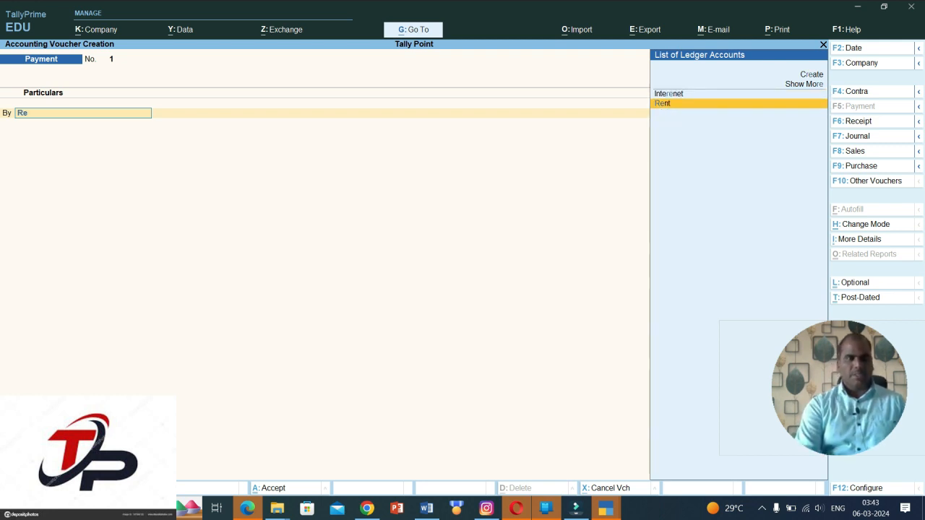
pyautogui.press('Return')
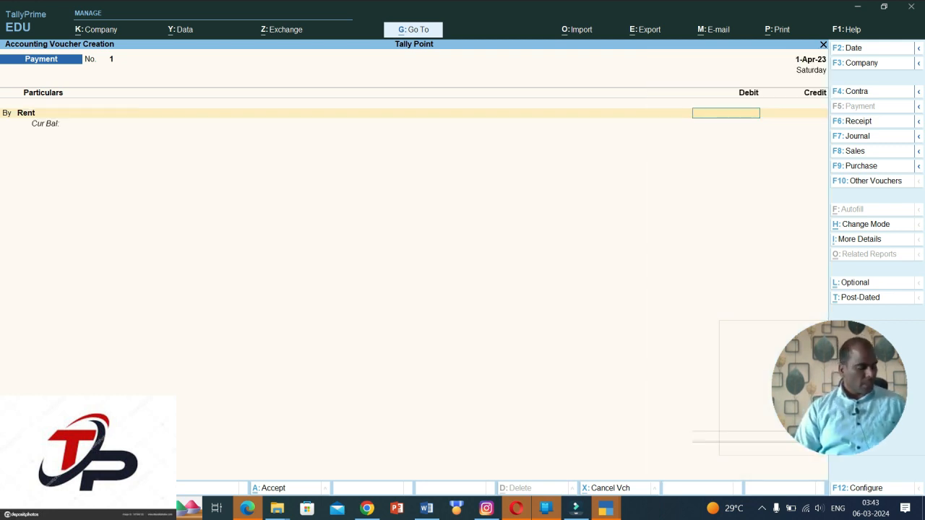
pyautogui.write('100000')
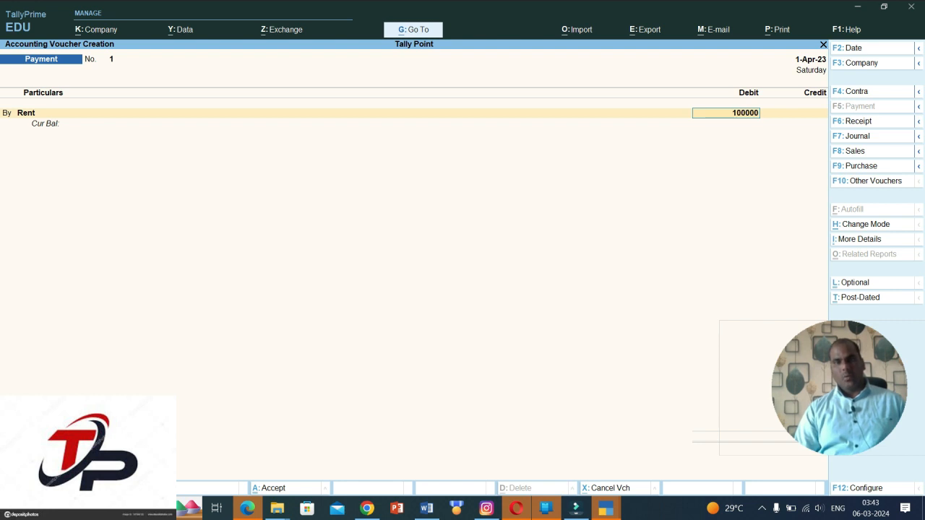
pyautogui.press('Return')
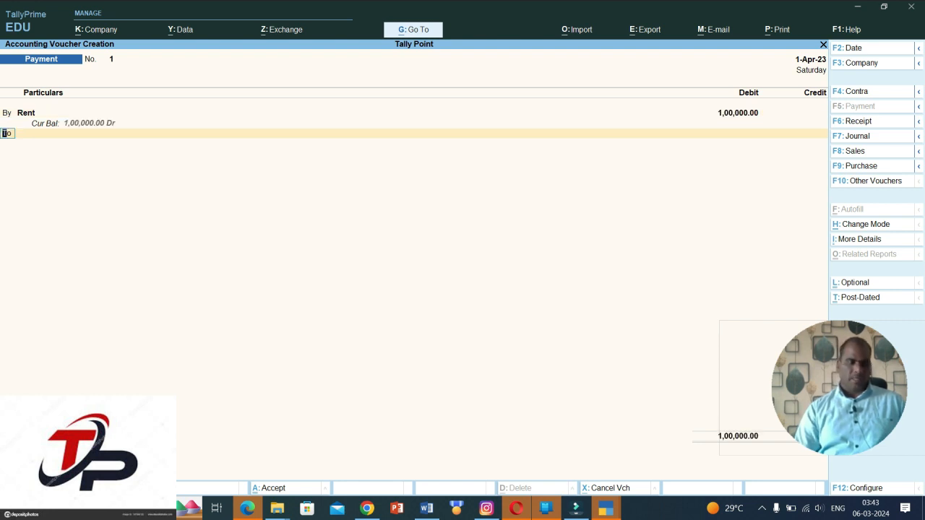
# - Debit the Telephone Exp ledger with 40000 as the second line of the payment voucher and start a third debit line
pyautogui.press('b')
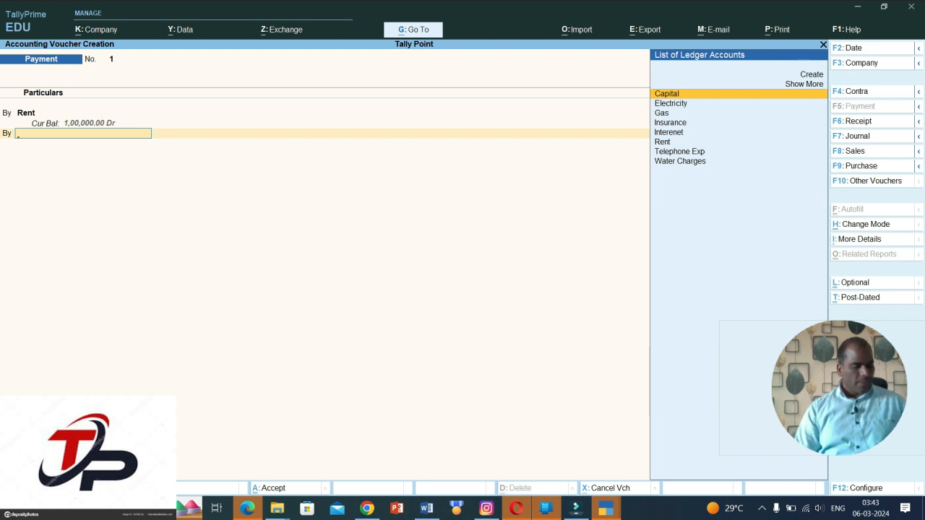
pyautogui.write('te')
pyautogui.press('Return')
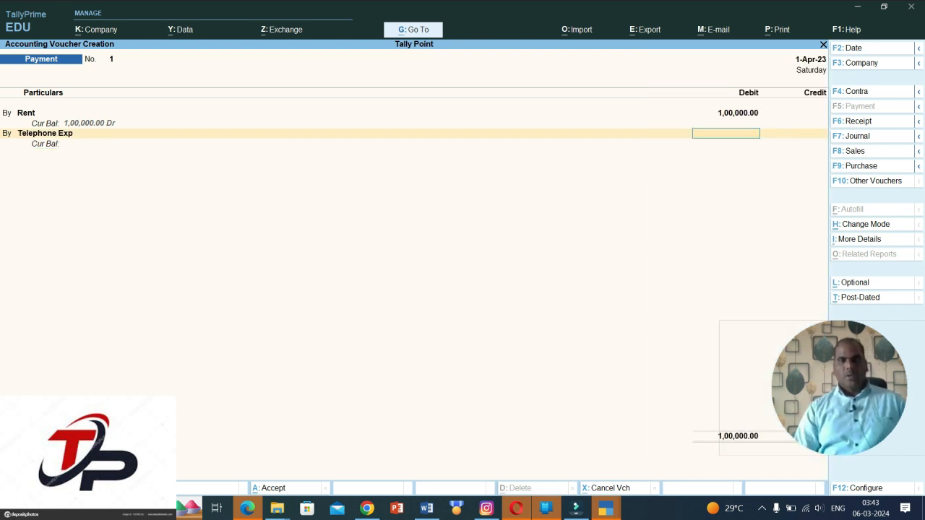
pyautogui.write('40,00')
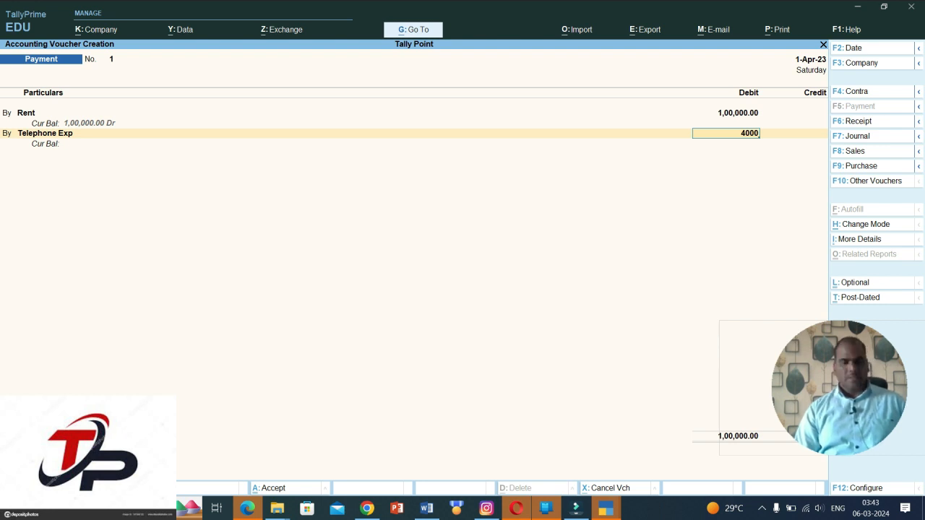
pyautogui.write('0')
pyautogui.press('Return')
pyautogui.write('b')
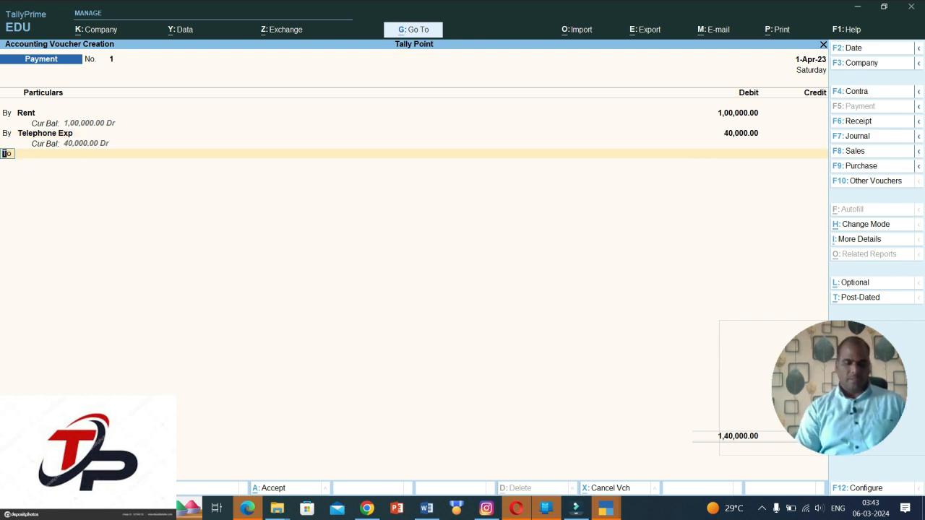
pyautogui.press('Return')
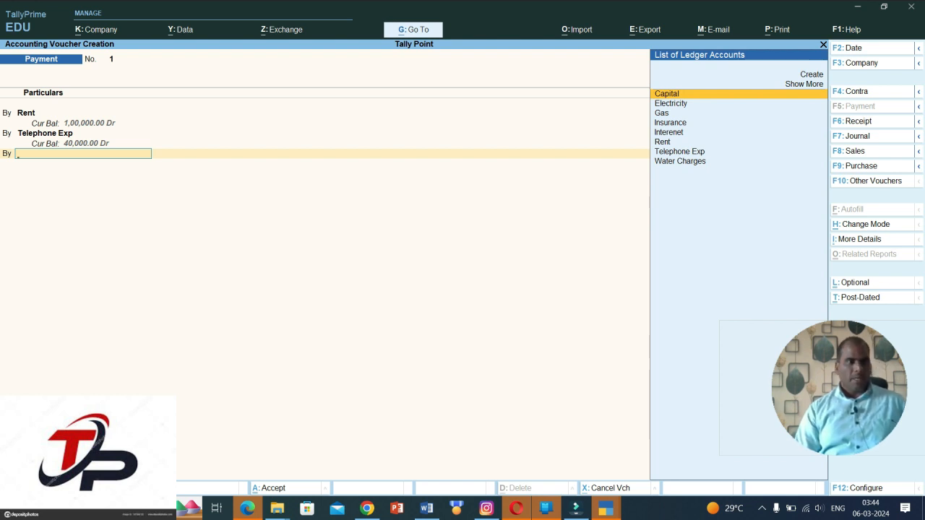
# - Change the second debit line's ledger to Electricity and enter 40000 as its amount
pyautogui.press('BackSpace')
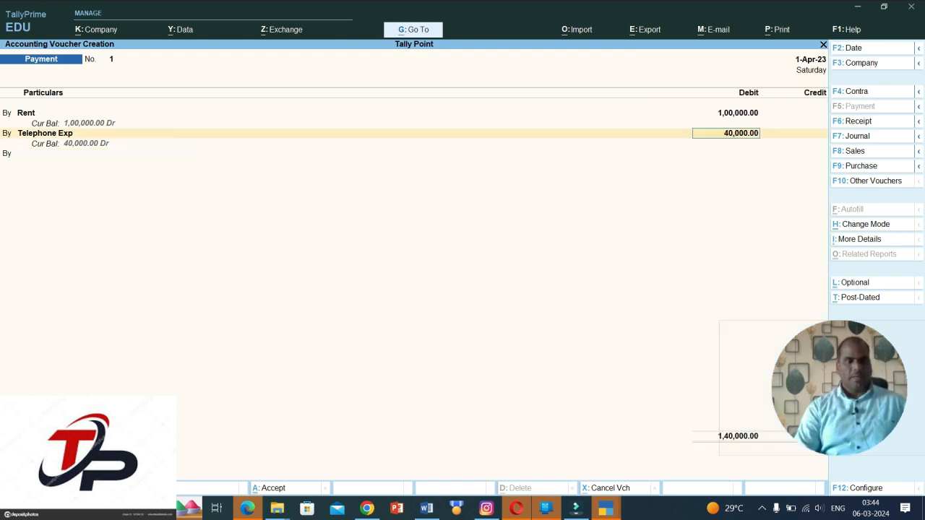
pyautogui.press('BackSpace')
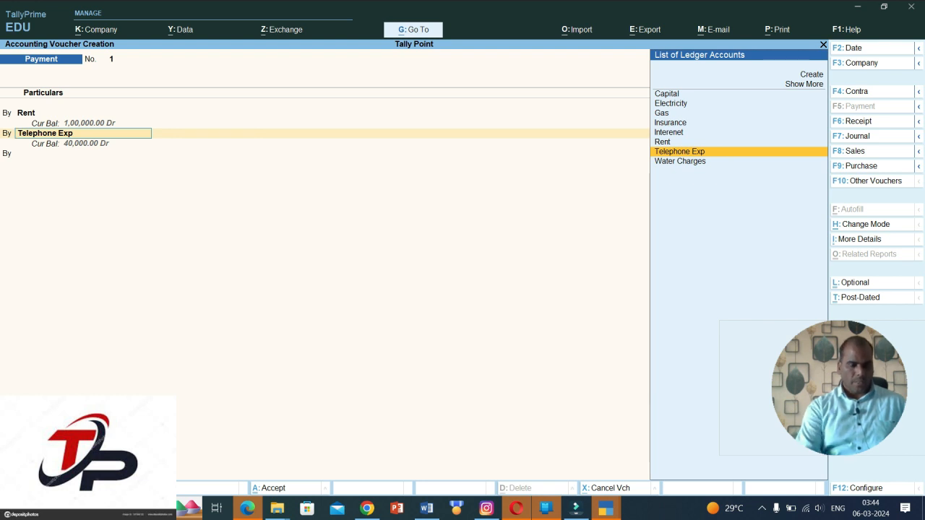
pyautogui.write('El')
pyautogui.press('Return')
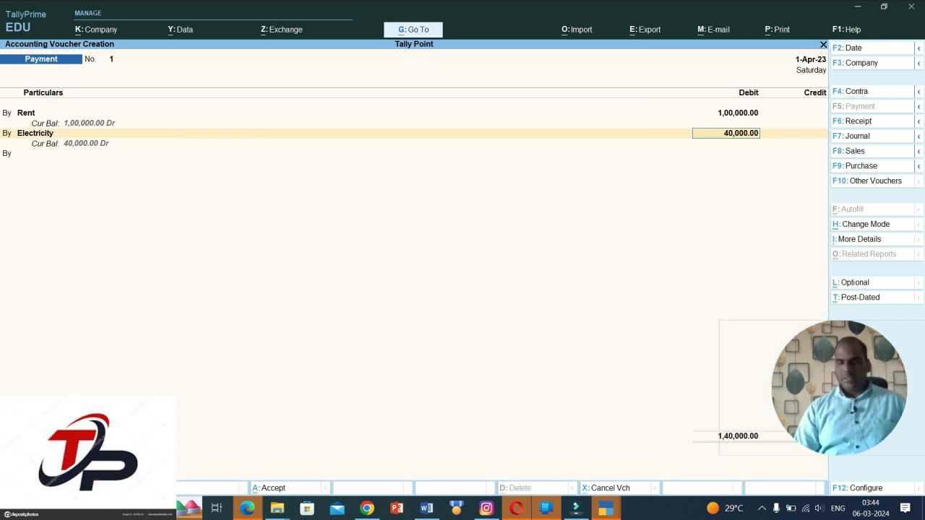
pyautogui.write('40000')
pyautogui.press('Return')
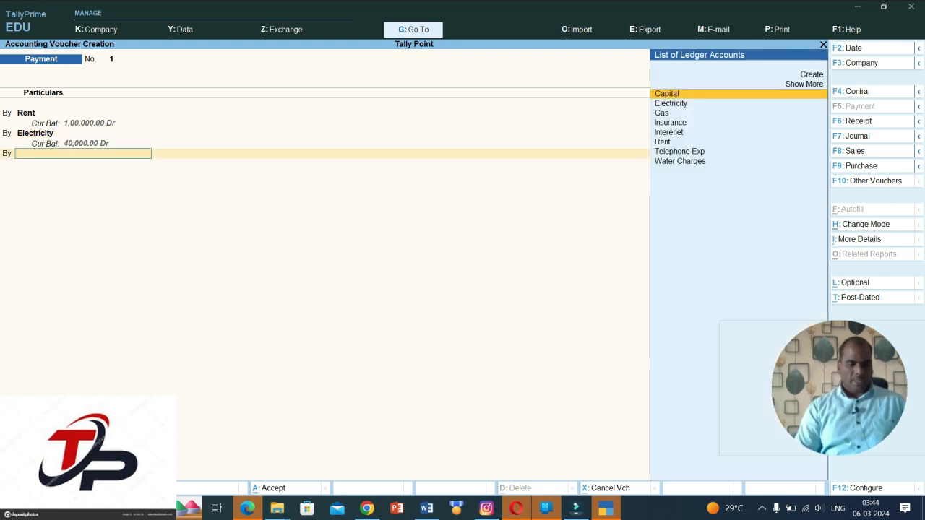
# - Debit the Telephone Exp ledger with 10000 on the third line of the payment voucher
pyautogui.write('te')
pyautogui.press('Return')
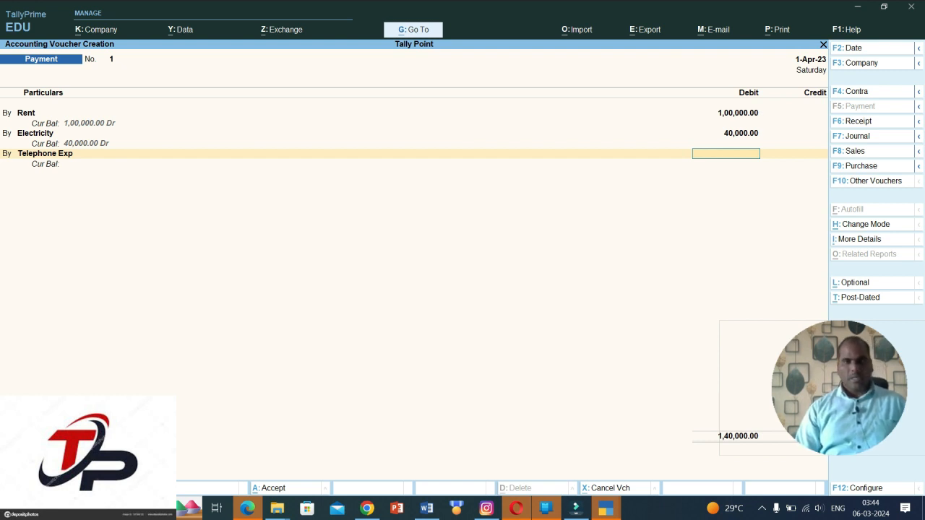
pyautogui.write('10000')
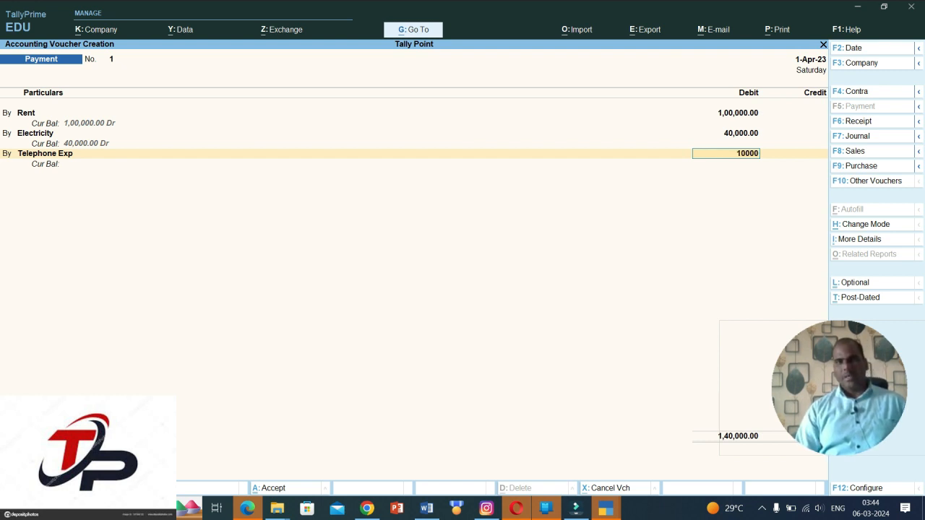
pyautogui.press('Return')
# - Add a debit line for the Interenet ledger with an amount of 15000
pyautogui.write('b')
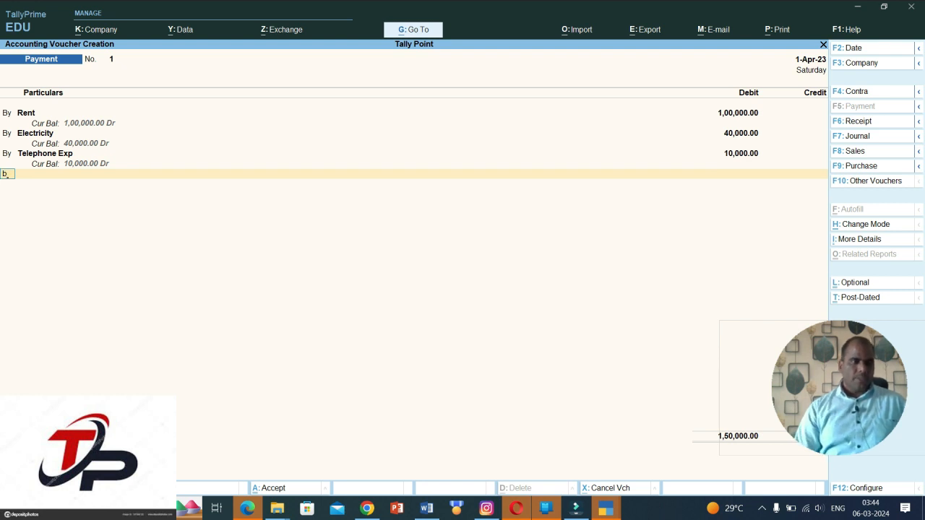
pyautogui.press('Return')
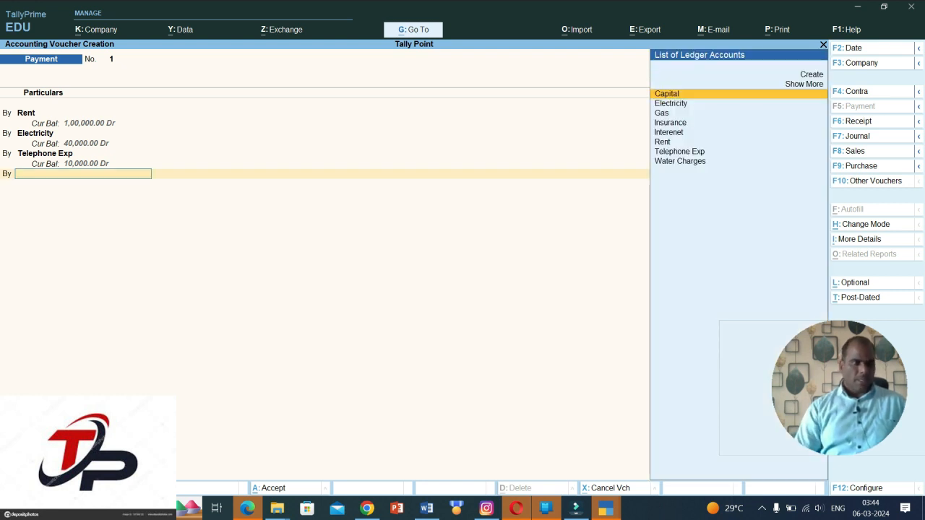
pyautogui.write('Int')
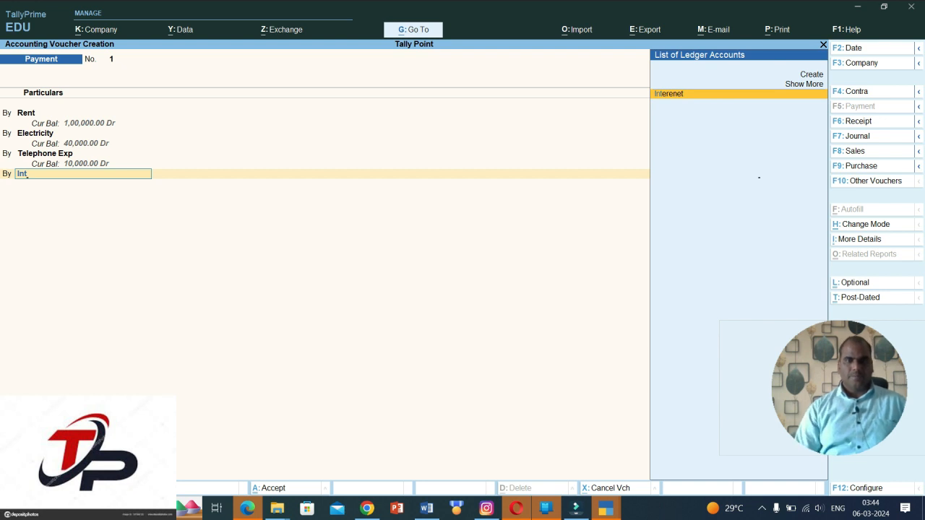
pyautogui.press('Return')
pyautogui.press('Return')
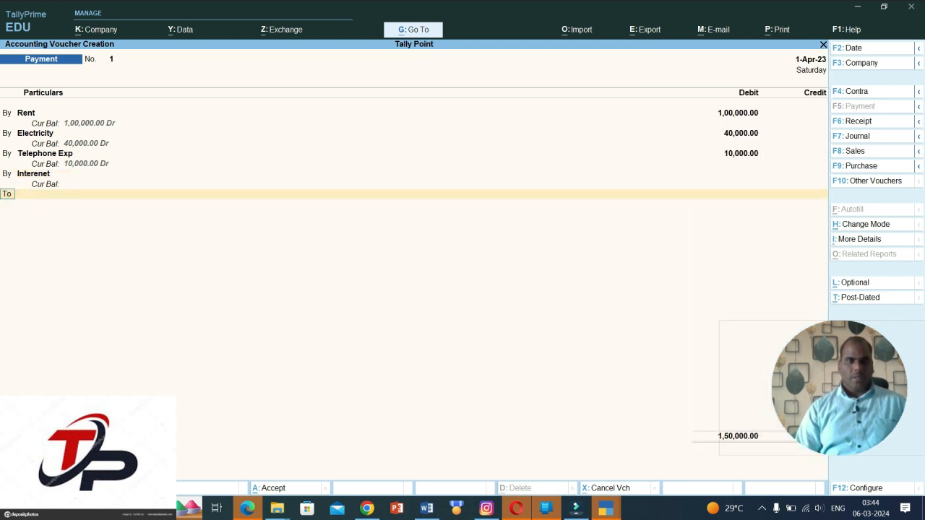
pyautogui.press('BackSpace')
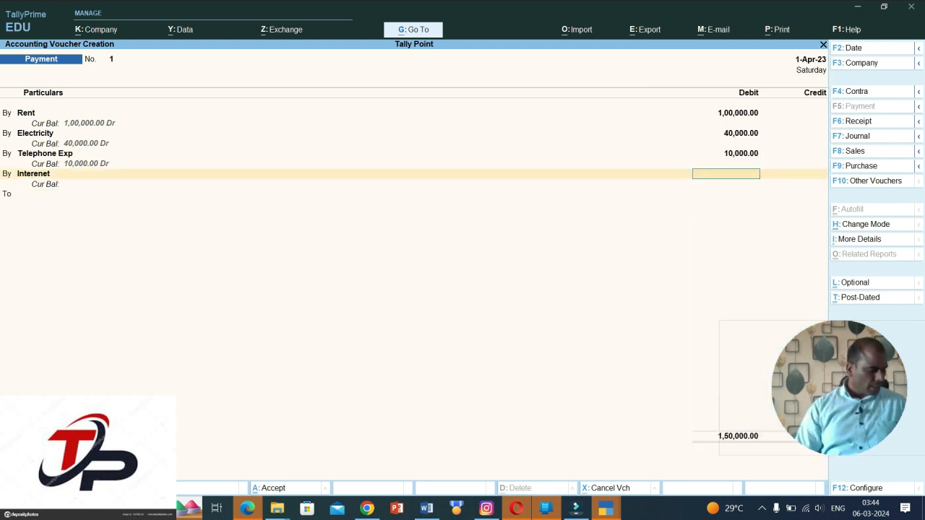
pyautogui.write('1')
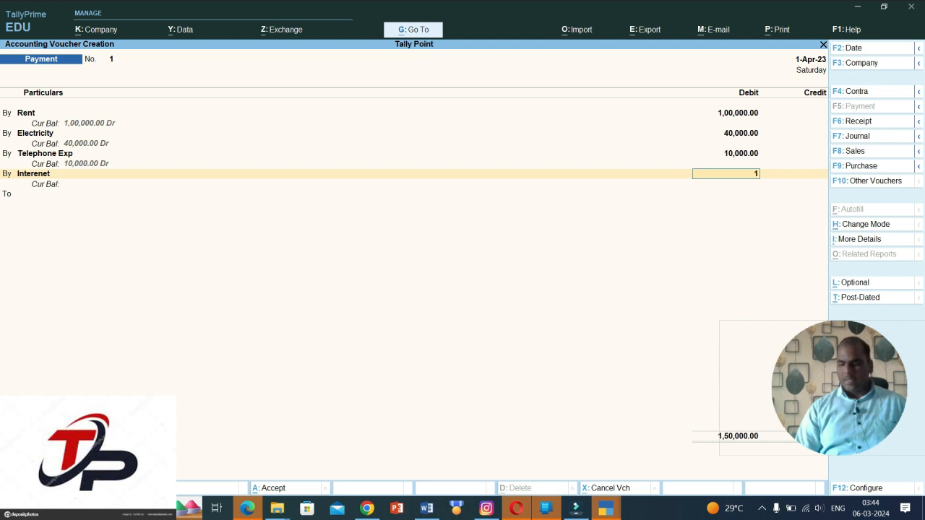
pyautogui.write('5,000')
pyautogui.press('Return')
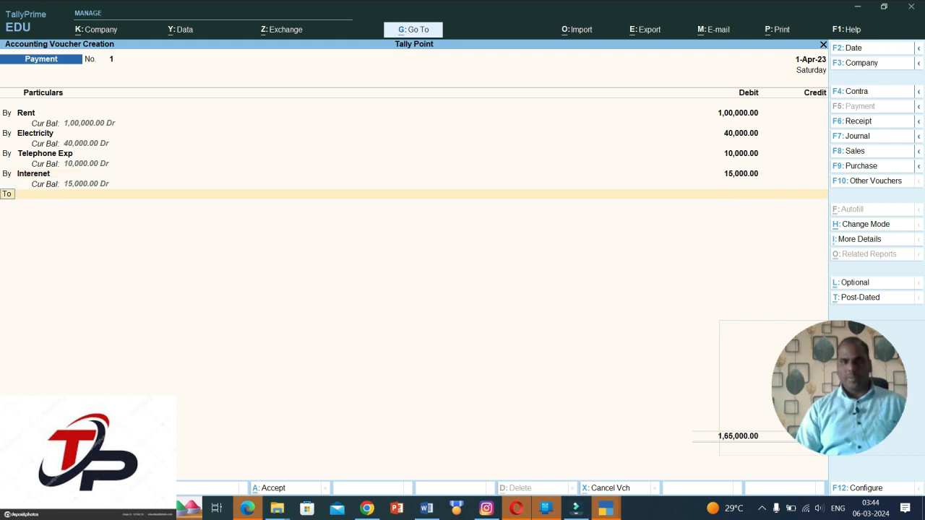
# - Add a debit line for the Water Charges ledger with an amount of 3000
pyautogui.write('b')
pyautogui.press('Return')
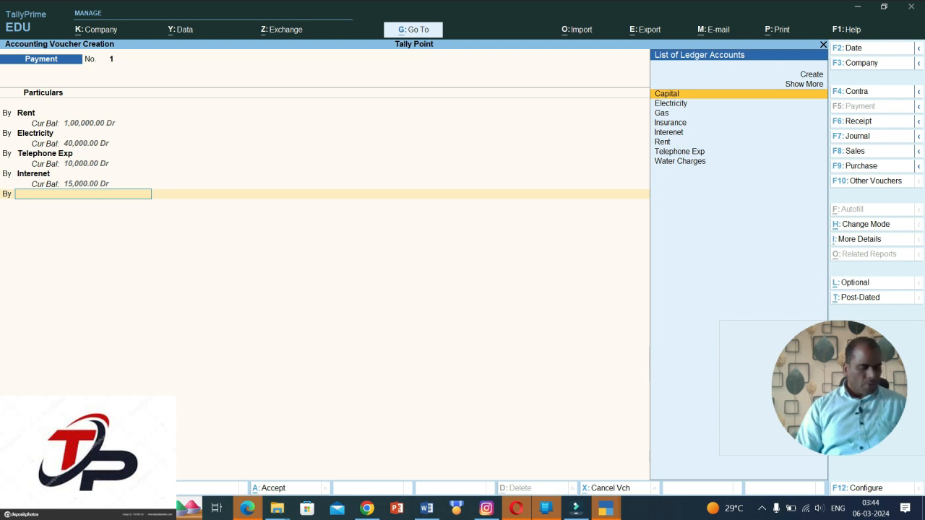
pyautogui.write('wa')
pyautogui.press('Return')
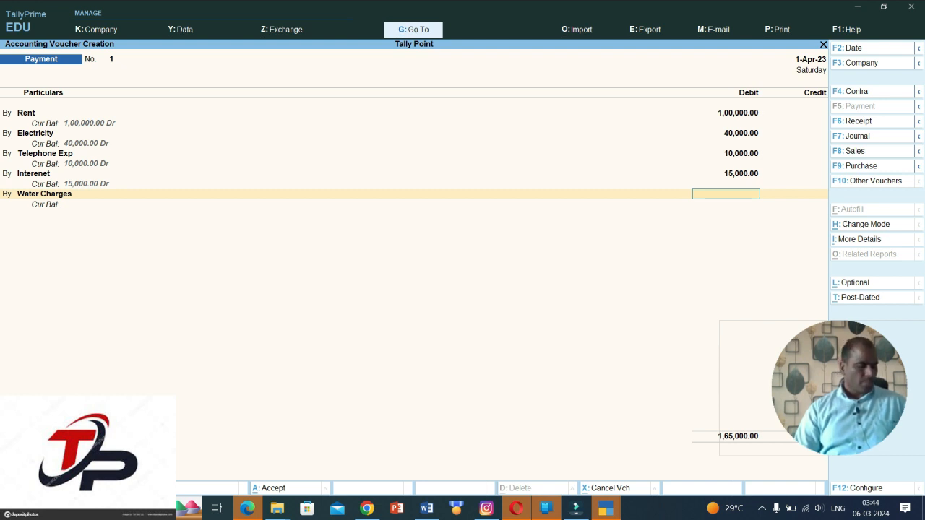
pyautogui.write('3')
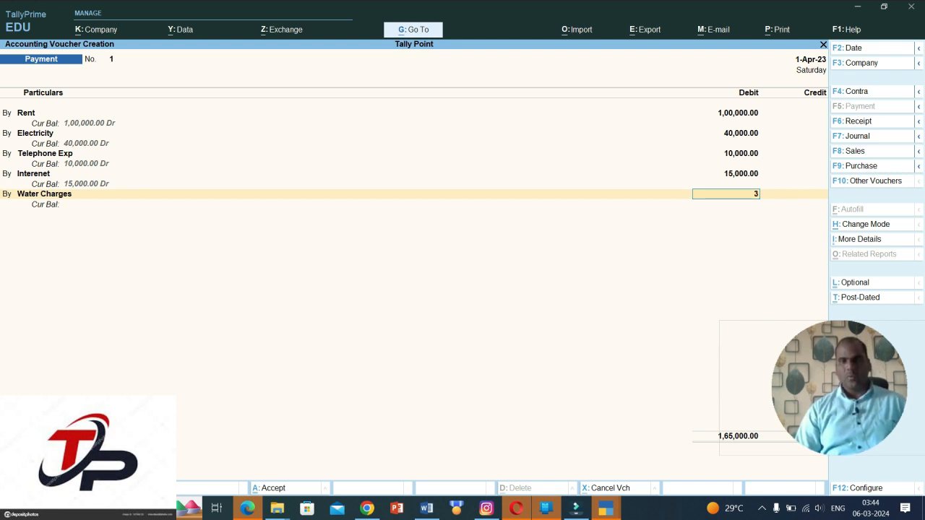
pyautogui.write(',00000')
pyautogui.press('Return')
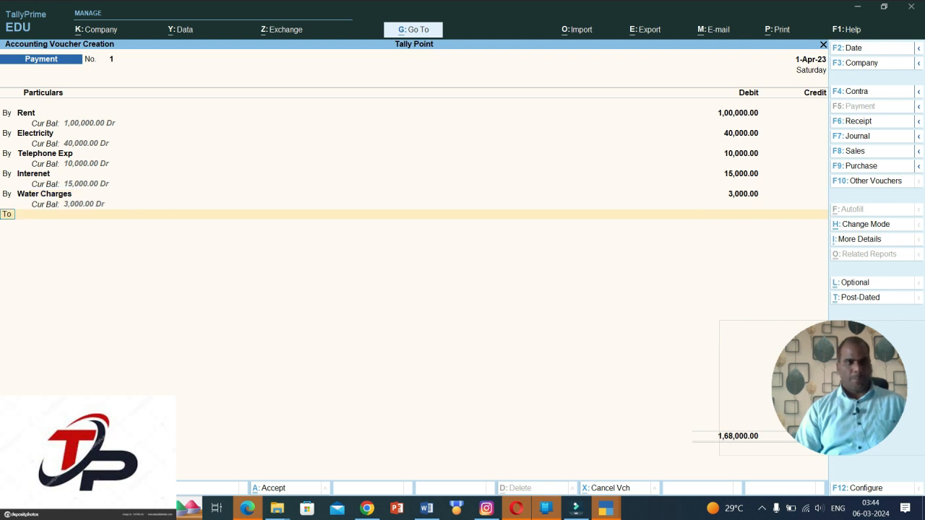
# - Add a debit line for the Gas ledger with an amount of 7000
pyautogui.write('b')
pyautogui.press('Return')
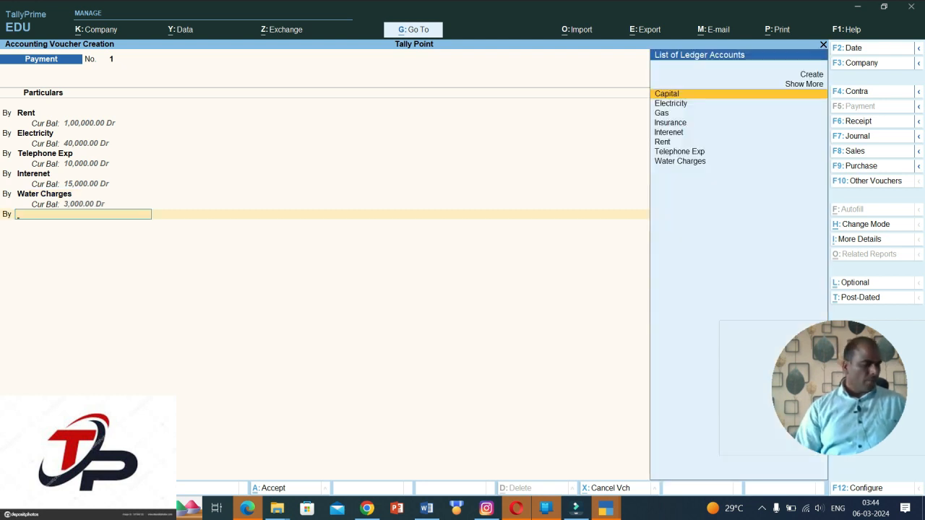
pyautogui.write('Gas')
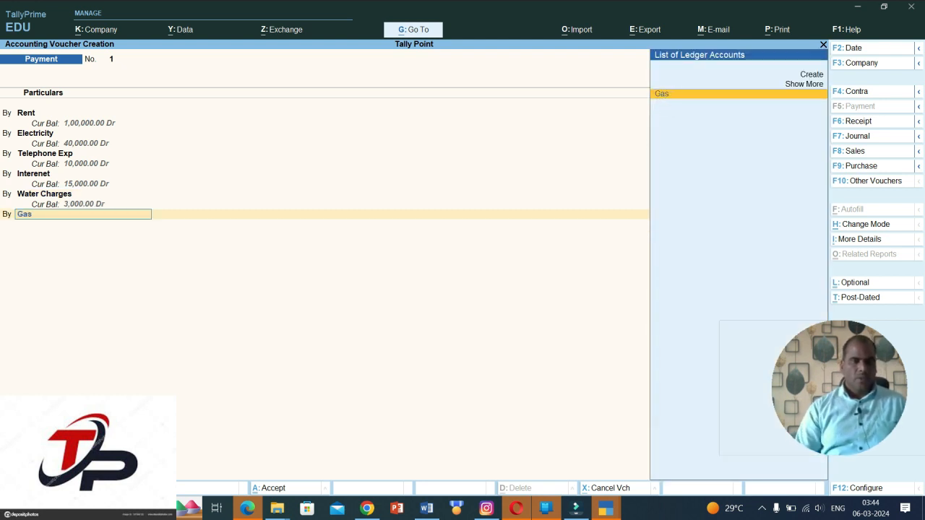
pyautogui.press('Return')
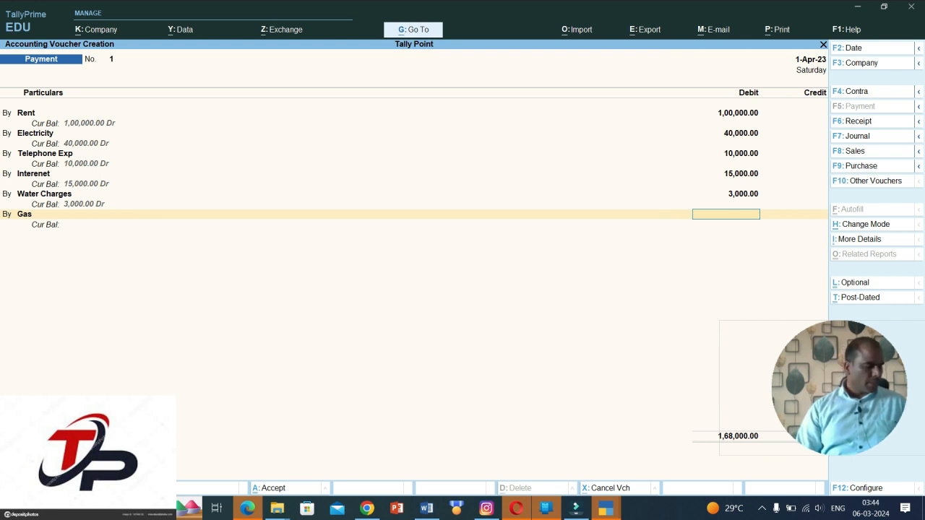
pyautogui.write('7000')
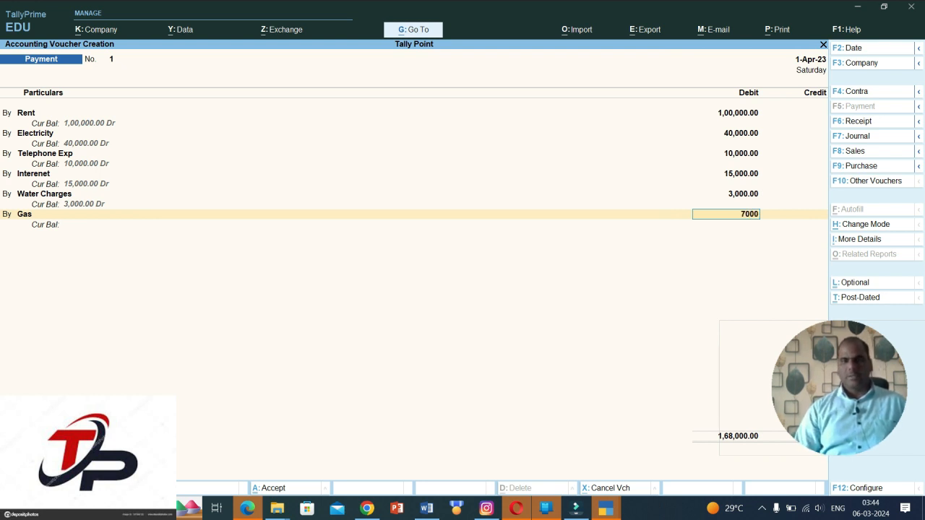
pyautogui.press('Return')
# - Add a debit line for the Insurance ledger with an amount of 10000
pyautogui.press('b')
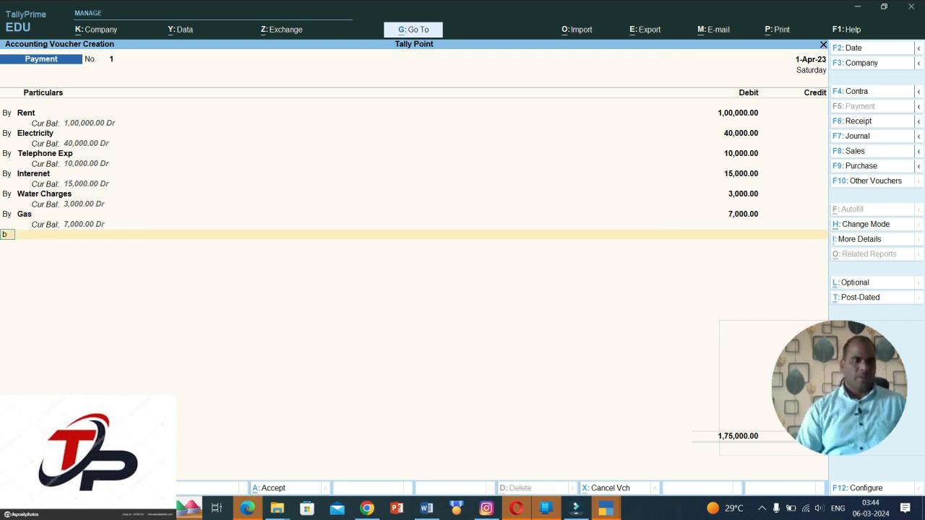
pyautogui.press('Return')
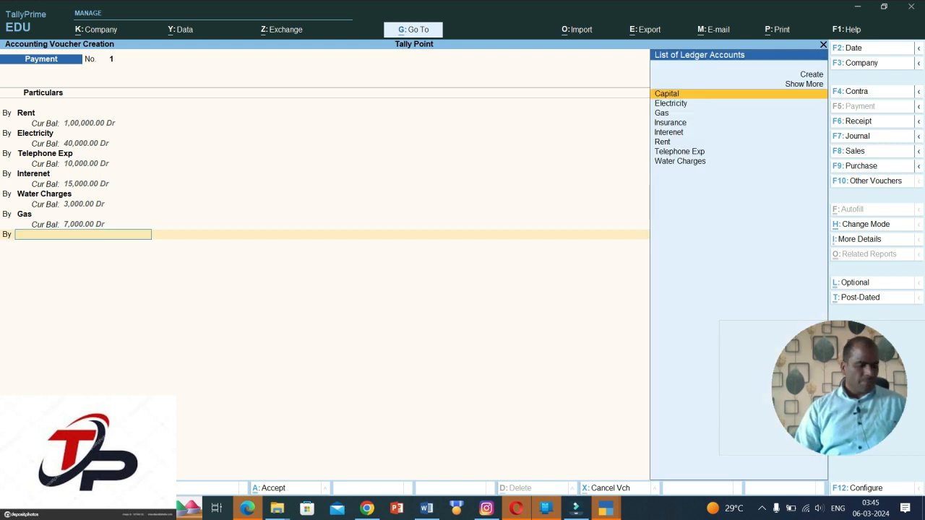
pyautogui.write('I')
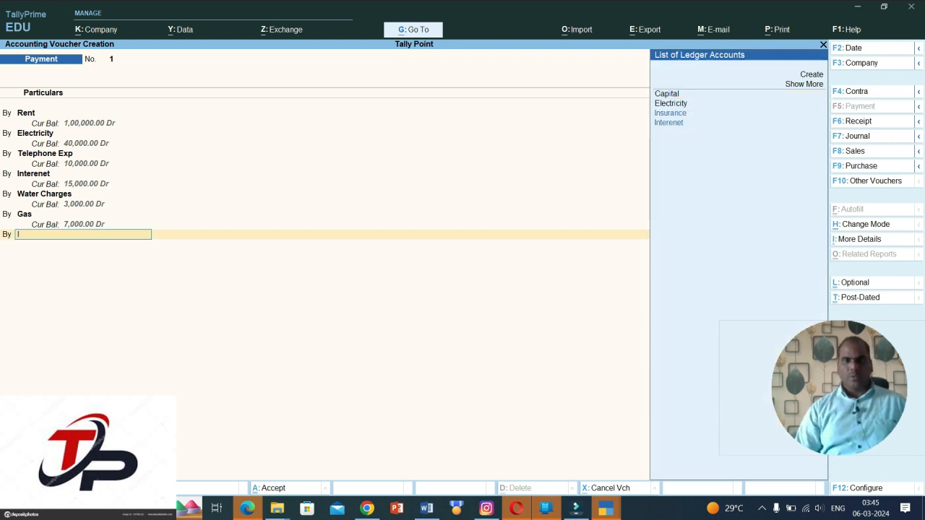
pyautogui.press('Up')
pyautogui.press('Up')
pyautogui.press('Return')
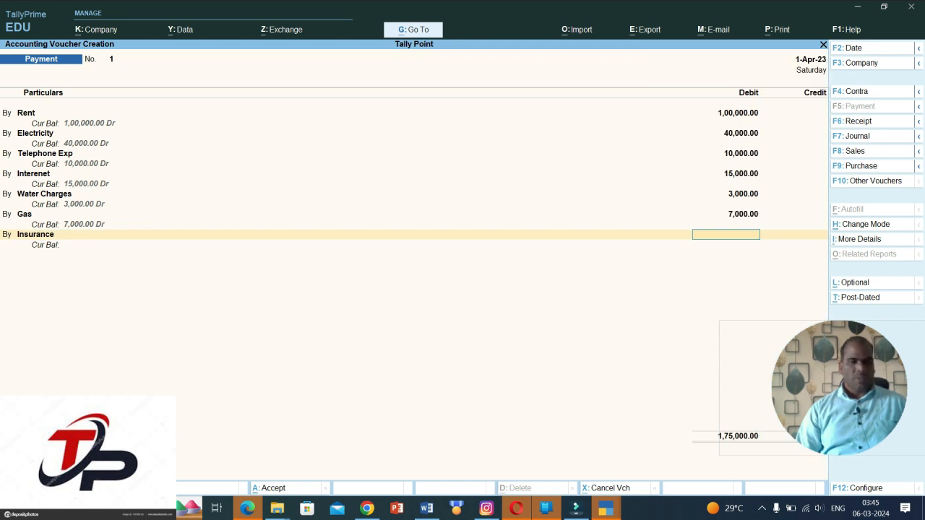
pyautogui.write('10000')
pyautogui.press('Return')
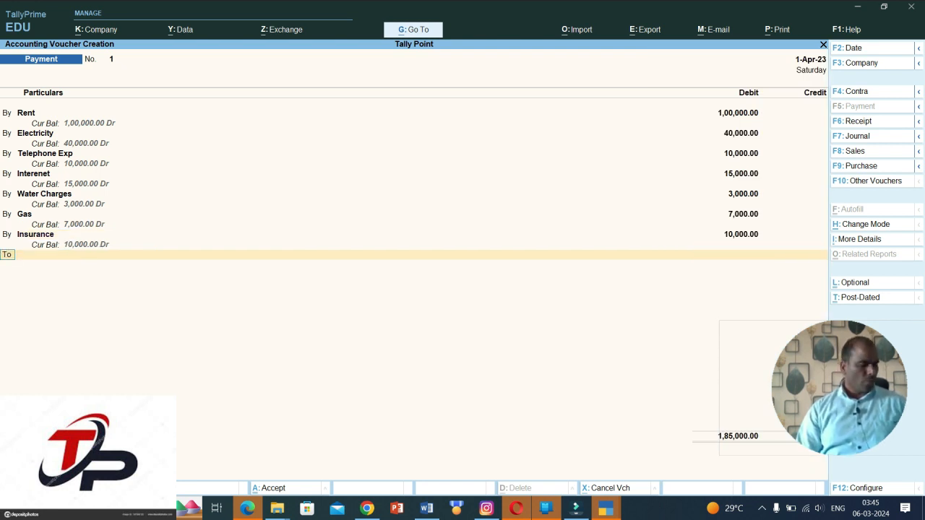
# - Correct the Insurance debit amount to 8000
pyautogui.press('BackSpace')
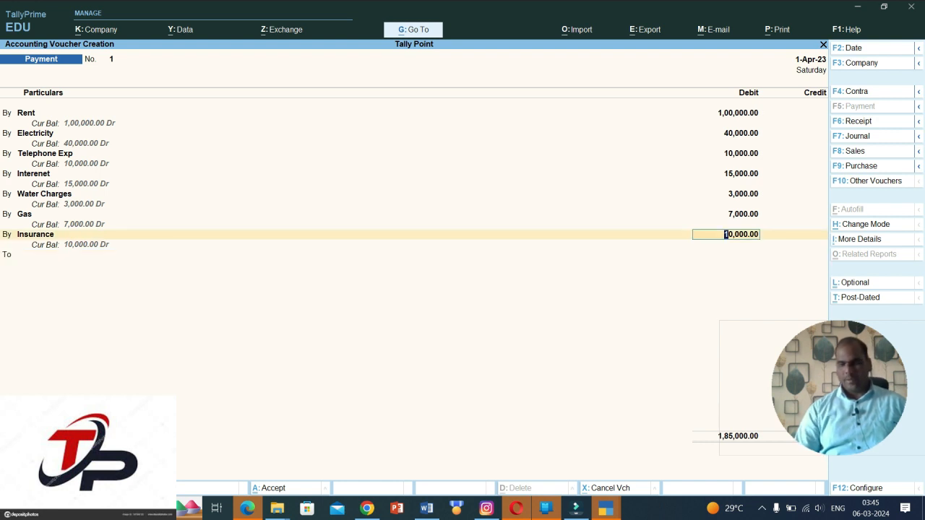
pyautogui.write('8000')
pyautogui.press('Return')
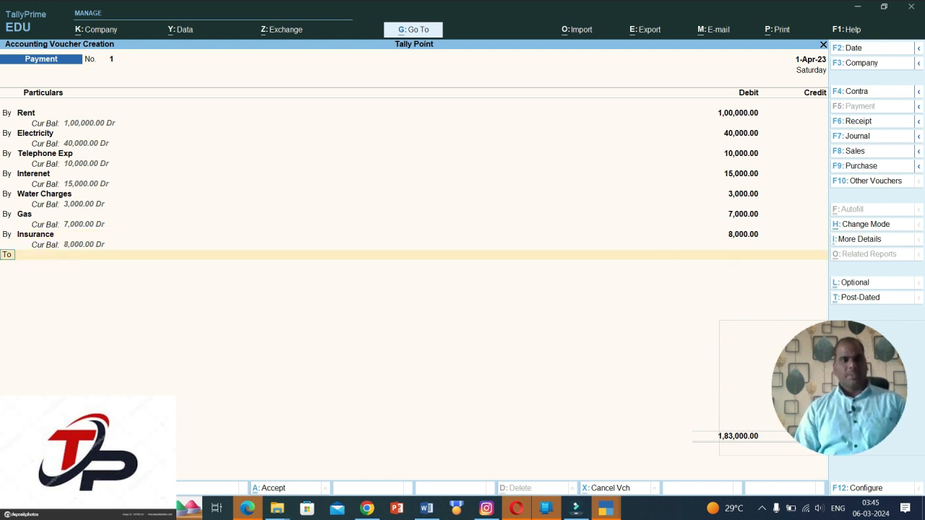
# - Credit the Cash ledger with 1,83,000 to balance the payment voucher
pyautogui.write('cash')
pyautogui.press('Return')
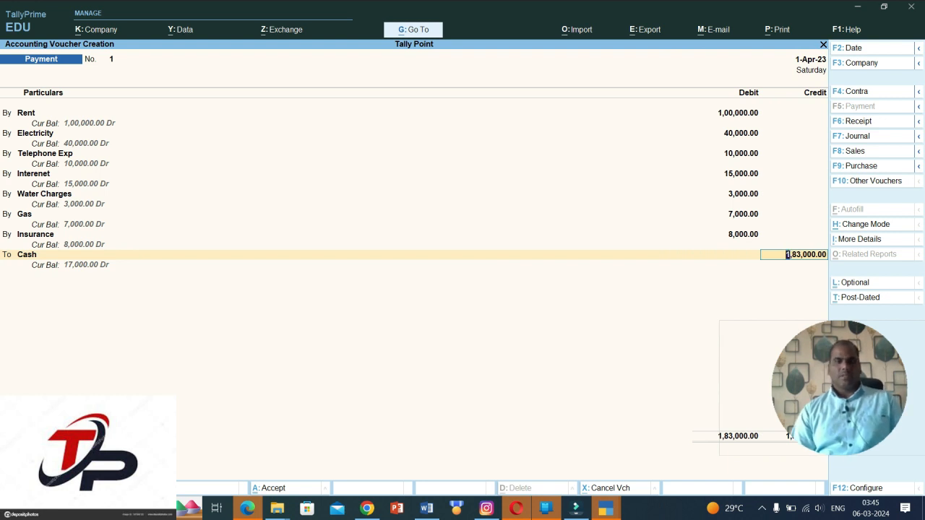
pyautogui.press('Return')
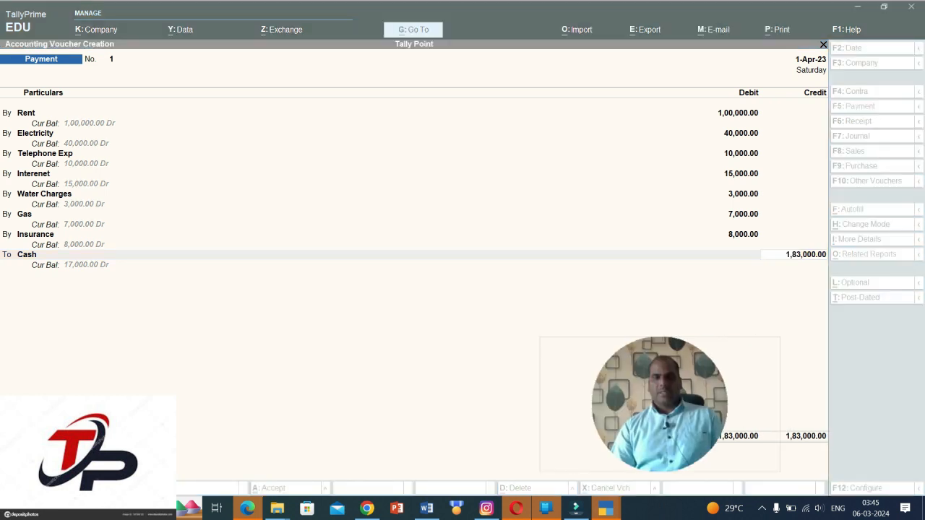
# - Save the payment voucher and return to the Gateway of Tally
pyautogui.press('Escape')
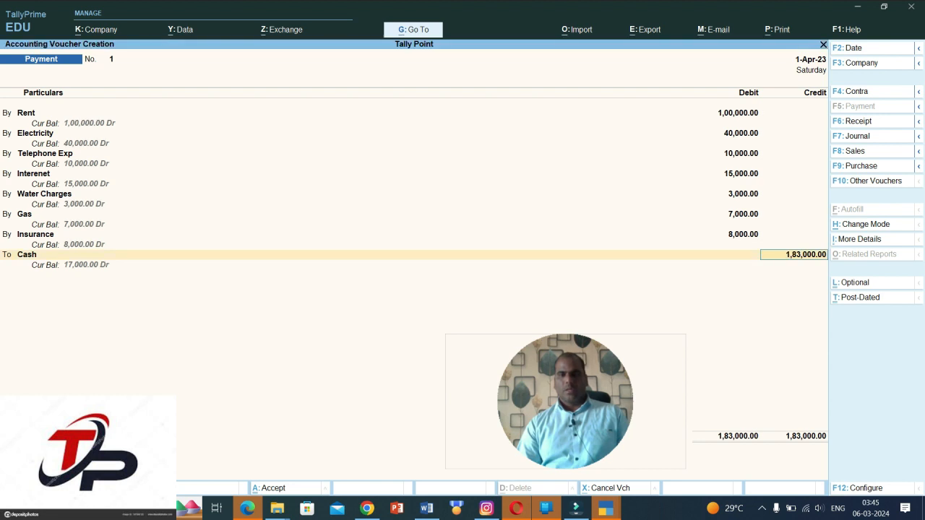
pyautogui.press('ctrl')
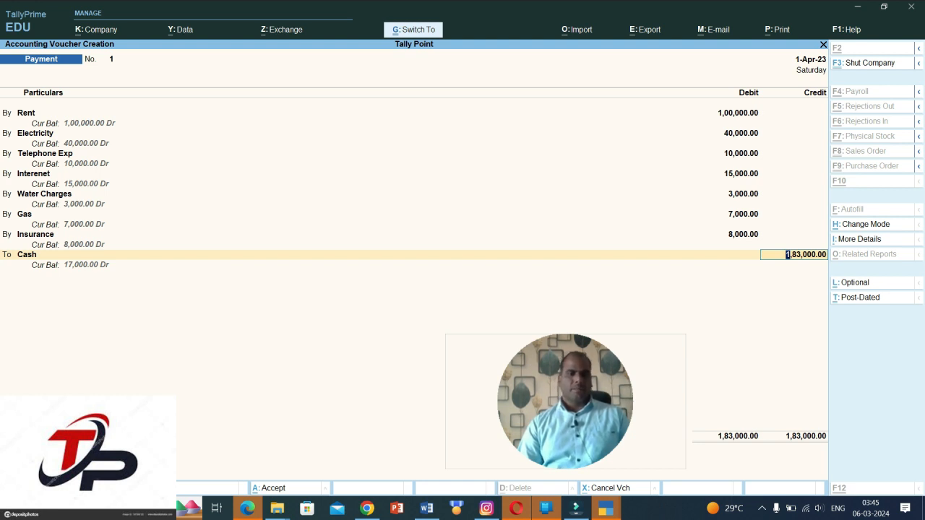
pyautogui.hotkey('ctrl', 'a')
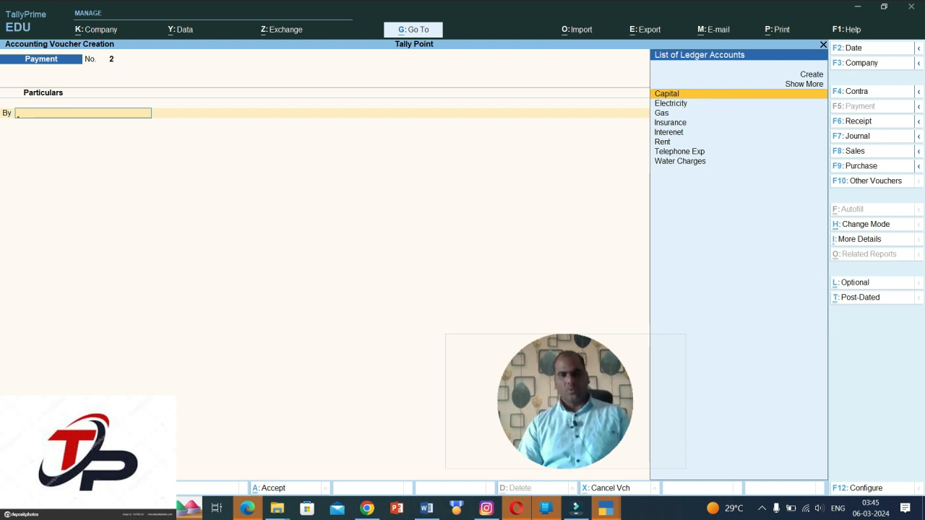
pyautogui.press('Escape')
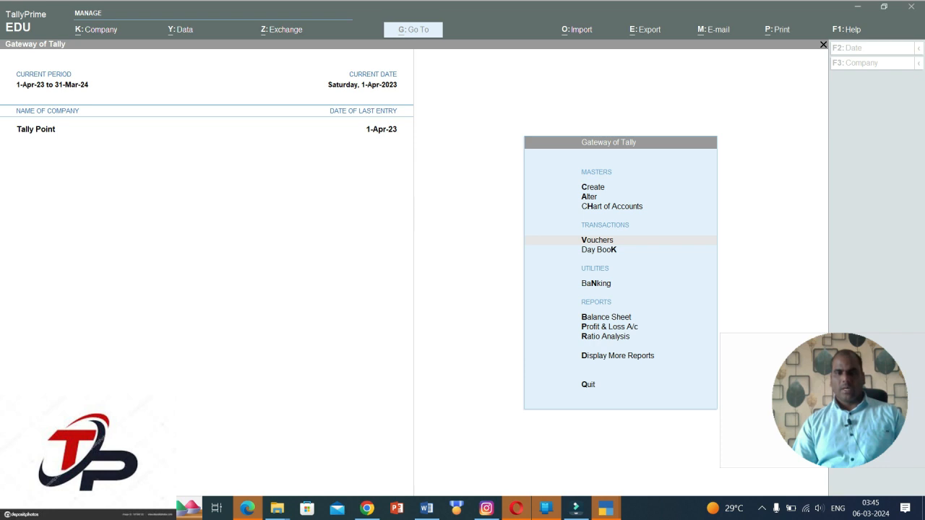
# - Open the Trial Balance from the additional accounting reports
pyautogui.press('Down')
pyautogui.press('Down')
pyautogui.press('Down')
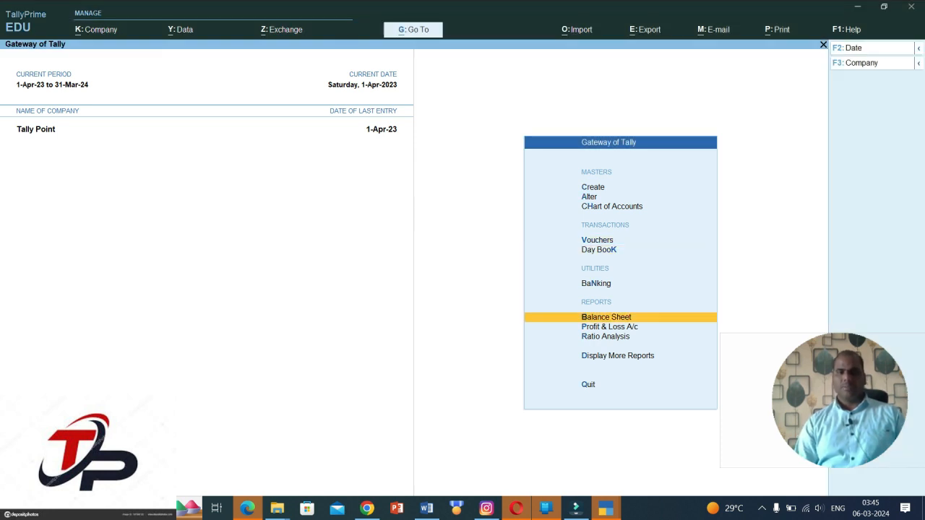
pyautogui.press('Down')
pyautogui.press('Down')
pyautogui.press('Down')
pyautogui.press('Return')
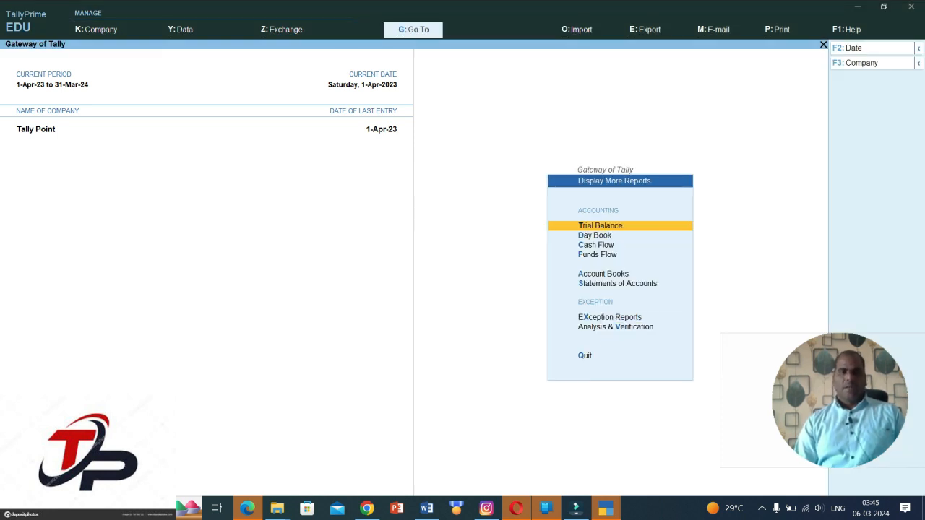
pyautogui.press('Down')
pyautogui.press('Down')
pyautogui.press('Down')
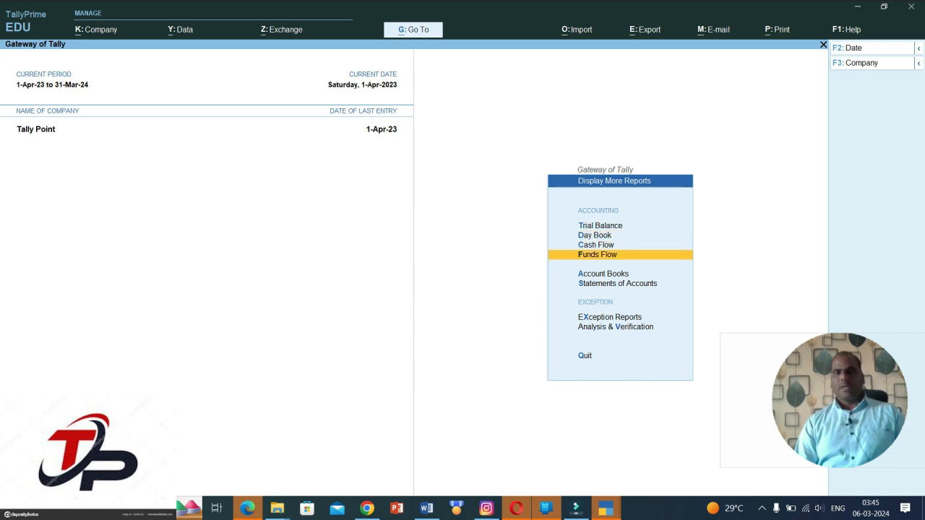
pyautogui.press('Up')
pyautogui.press('Up')
pyautogui.press('Up')
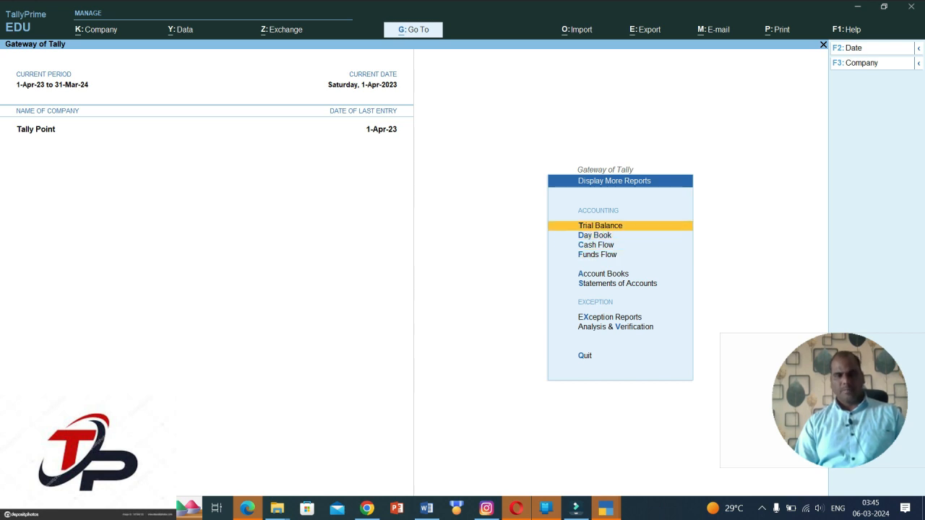
pyautogui.press('Return')
# - Drill down from the Trial Balance into the Indirect Expenses group summary
pyautogui.press('Down')
pyautogui.press('Down')
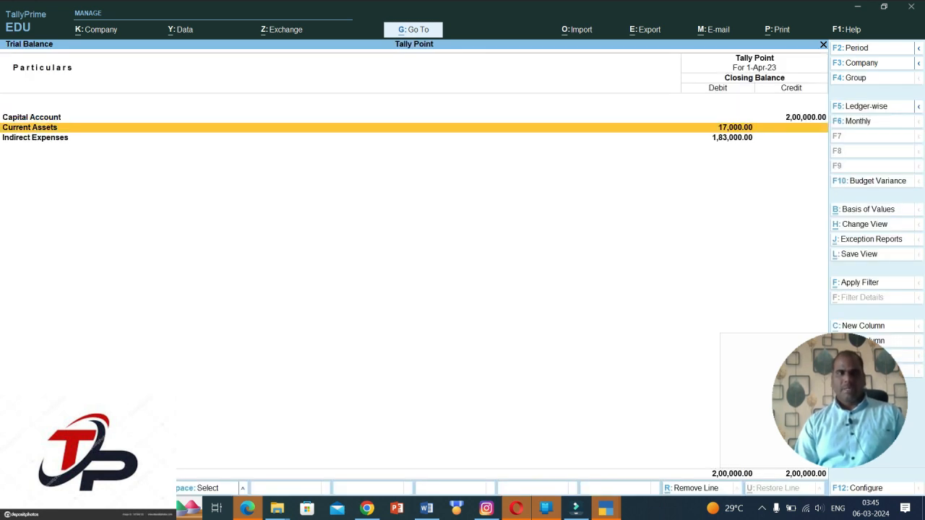
pyautogui.press('Return')
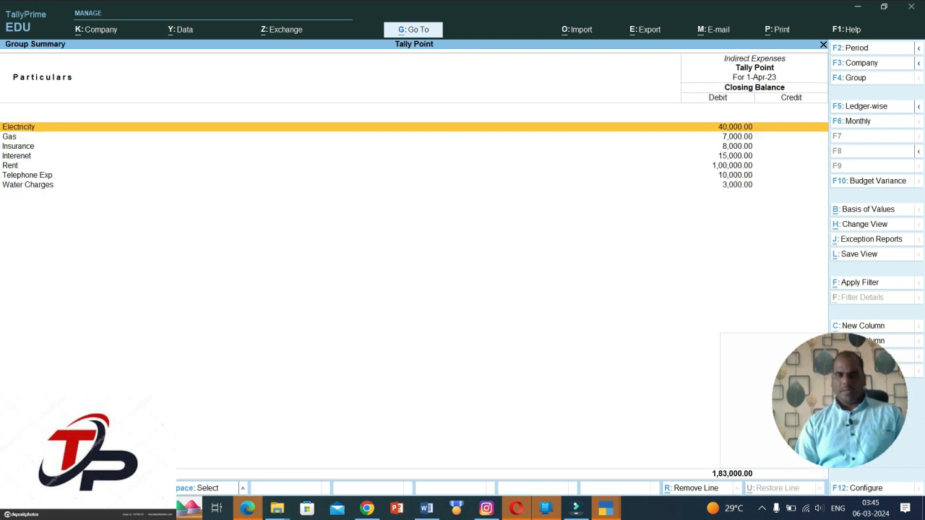
# - Set the group summary period to 1-Apr-23 to 1-Jun-23 and run the budget variance against the Office Expenses budget
pyautogui.hotkey('alt', 'F2')
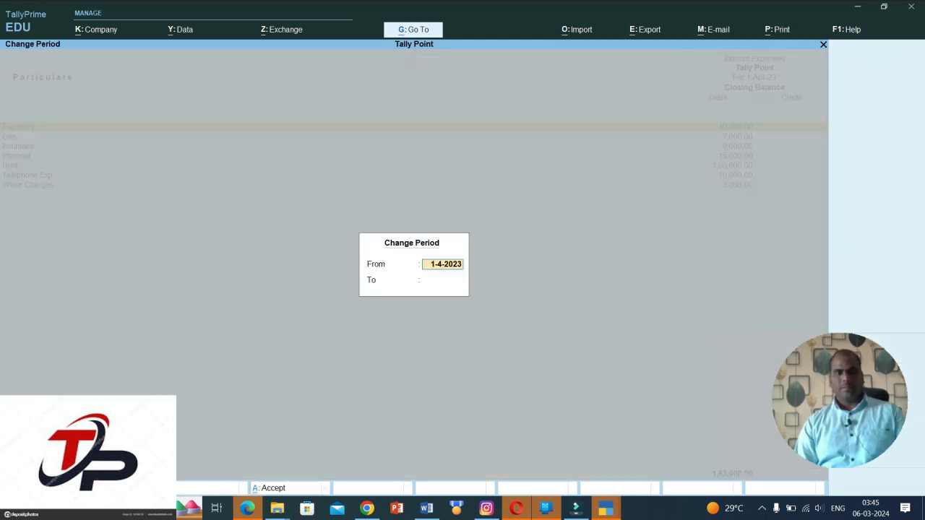
pyautogui.press('Return')
pyautogui.write('1-6')
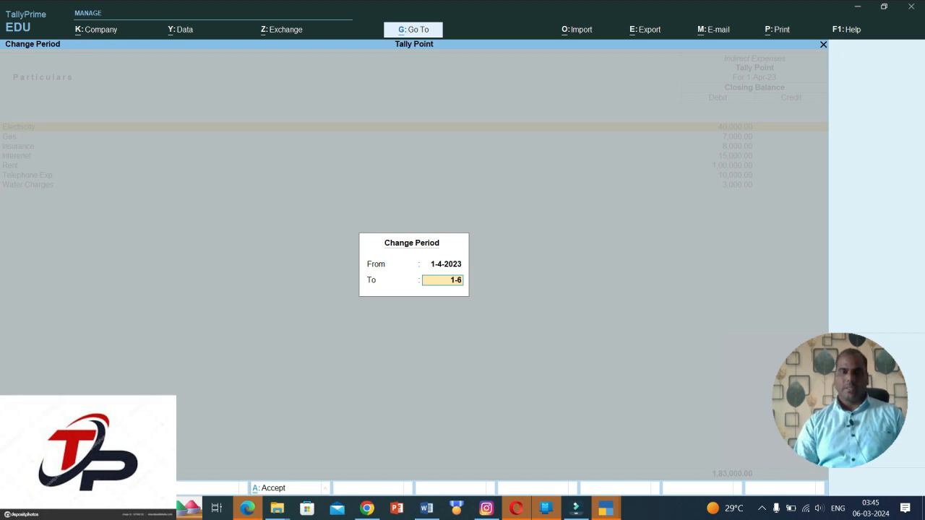
pyautogui.press('Return')
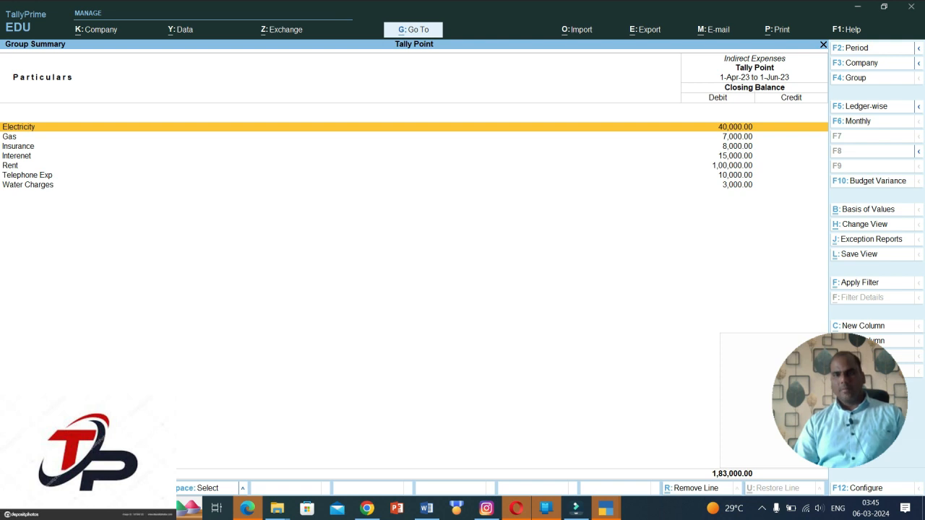
pyautogui.press('F10')
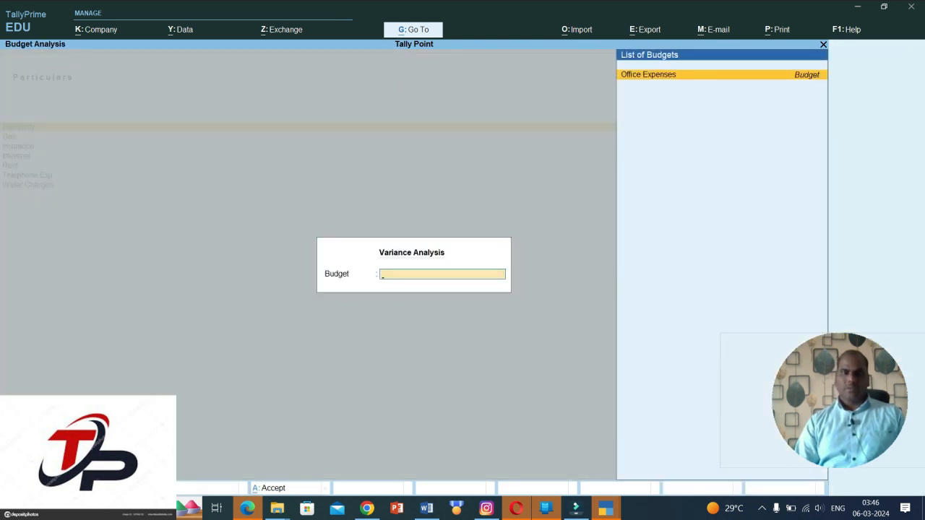
pyautogui.press('Return')
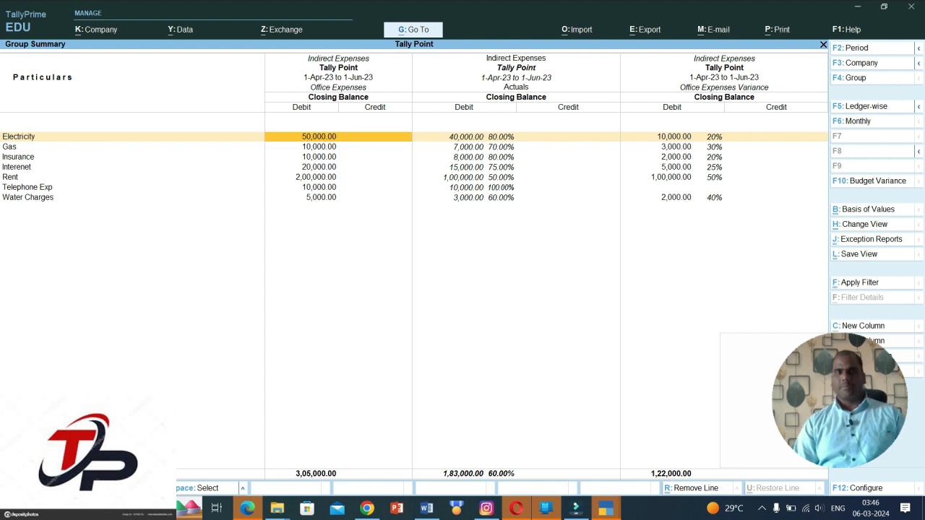
# - Examine the budget, actual and variance figures for the Electricity and Gas ledgers
pyautogui.press('Right')
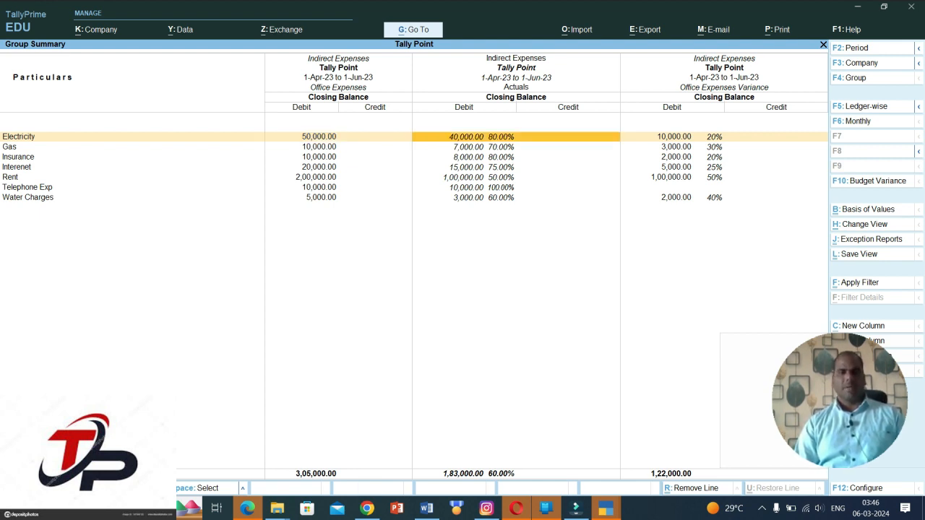
pyautogui.press('Right')
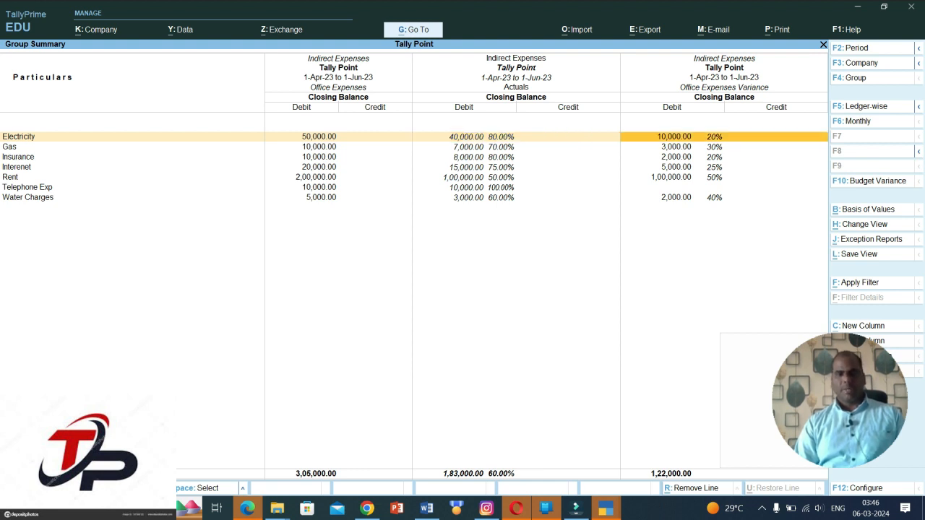
pyautogui.press('Left')
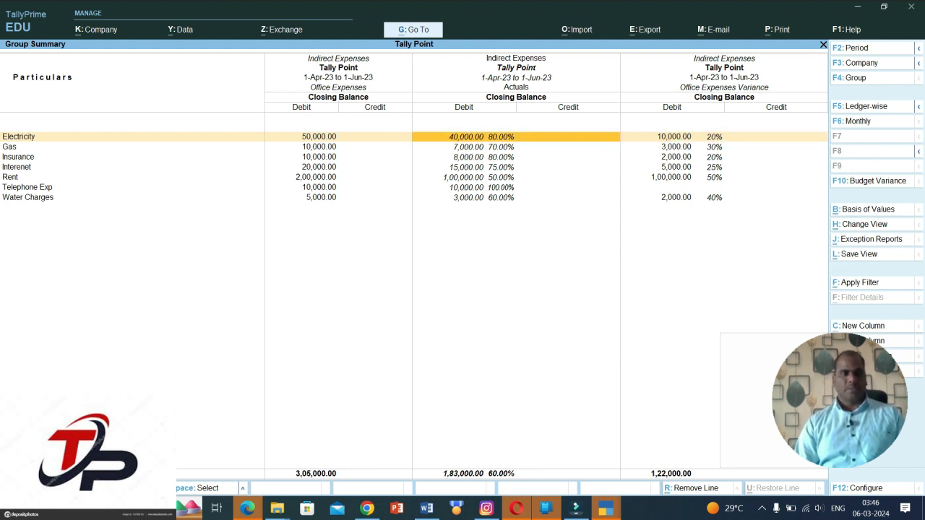
pyautogui.press('Left')
pyautogui.press('Left')
pyautogui.press('Down')
pyautogui.press('Right')
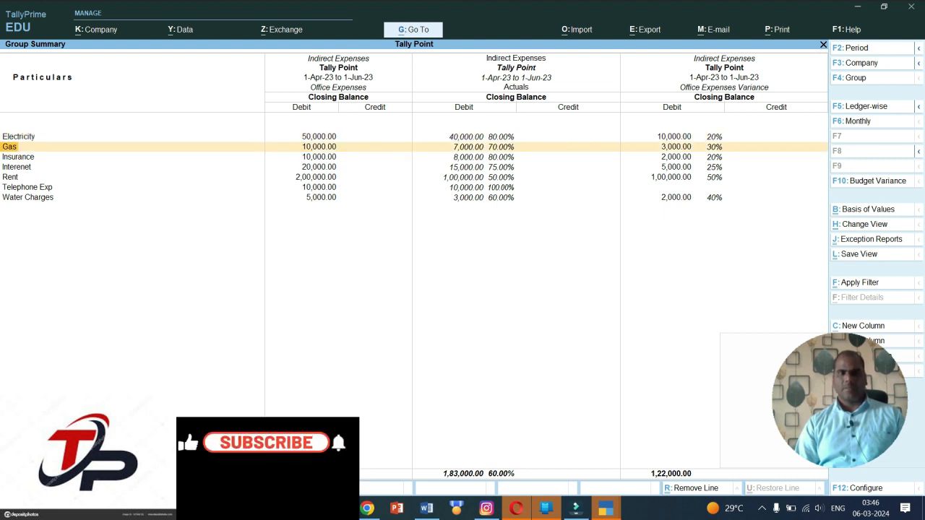
pyautogui.press('Right')
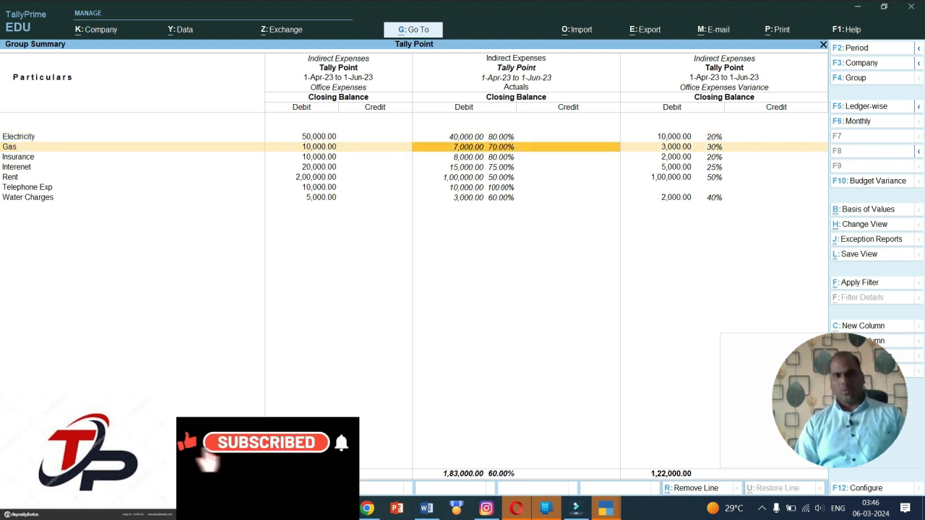
pyautogui.press('Right')
pyautogui.press('Left')
pyautogui.press('Left')
# - Examine the budget, actual and variance figures for the Insurance and Interenet ledgers
pyautogui.press('Down')
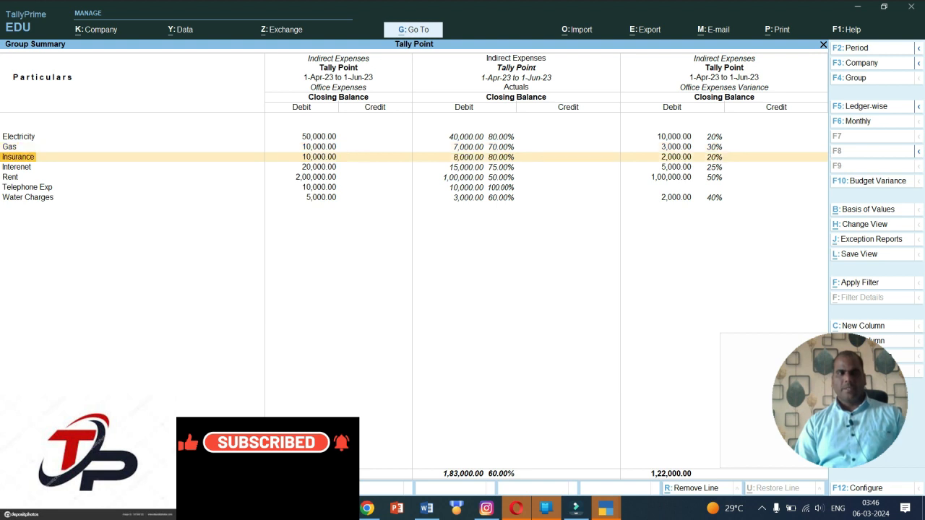
pyautogui.press('Right')
pyautogui.press('Right')
pyautogui.press('Left')
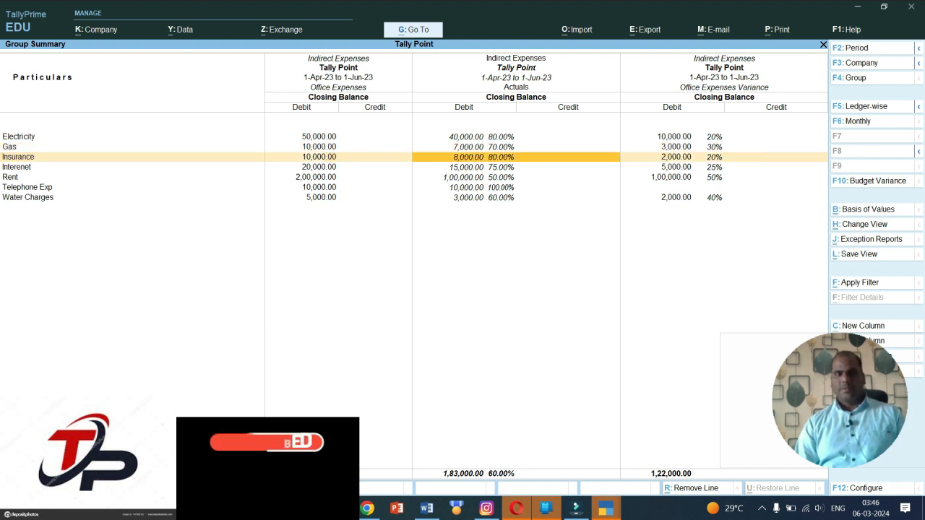
pyautogui.press('Left')
pyautogui.press('Left')
pyautogui.press('Down')
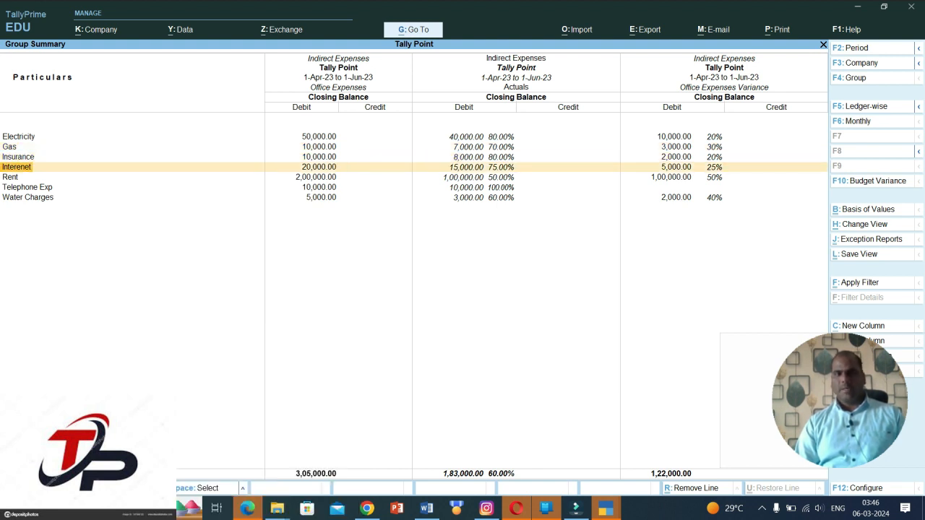
pyautogui.press('Right')
pyautogui.press('Right')
pyautogui.press('Right')
pyautogui.press('Left')
pyautogui.press('Left')
pyautogui.press('Left')
# - Compare budget, actuals and variance for the Rent, Telephone Exp and Water Charges ledgers
pyautogui.press('Down')
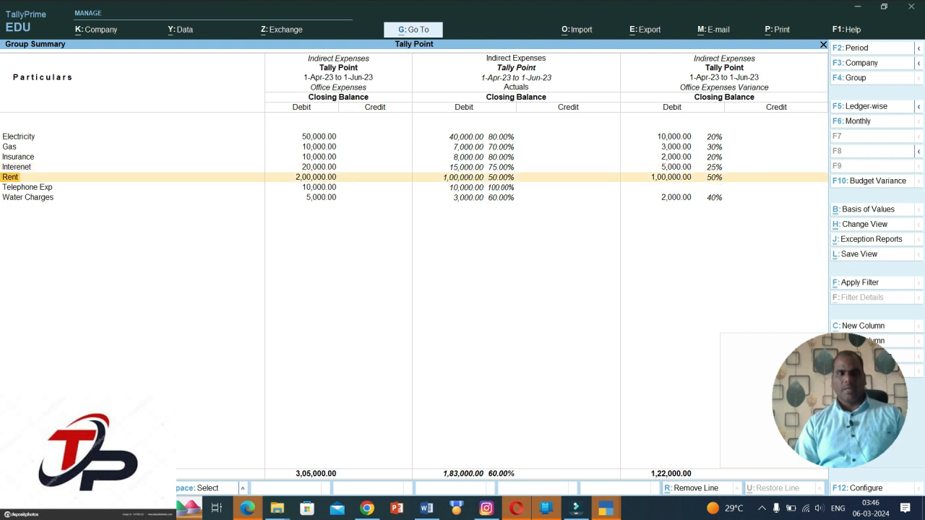
pyautogui.press('Right')
pyautogui.press('Right')
pyautogui.press('Right')
pyautogui.press('Down')
pyautogui.press('Right')
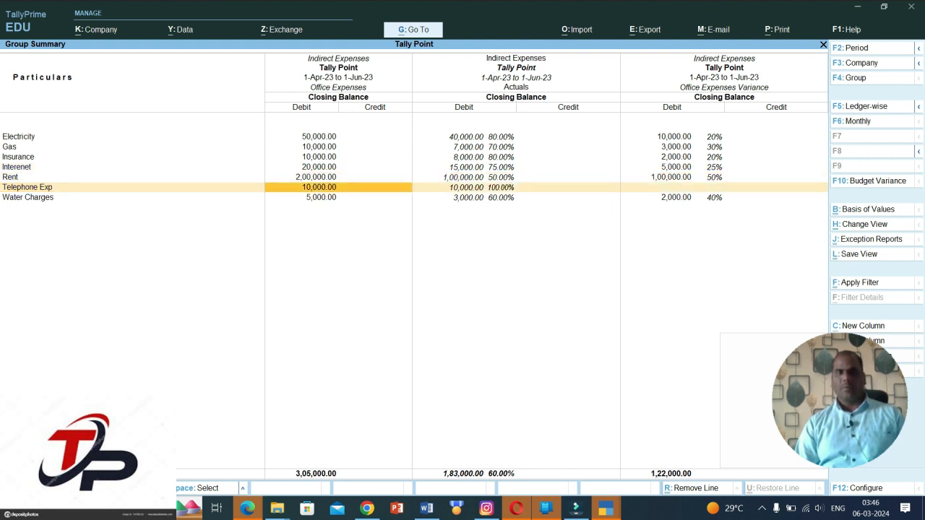
pyautogui.press('Right')
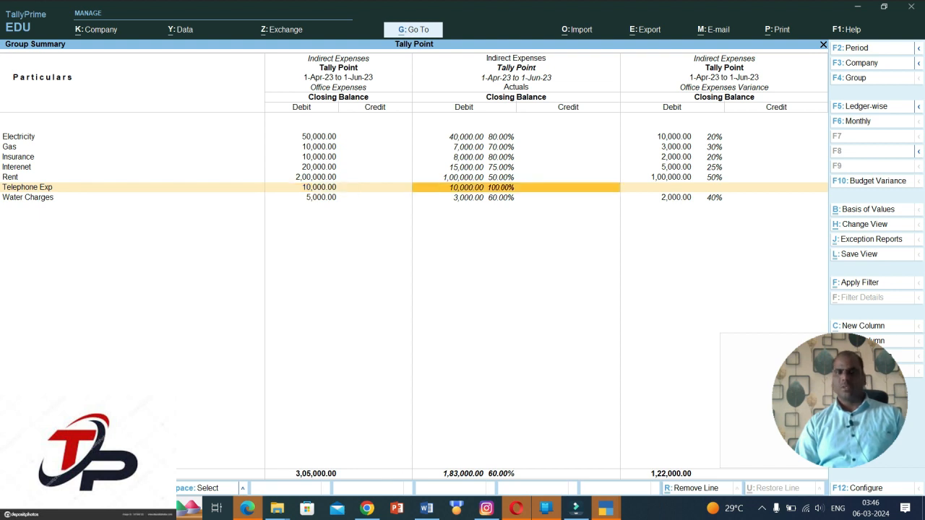
pyautogui.press('Right')
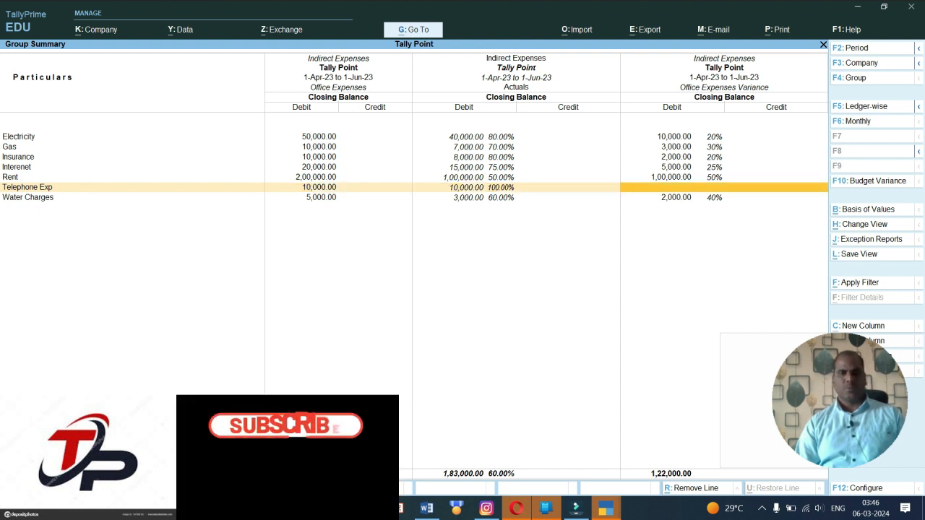
pyautogui.press('Left')
pyautogui.press('Left')
pyautogui.press('Left')
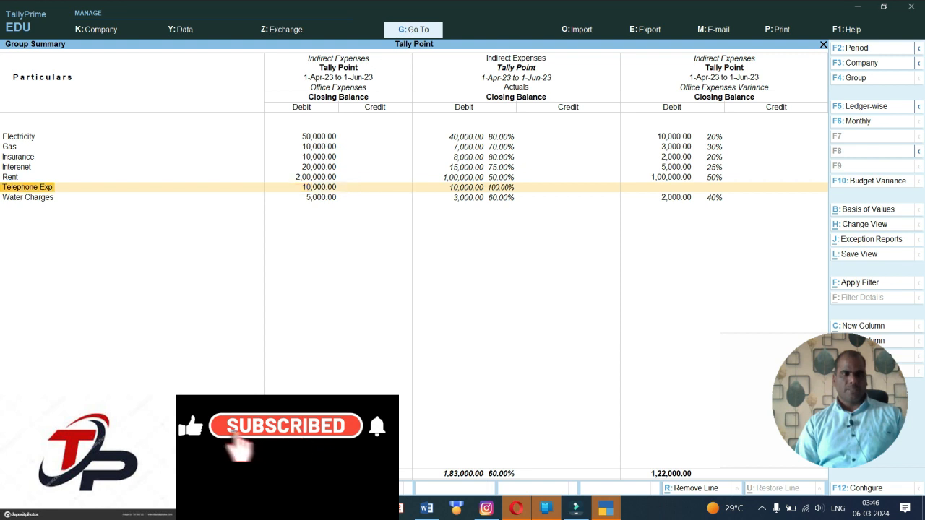
pyautogui.press('Down')
pyautogui.press('Right')
pyautogui.press('Right')
pyautogui.press('Right')
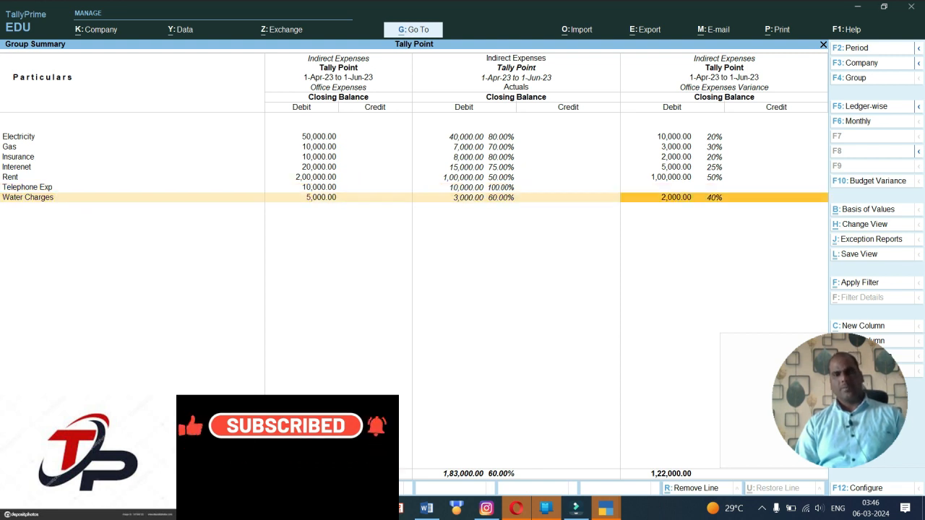
# - Close the variance report and the Trial Balance, returning to the Gateway of Tally
pyautogui.press('Escape')
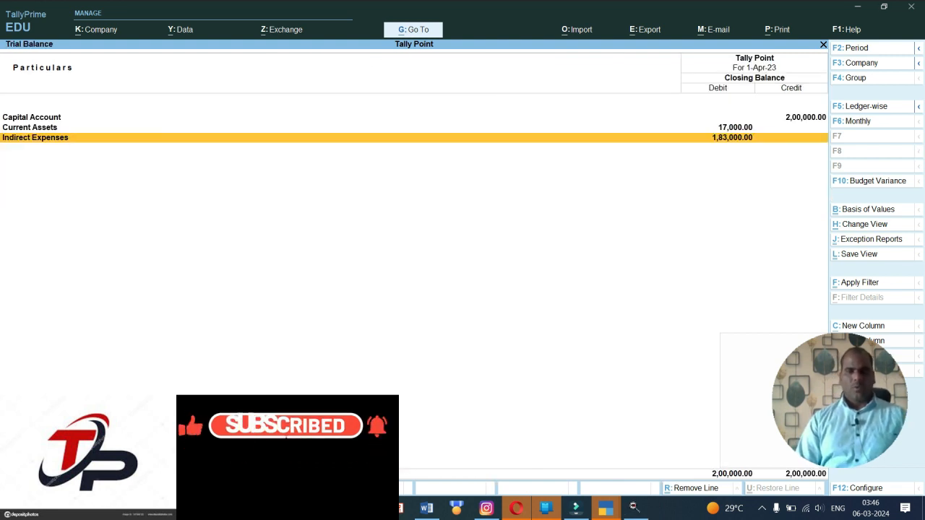
pyautogui.press('Escape')
pyautogui.press('Escape')
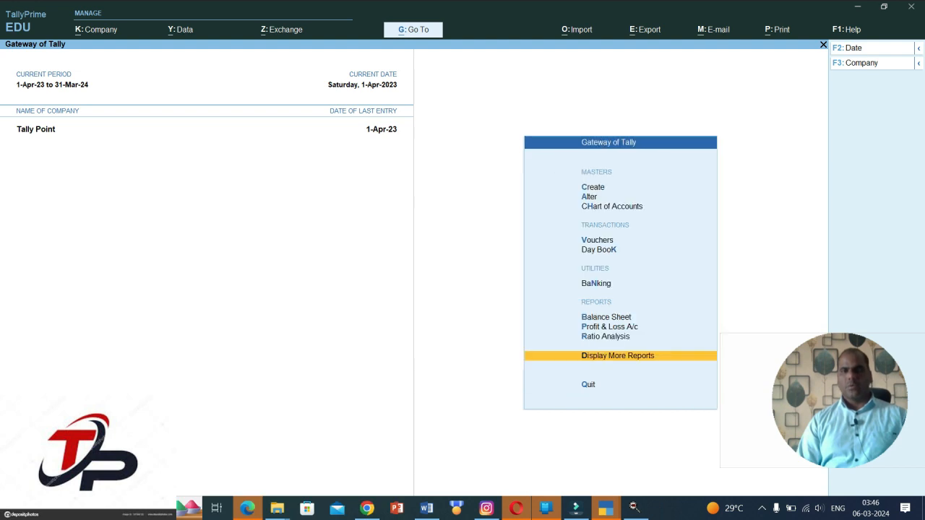
pyautogui.press('Escape')
pyautogui.press('Escape')
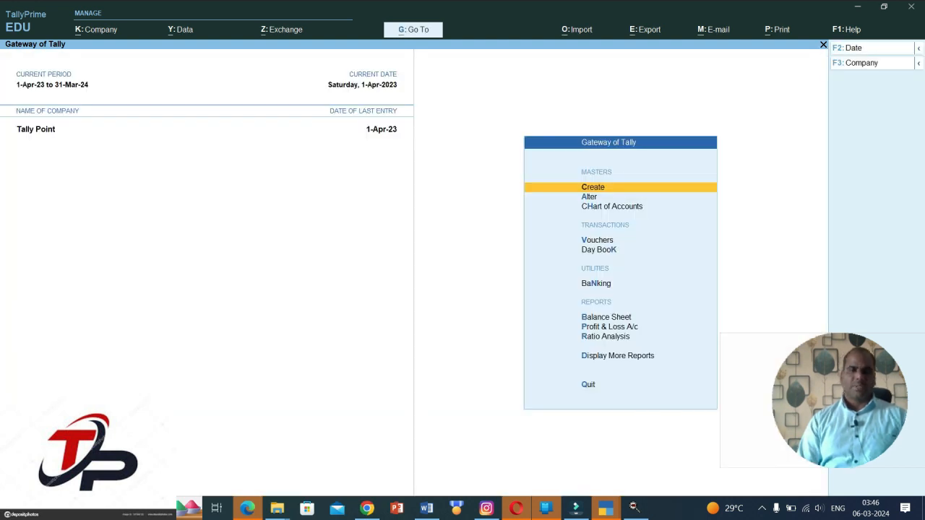